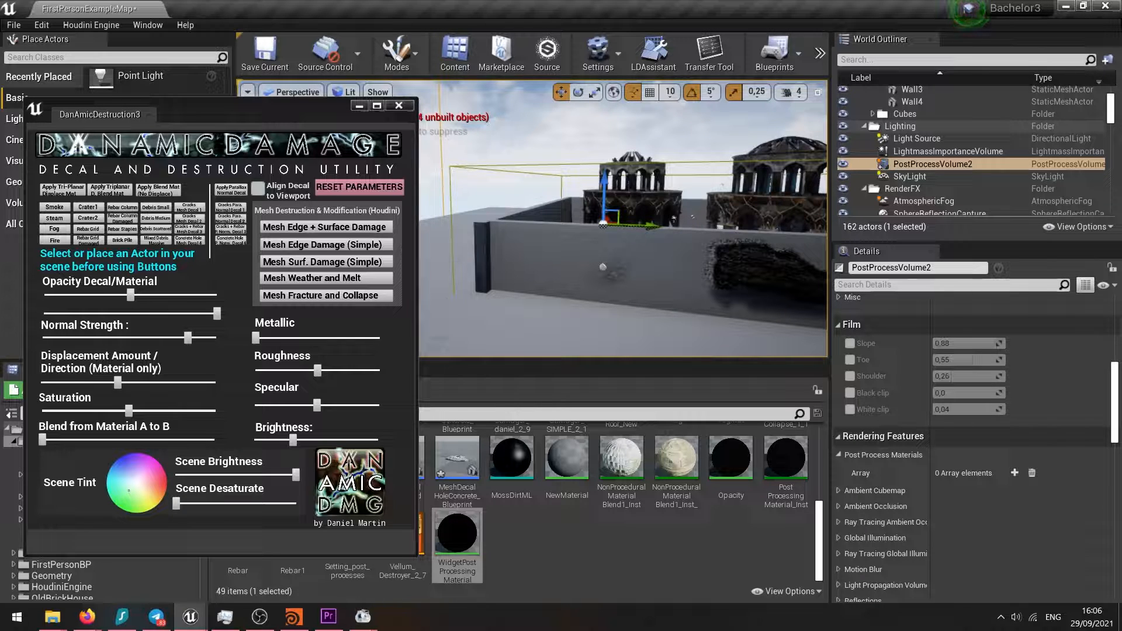
- Add an asset reference entry to PostProcessVolume2's Post Process Materials array and assign WidgetPostProcessingMaterial to it
{"action": "mouse_move", "coordinate": [475, 273]}
{"action": "right_mouse_down"}
{"action": "mouse_move", "coordinate": [619, 270]}
{"action": "mouse_move", "coordinate": [491, 270]}
{"action": "right_mouse_up"}
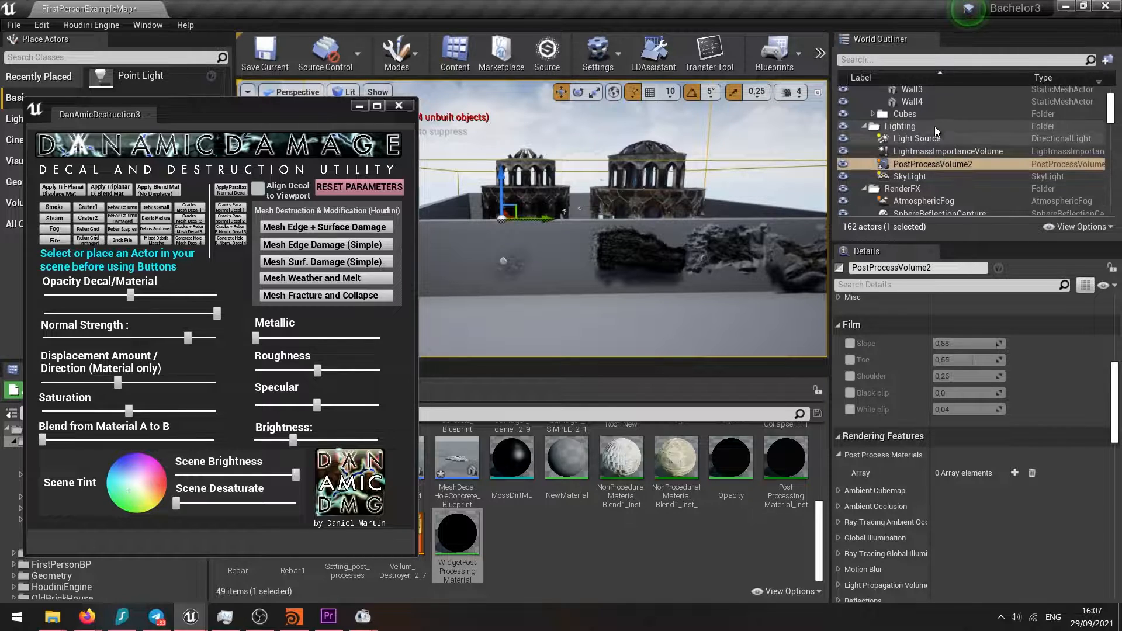
{"action": "left_click", "coordinate": [923, 164]}
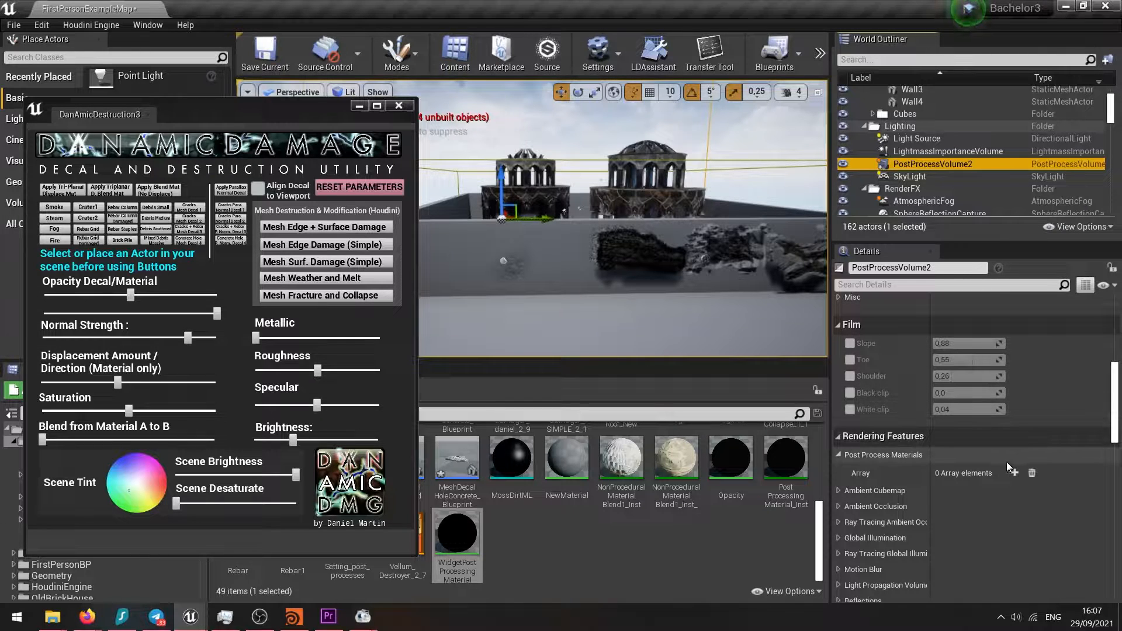
{"action": "scroll", "coordinate": [874, 397], "scroll_direction": "up", "scroll_amount": 6}
{"action": "scroll", "coordinate": [900, 359], "scroll_direction": "down", "scroll_amount": 7}
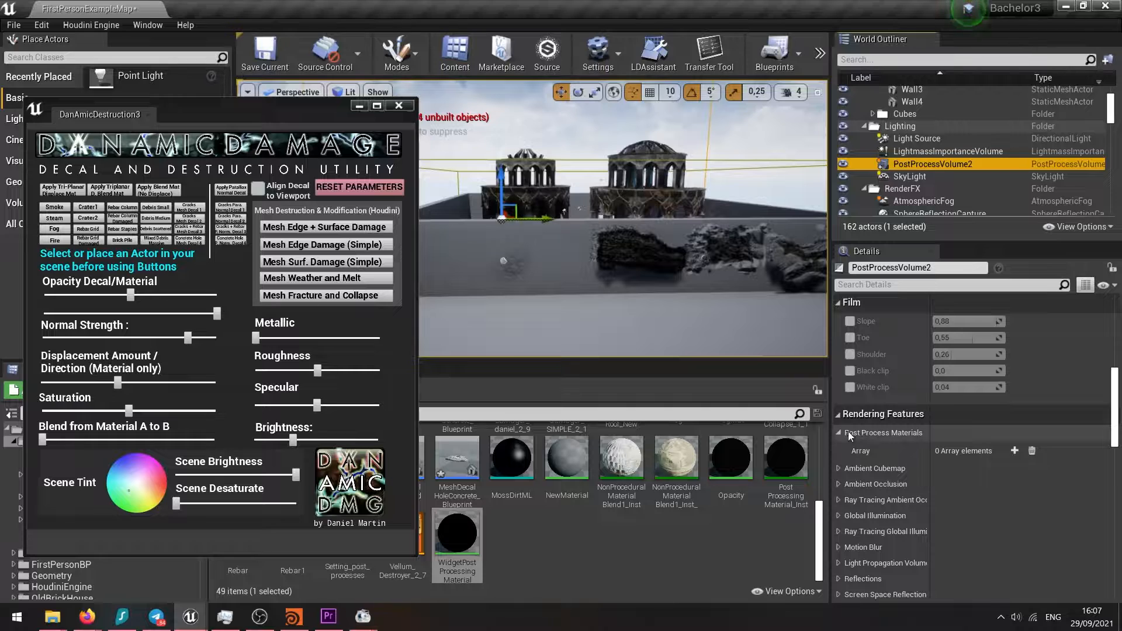
{"action": "left_click", "coordinate": [1015, 451]}
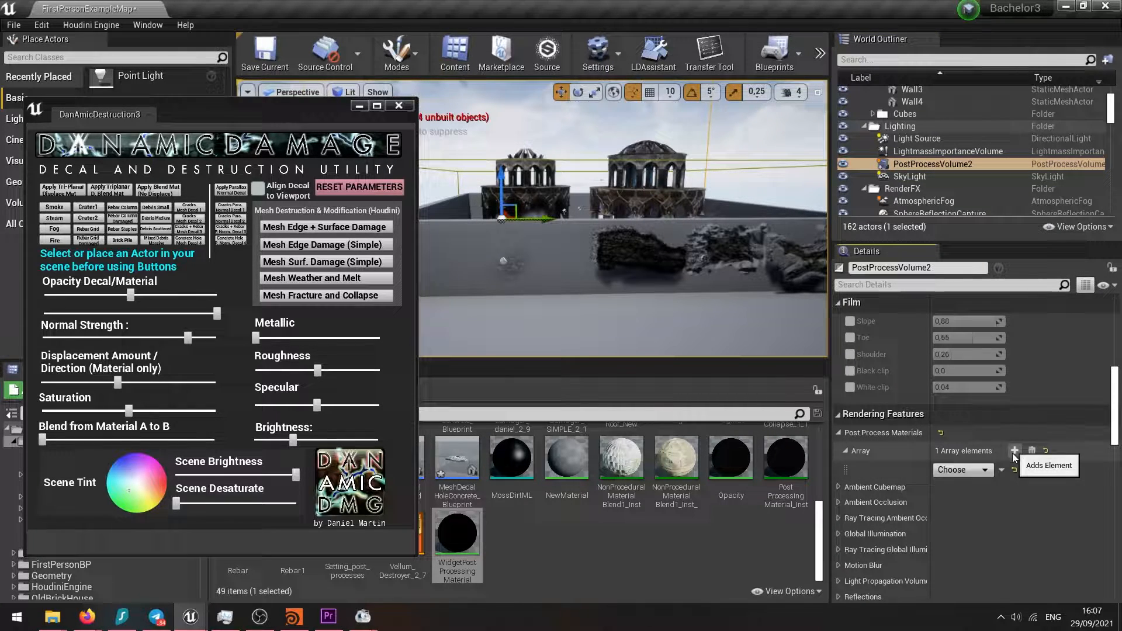
{"action": "left_click", "coordinate": [982, 471]}
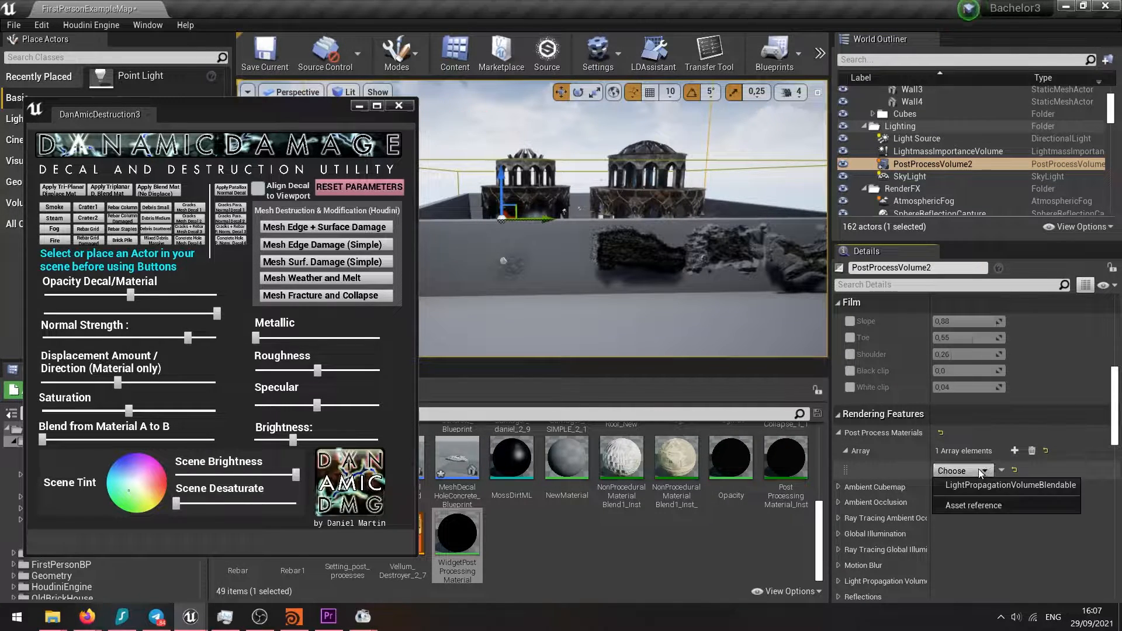
{"action": "left_click", "coordinate": [957, 506]}
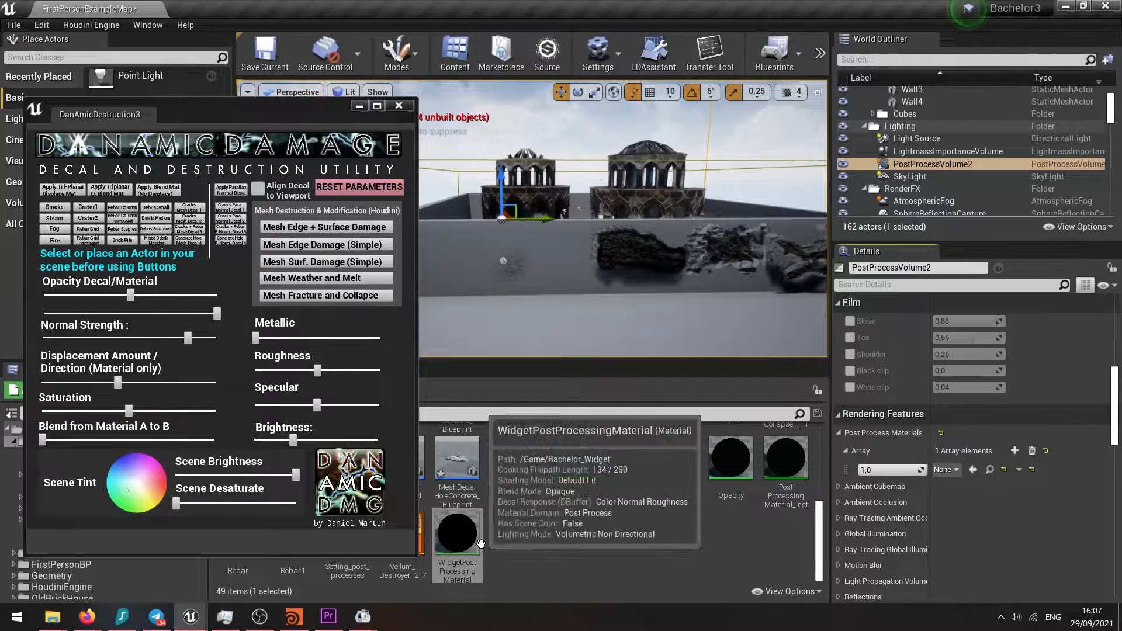
{"action": "left_click_drag", "start_coordinate": [462, 544], "coordinate": [948, 470]}
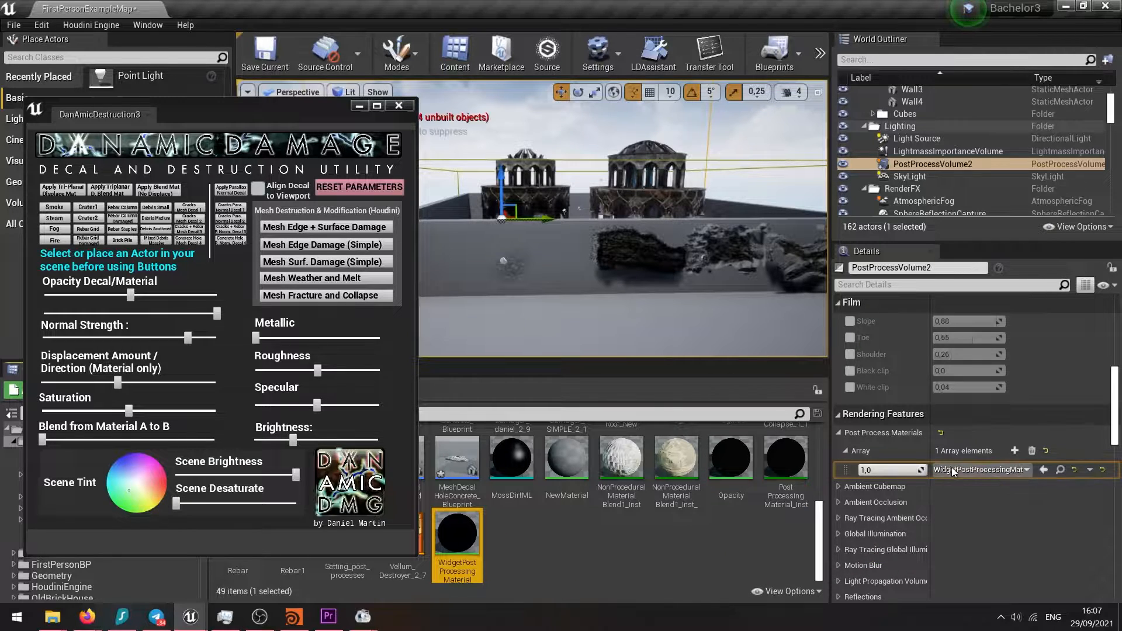
{"action": "left_click", "coordinate": [736, 549]}
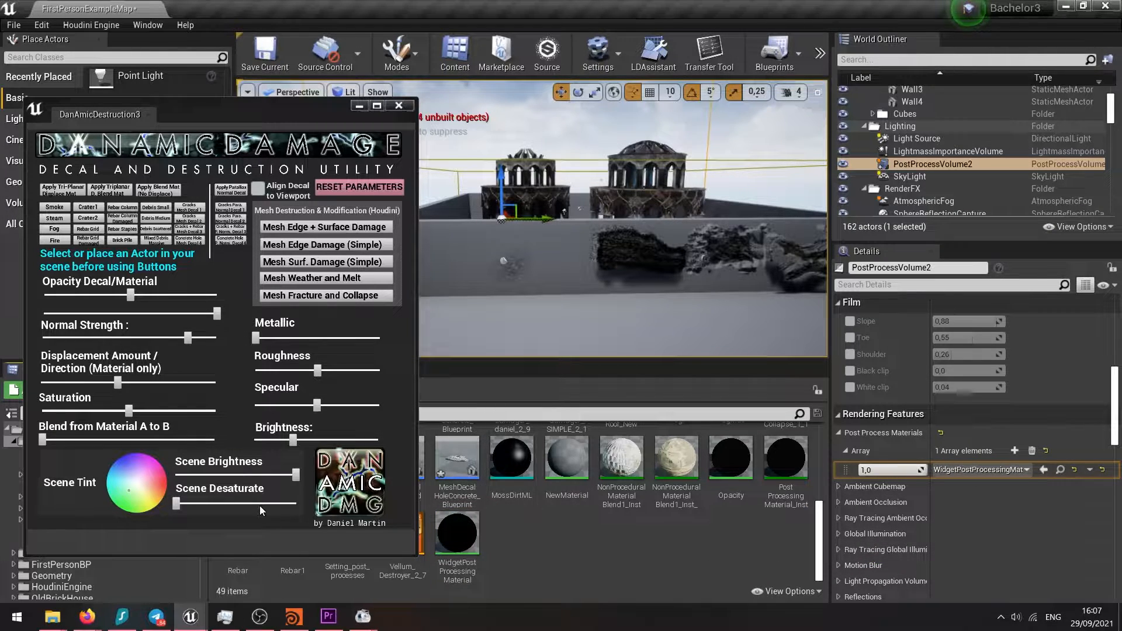
- Lower the scene brightness slightly and try a pink scene tint, ending with a parameter reset
{"action": "mouse_move", "coordinate": [294, 475]}
{"action": "left_mouse_down"}
{"action": "mouse_move", "coordinate": [218, 475]}
{"action": "mouse_move", "coordinate": [285, 487]}
{"action": "left_mouse_up"}
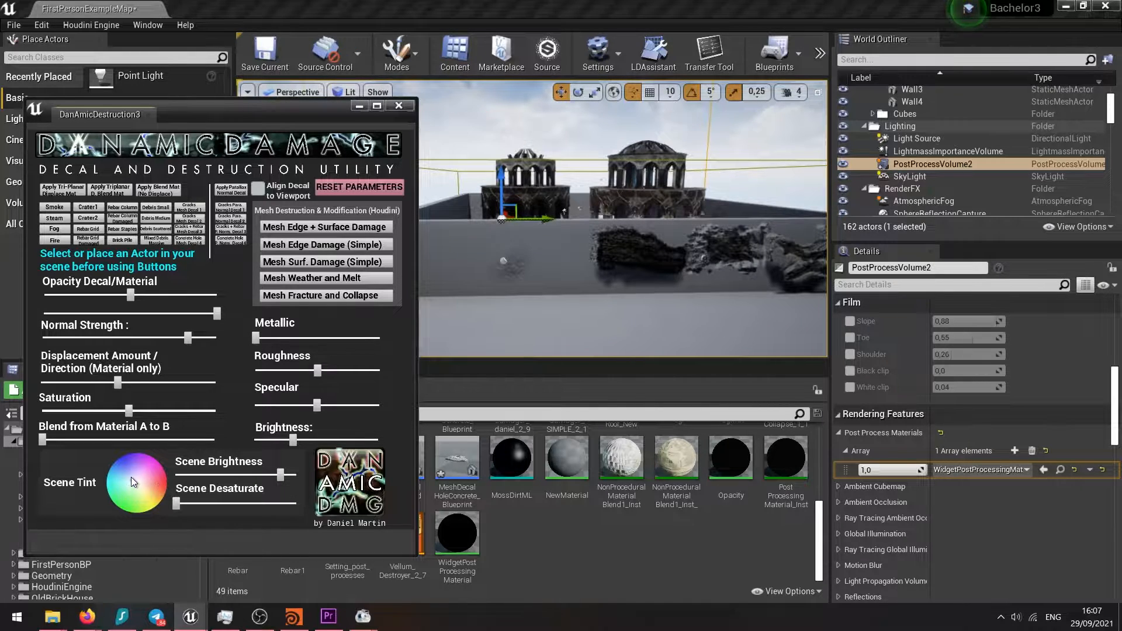
{"action": "left_click_drag", "start_coordinate": [166, 483], "coordinate": [132, 491]}
{"action": "left_click", "coordinate": [155, 483]}
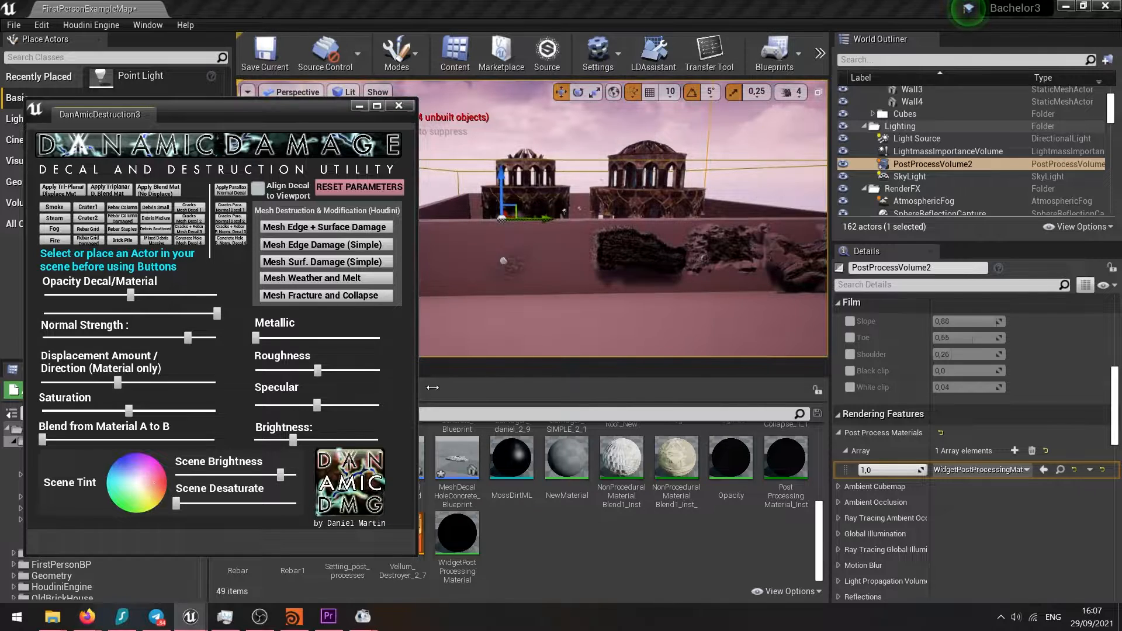
{"action": "right_click_drag", "start_coordinate": [561, 269], "coordinate": [462, 274]}
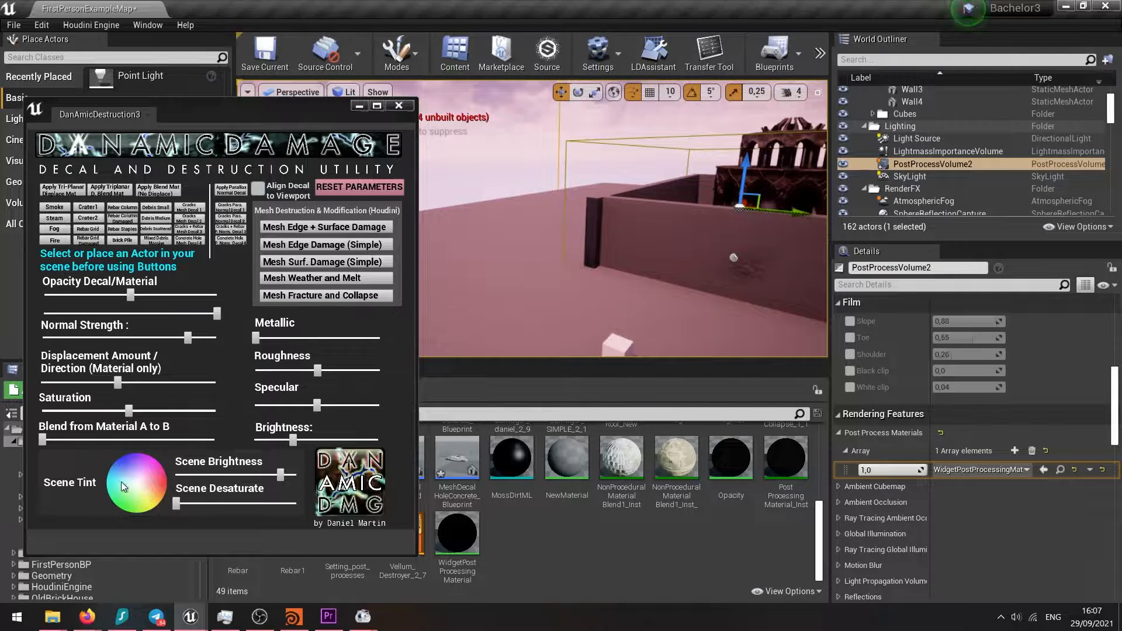
{"action": "left_click", "coordinate": [142, 483]}
{"action": "right_click_drag", "start_coordinate": [611, 178], "coordinate": [719, 199]}
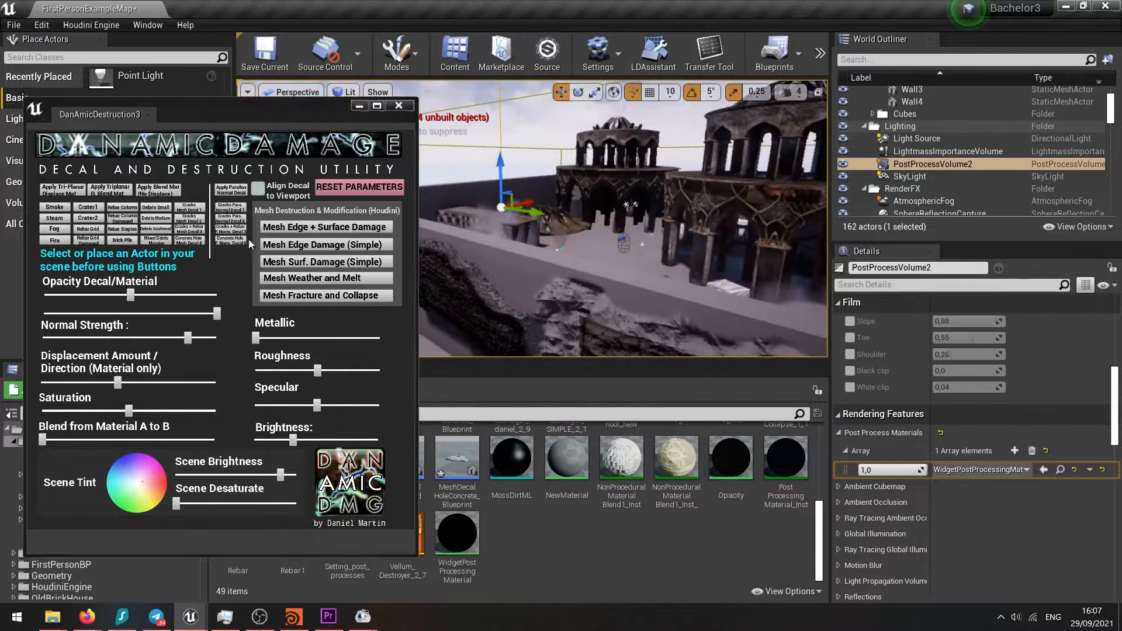
{"action": "left_click", "coordinate": [369, 194]}
{"action": "right_click_drag", "start_coordinate": [561, 216], "coordinate": [602, 222]}
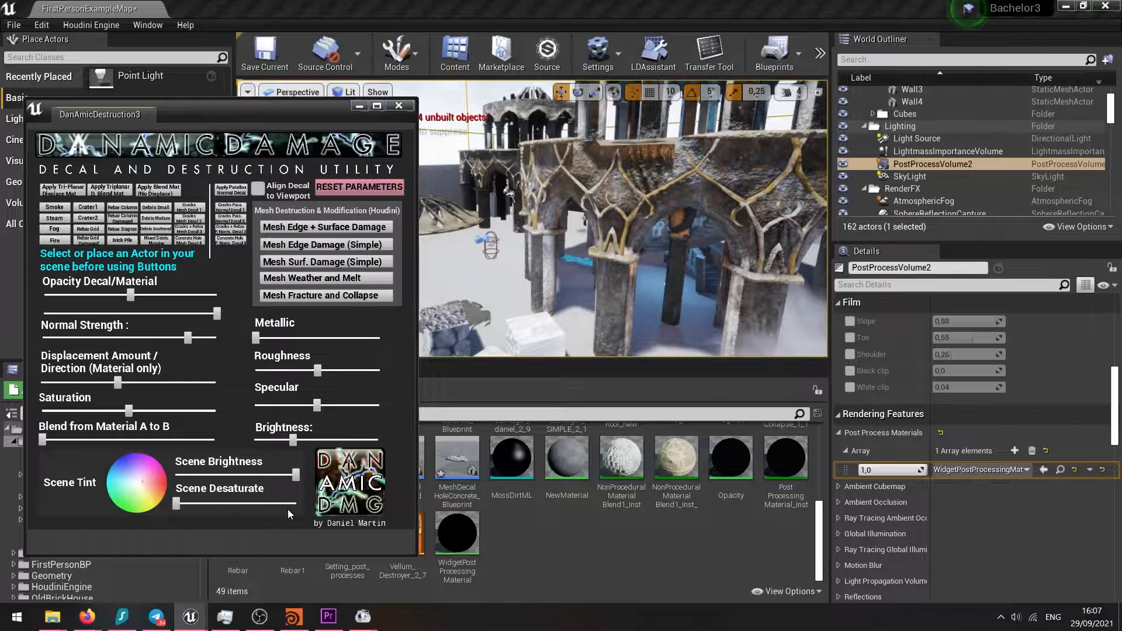
- Desaturate the scene completely to black and white
{"action": "left_click_drag", "start_coordinate": [176, 503], "coordinate": [296, 503]}
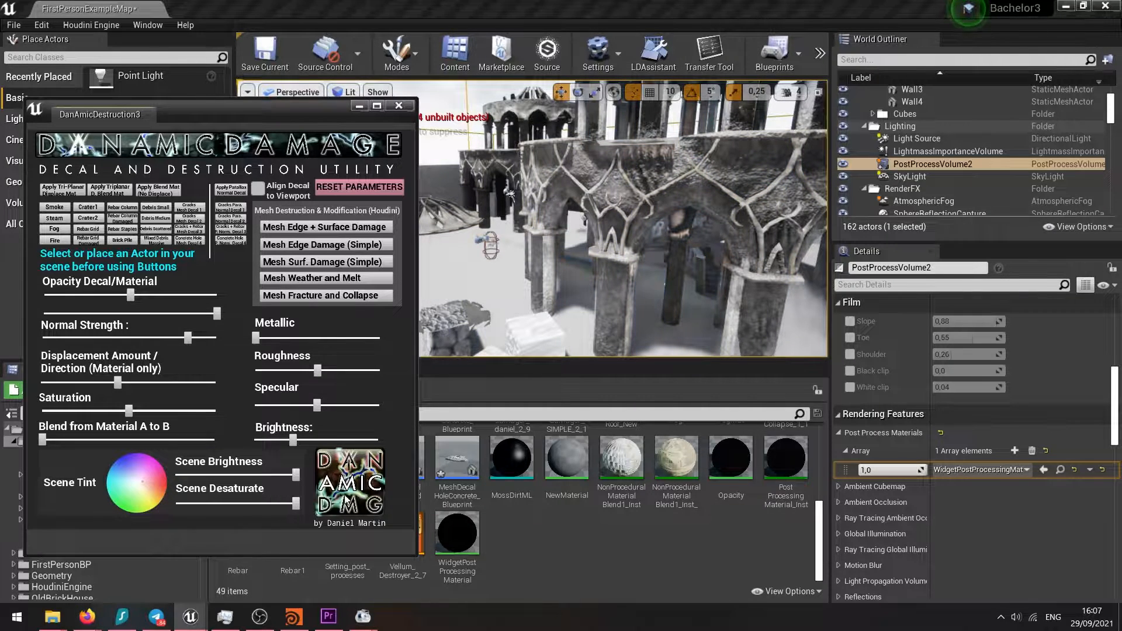
{"action": "right_click_drag", "start_coordinate": [584, 234], "coordinate": [526, 219]}
{"action": "key", "text": "w"}
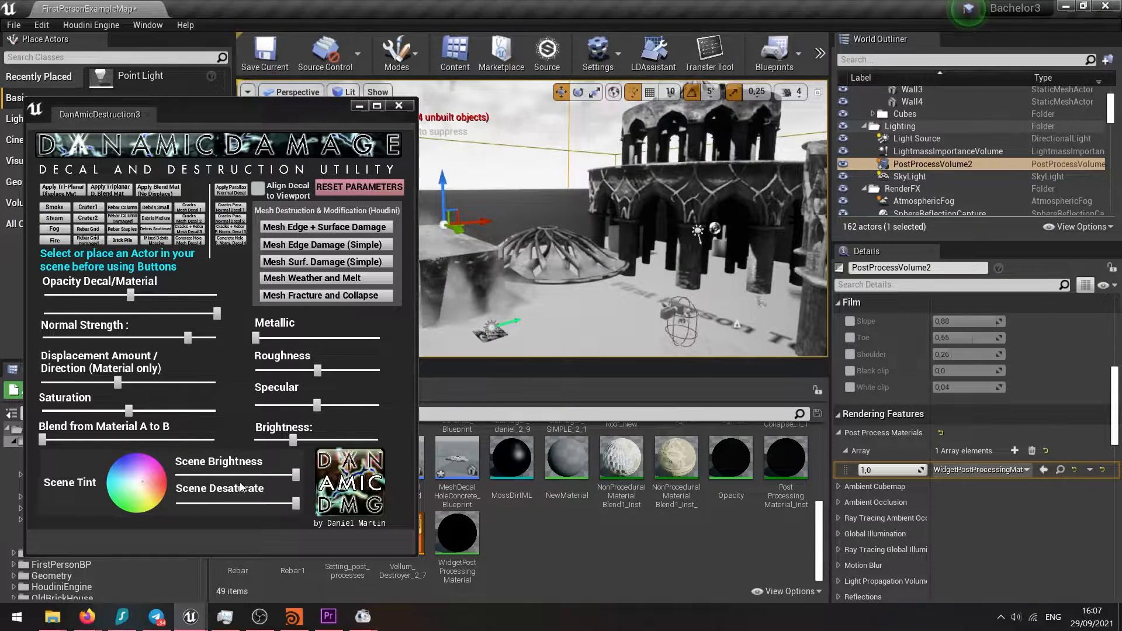
- Try scene brightness levels from nearly zero to about 70 percent on the desaturated scene, ending with a reset of all parameters
{"action": "left_click", "coordinate": [224, 475]}
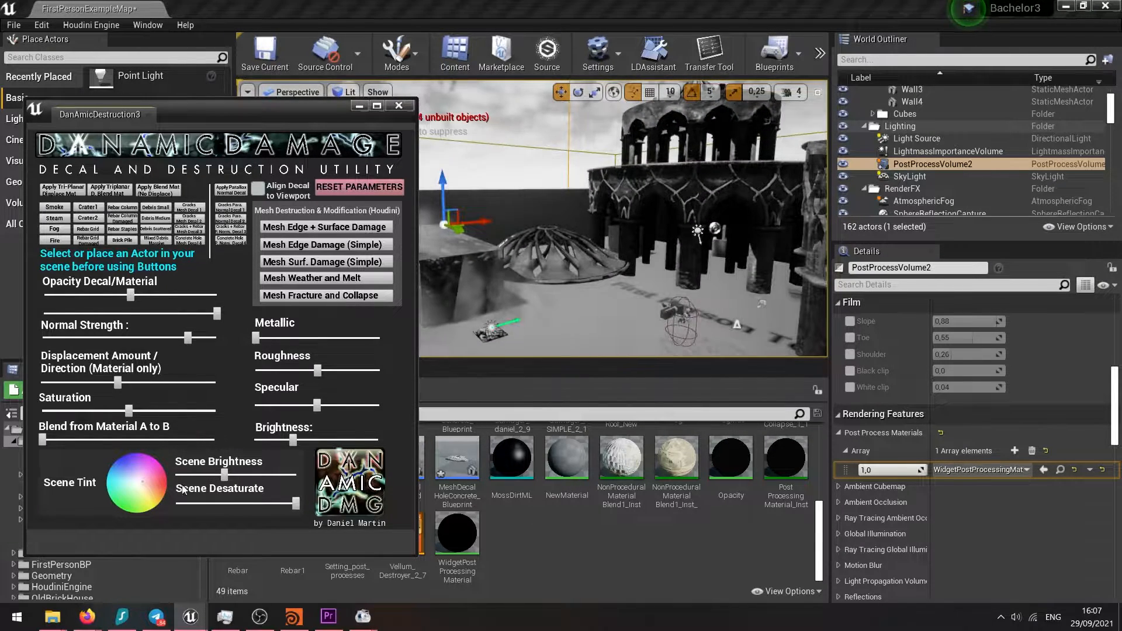
{"action": "left_click", "coordinate": [234, 474]}
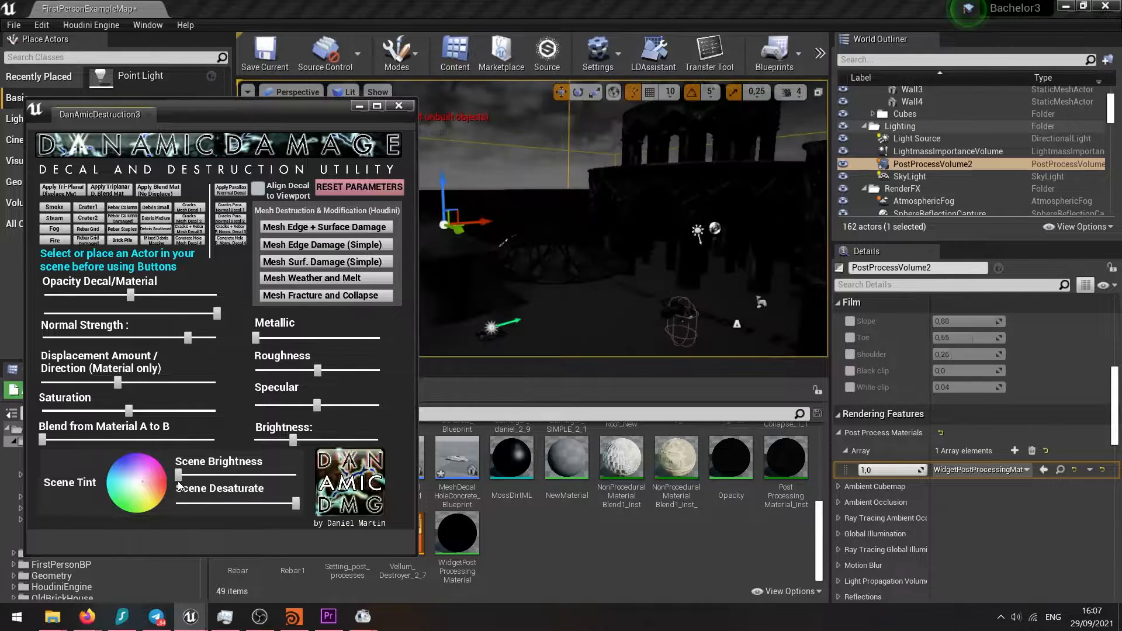
{"action": "left_click", "coordinate": [259, 475]}
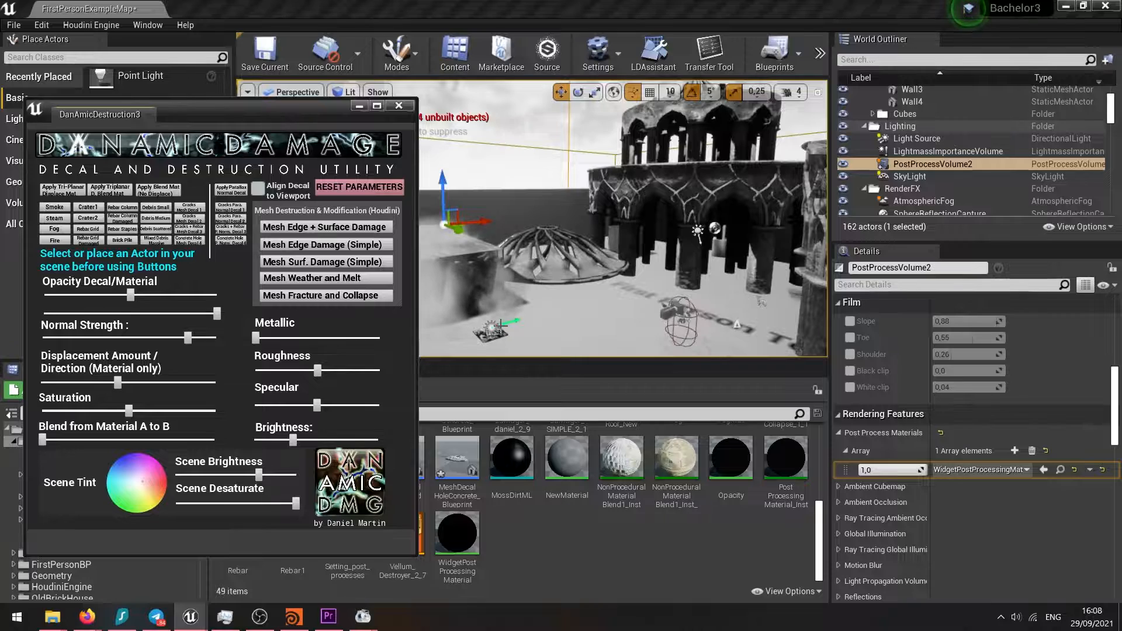
{"action": "scroll", "coordinate": [603, 291], "scroll_direction": "down", "scroll_amount": 3}
{"action": "right_click_drag", "start_coordinate": [603, 291], "coordinate": [460, 381]}
{"action": "key", "text": "w"}
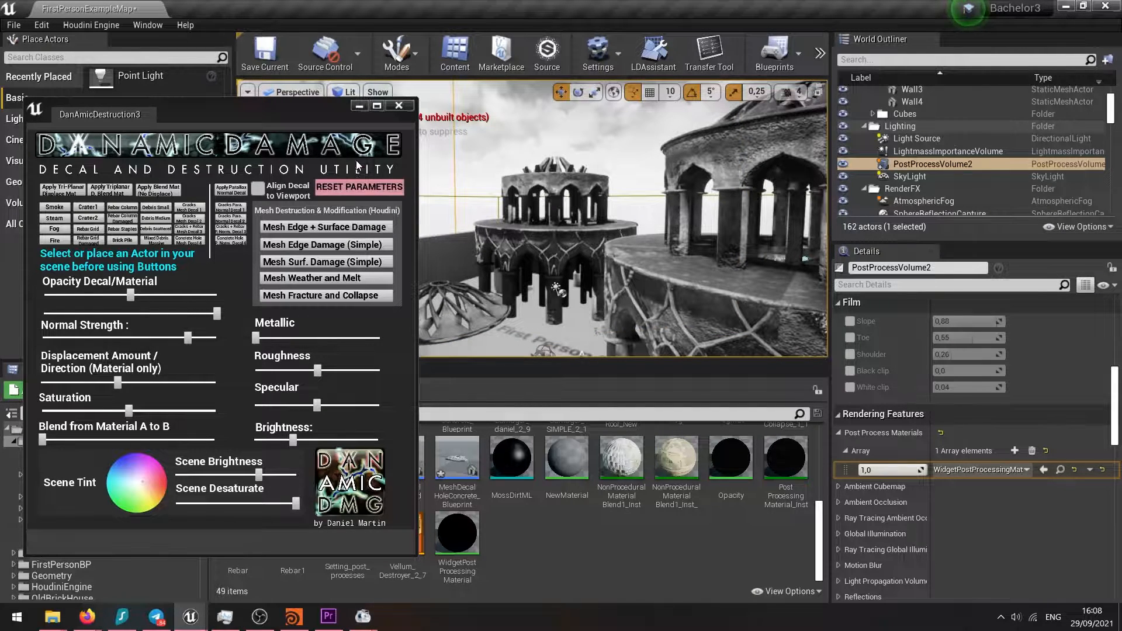
{"action": "left_click", "coordinate": [335, 188]}
{"action": "right_click_drag", "start_coordinate": [576, 304], "coordinate": [591, 296]}
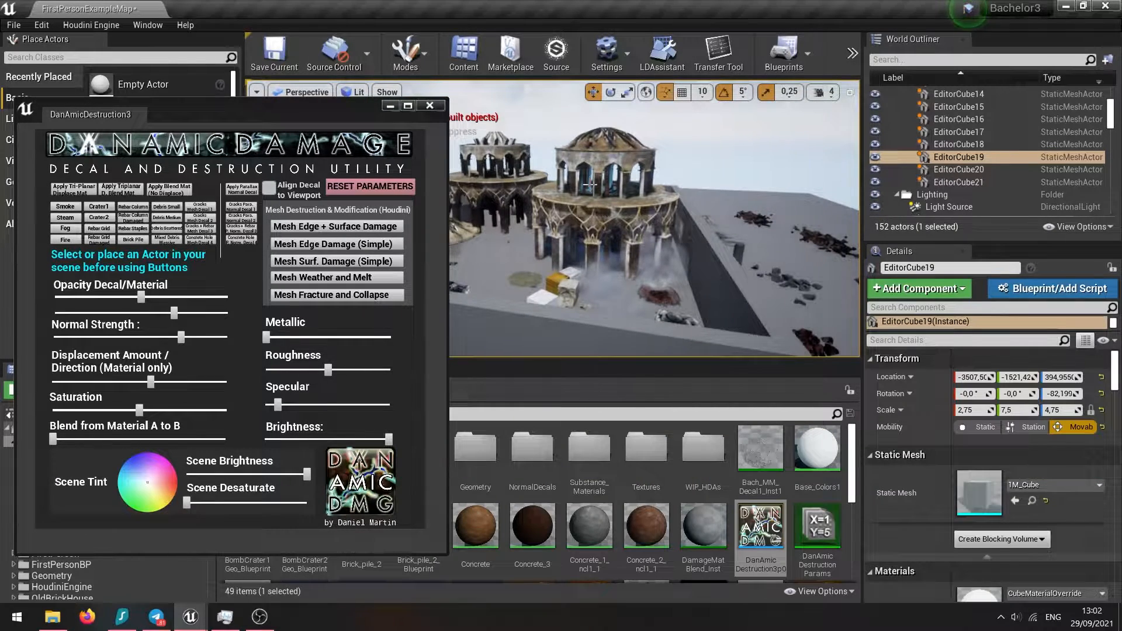
- Select the Elf_Pavillion building and examine its roof, arches and columns up close
{"action": "left_click", "coordinate": [590, 184]}
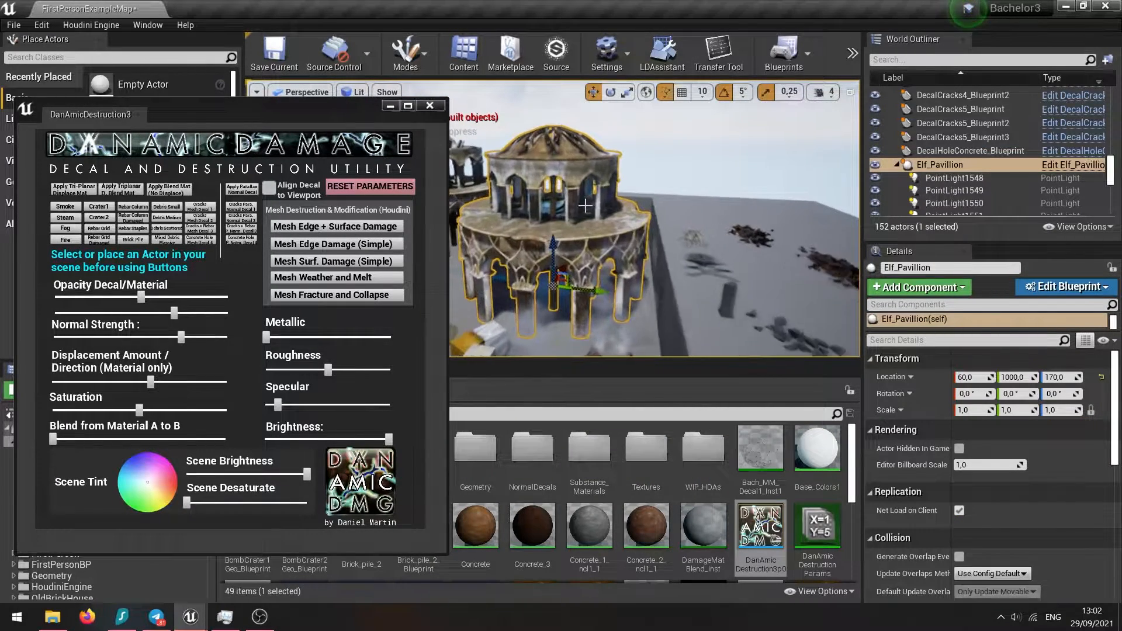
{"action": "scroll", "coordinate": [597, 185], "scroll_direction": "up", "scroll_amount": 6}
{"action": "right_click_drag", "start_coordinate": [597, 184], "coordinate": [579, 215]}
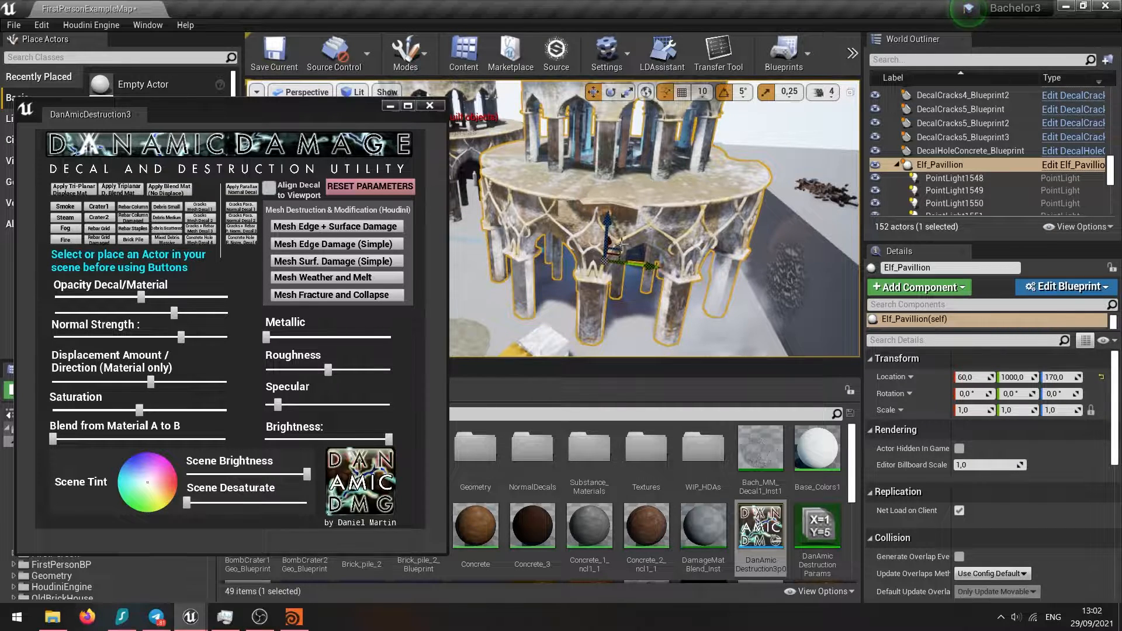
{"action": "scroll", "coordinate": [624, 244], "scroll_direction": "up", "scroll_amount": 5}
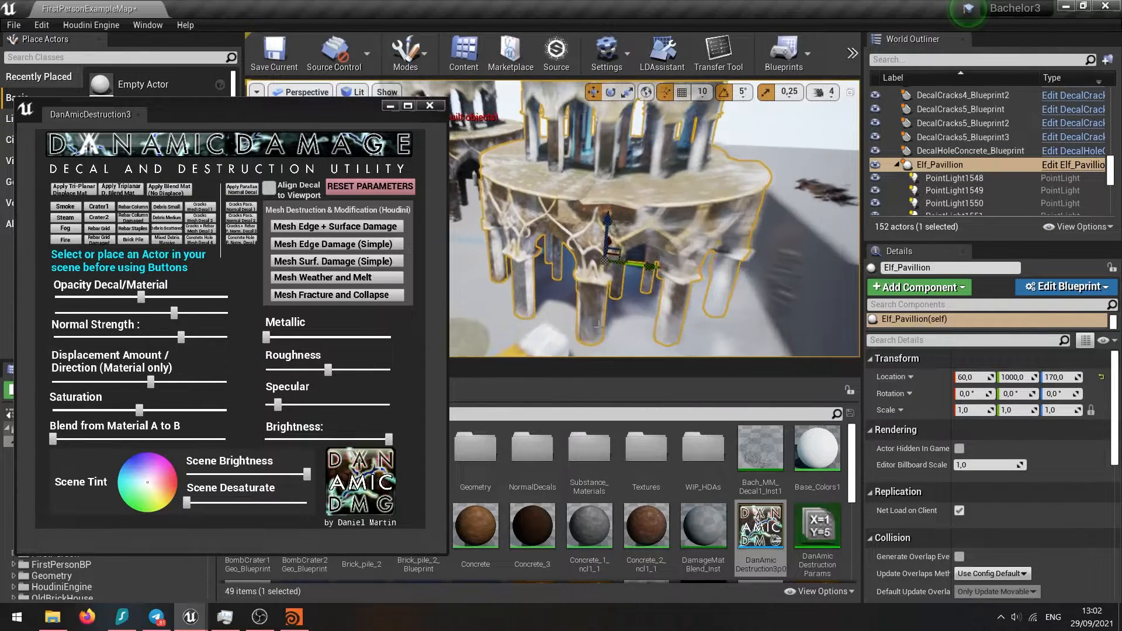
{"action": "scroll", "coordinate": [524, 263], "scroll_direction": "down", "scroll_amount": 5}
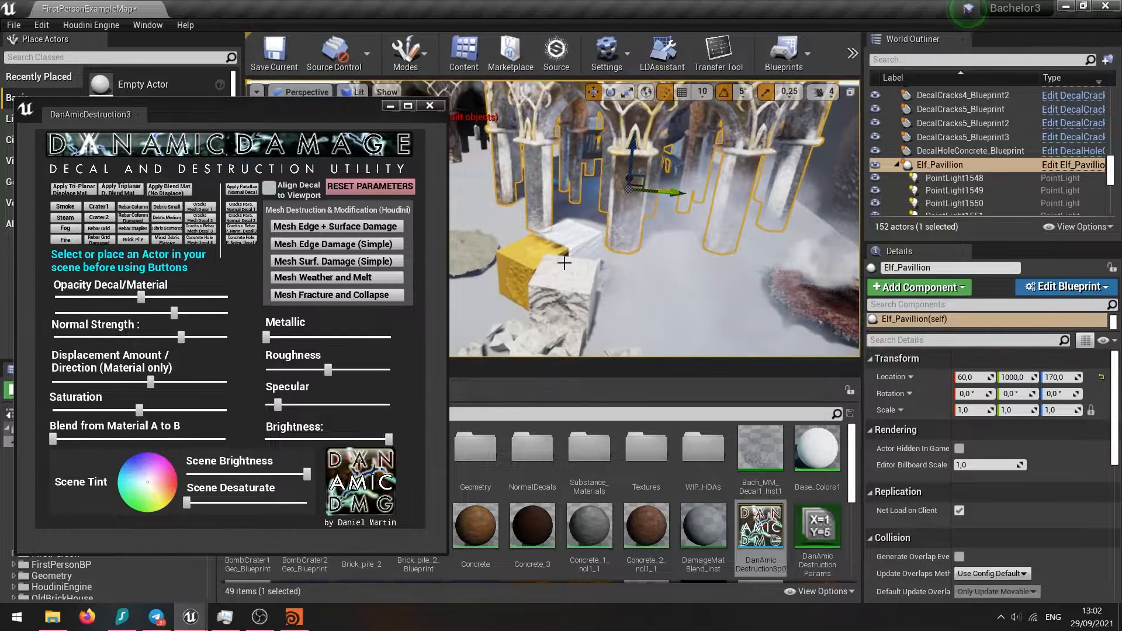
- Move the yellow cube near the pavilion along Y to about 531, clear of the neighbouring cubes
{"action": "left_click", "coordinate": [524, 264]}
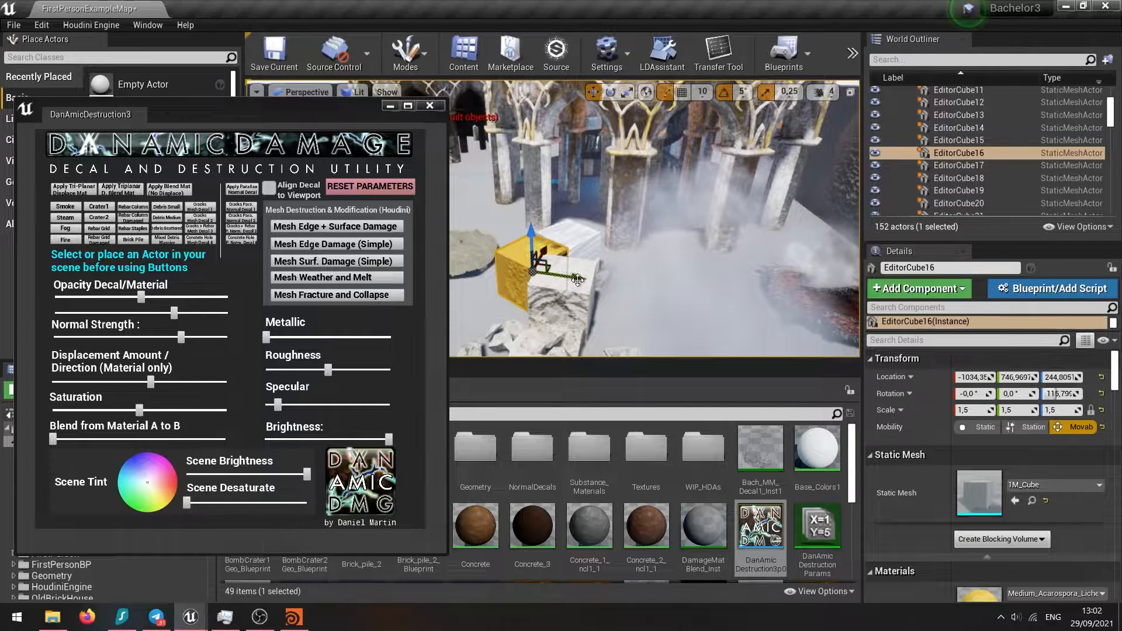
{"action": "left_click_drag", "start_coordinate": [611, 281], "coordinate": [594, 276]}
{"action": "mouse_move", "coordinate": [689, 294]}
{"action": "right_mouse_down"}
{"action": "mouse_move", "coordinate": [649, 289]}
{"action": "mouse_move", "coordinate": [689, 294]}
{"action": "right_mouse_up"}
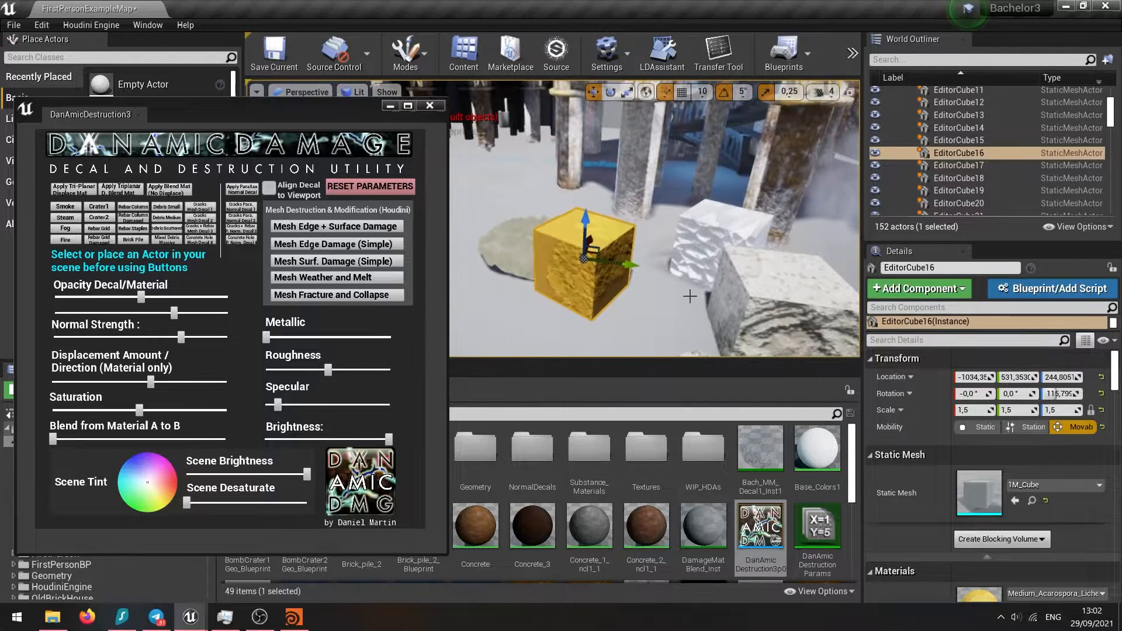
- Apply the triplanar displacement blend material to the cube and slightly lower its displacement, sweeping the blend from material A to B and back
{"action": "left_click", "coordinate": [126, 193]}
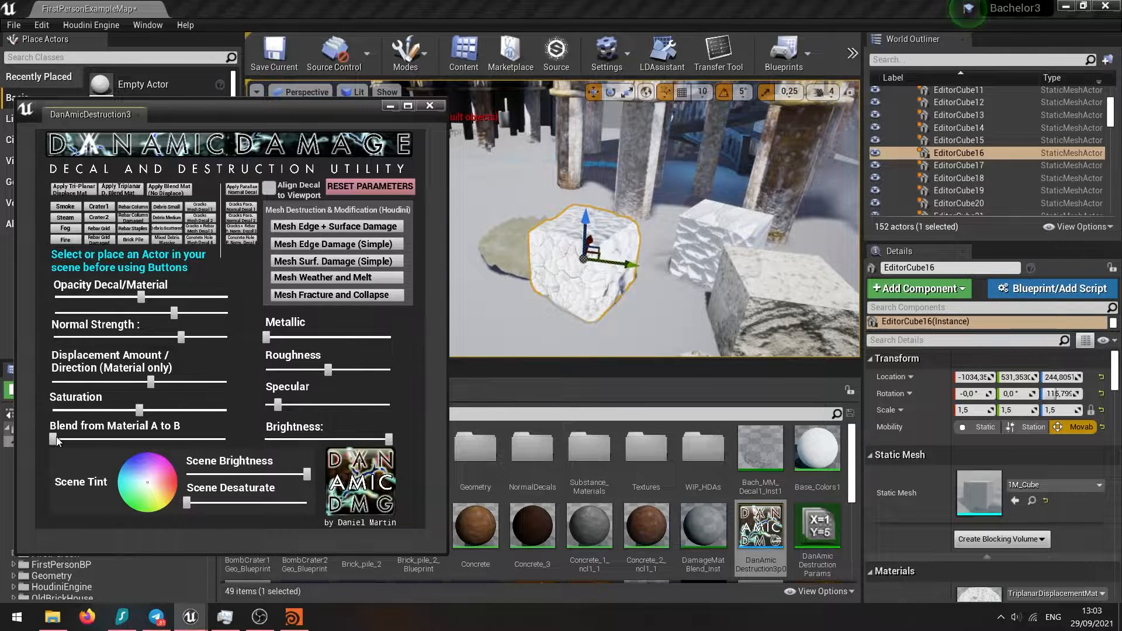
{"action": "left_click_drag", "start_coordinate": [56, 436], "coordinate": [226, 438]}
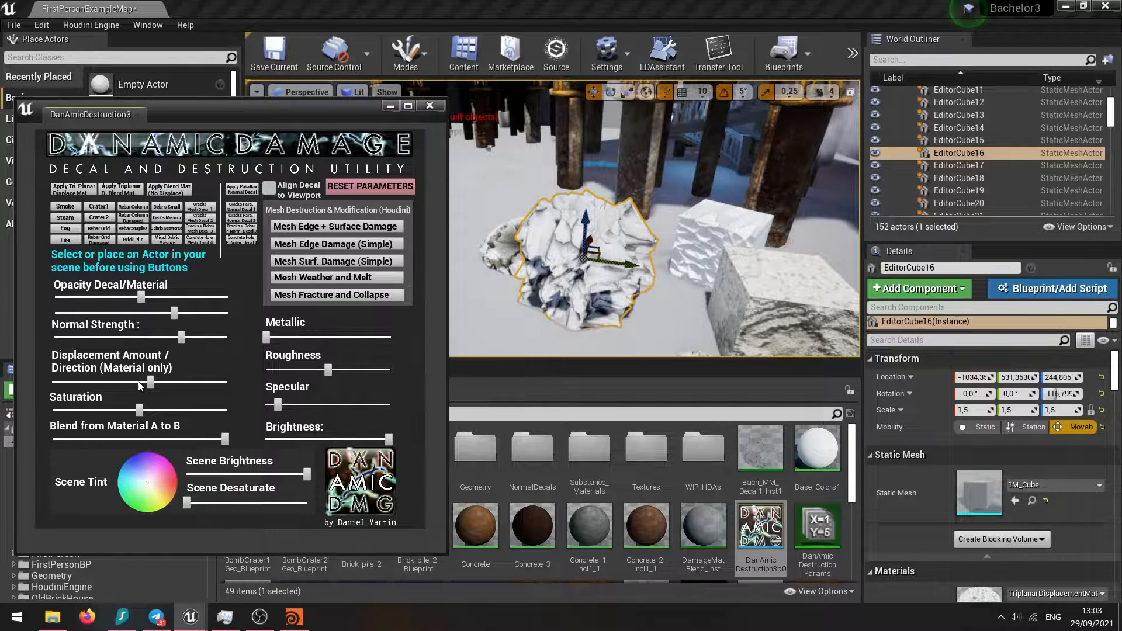
{"action": "left_click_drag", "start_coordinate": [151, 386], "coordinate": [143, 386]}
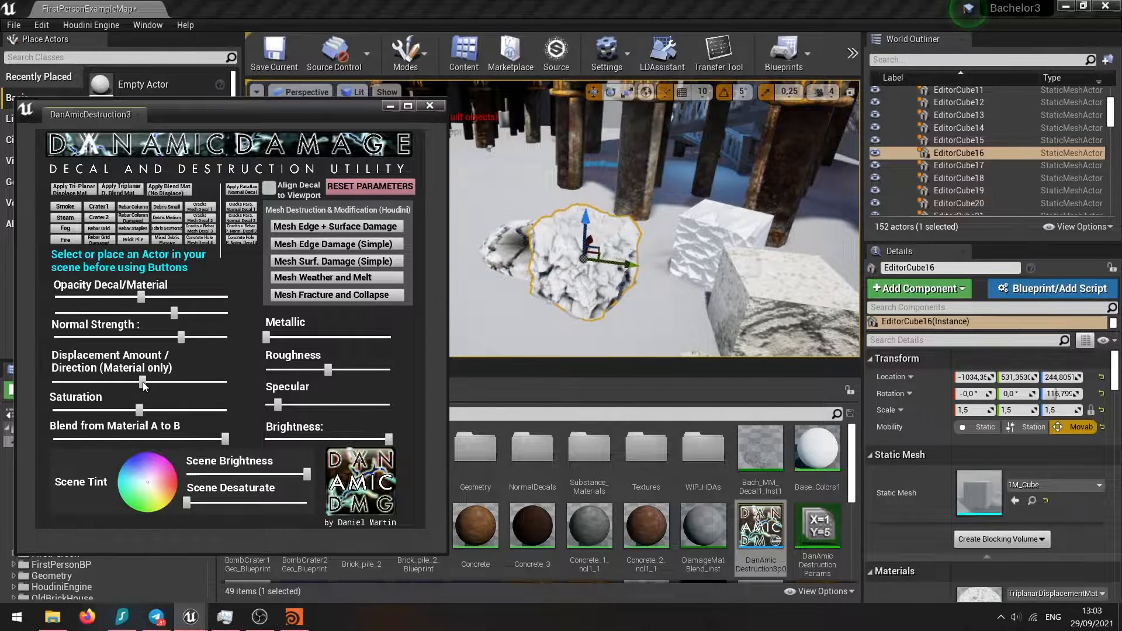
{"action": "left_click_drag", "start_coordinate": [226, 440], "coordinate": [23, 427]}
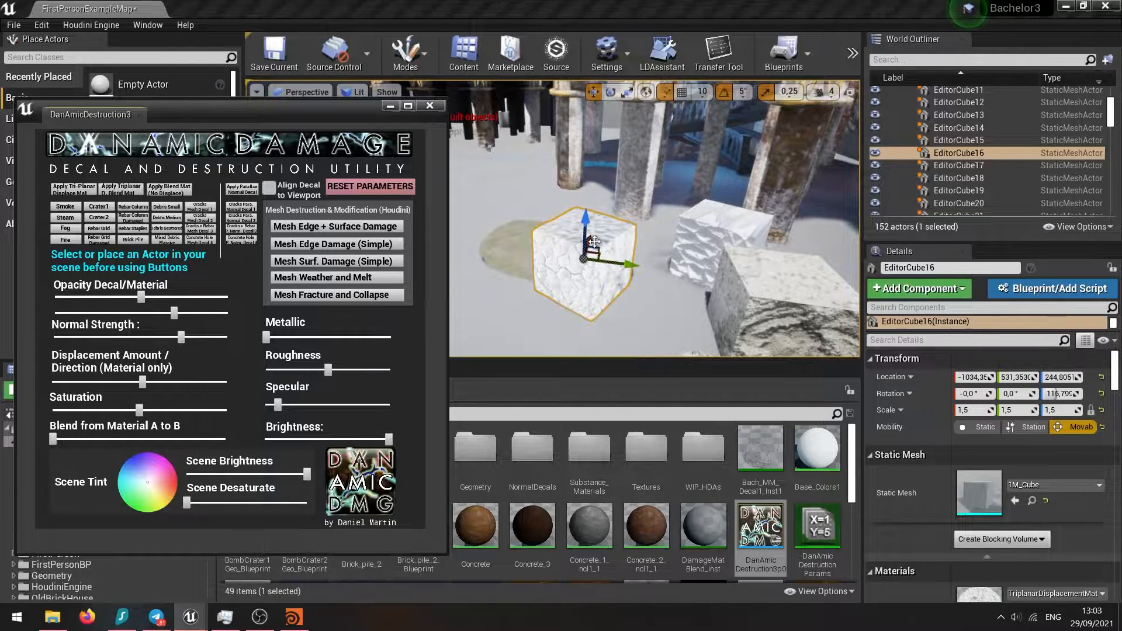
- Blend the pavilion's surface fully from material A to material B
{"action": "key", "text": "s"}
{"action": "right_click_drag", "start_coordinate": [595, 241], "coordinate": [608, 240]}
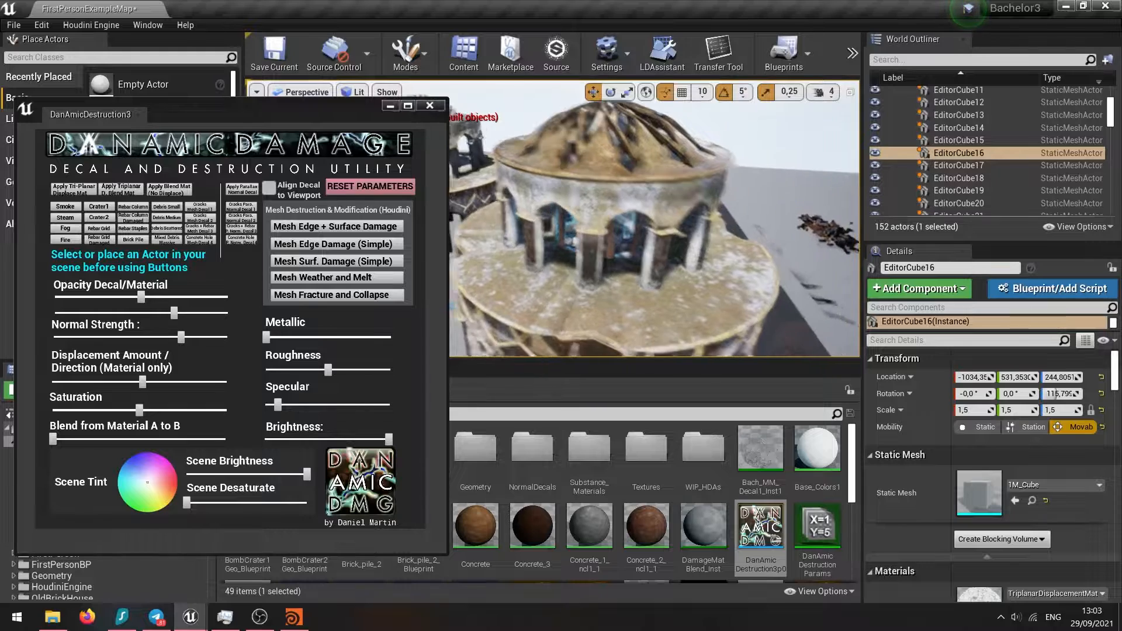
{"action": "mouse_move", "coordinate": [609, 292]}
{"action": "right_mouse_down"}
{"action": "mouse_move", "coordinate": [615, 316]}
{"action": "mouse_move", "coordinate": [609, 307]}
{"action": "right_mouse_up"}
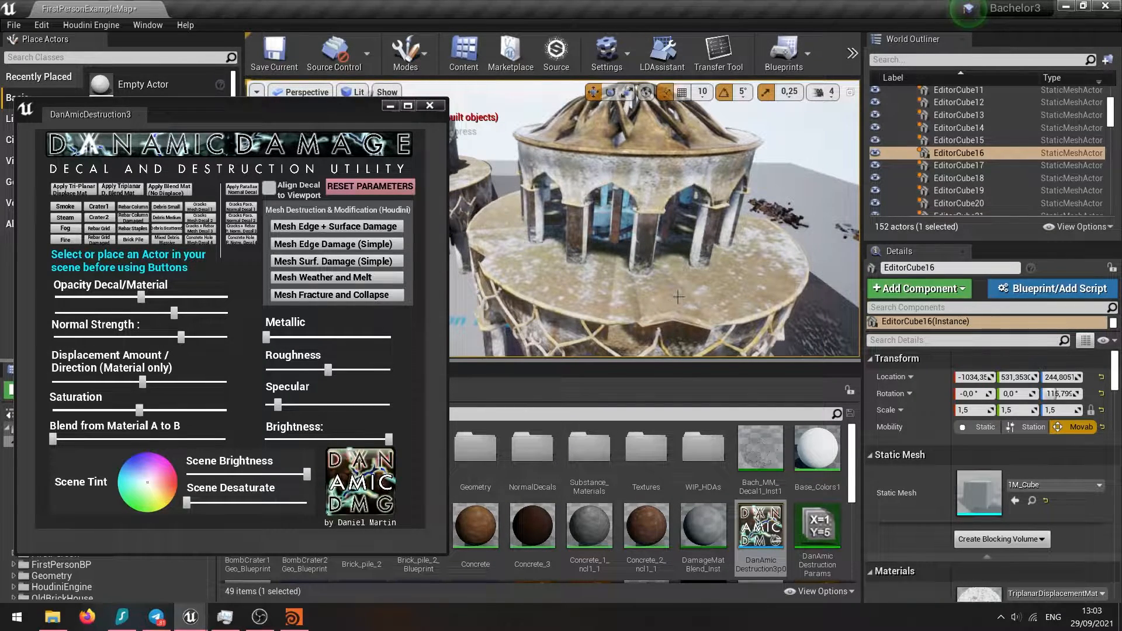
{"action": "right_click_drag", "start_coordinate": [678, 297], "coordinate": [696, 298]}
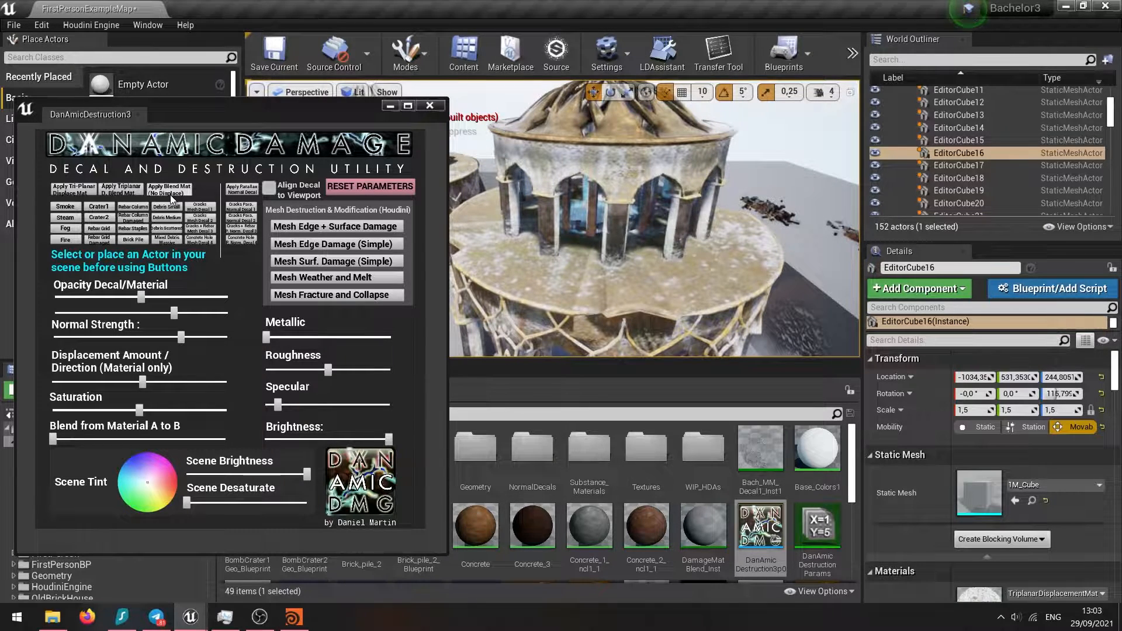
{"action": "right_click_drag", "start_coordinate": [653, 181], "coordinate": [658, 216]}
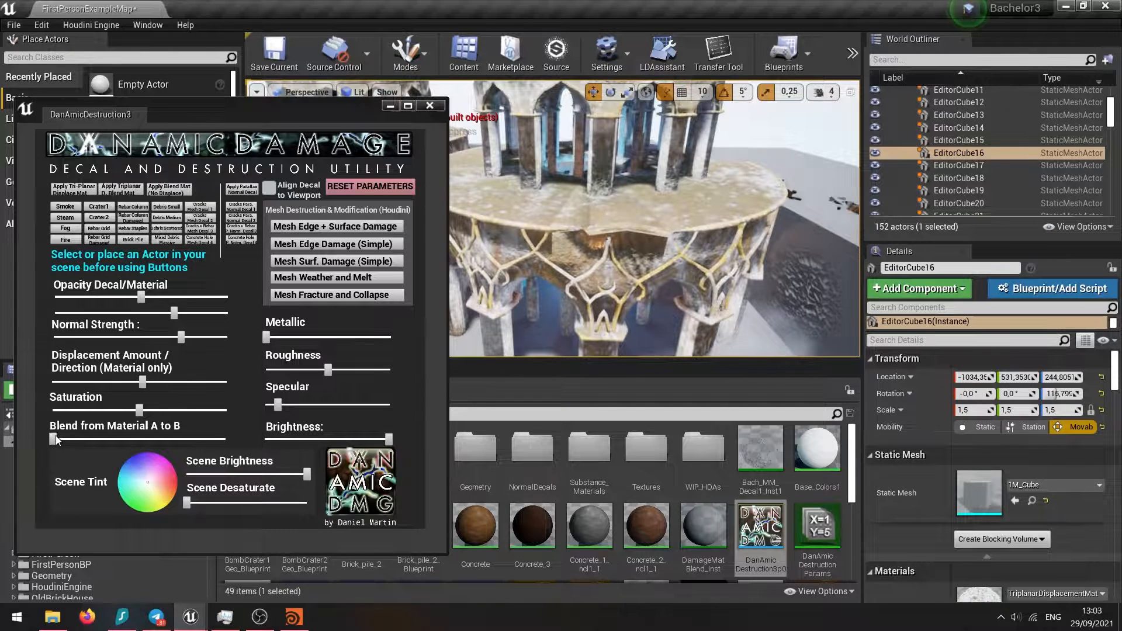
{"action": "left_click_drag", "start_coordinate": [56, 439], "coordinate": [254, 436]}
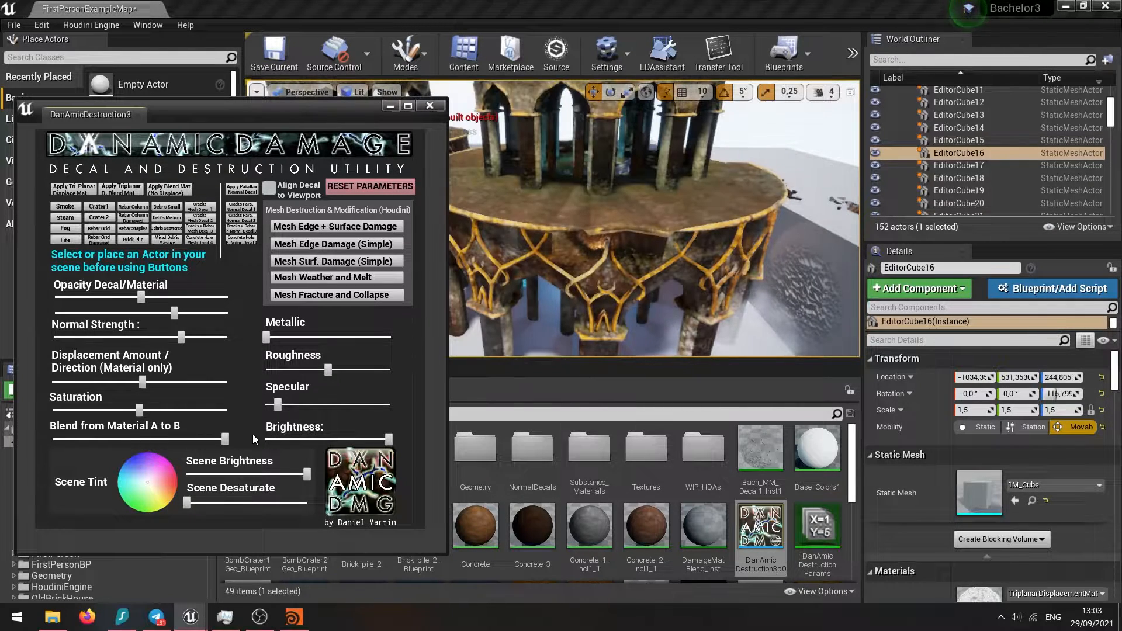
- Raise the pavilion material's metallic, roughness and specular values and strongly reduce its brightness
{"action": "left_click_drag", "start_coordinate": [266, 338], "coordinate": [367, 370]}
{"action": "mouse_move", "coordinate": [279, 404]}
{"action": "left_mouse_down"}
{"action": "mouse_move", "coordinate": [352, 403]}
{"action": "mouse_move", "coordinate": [289, 404]}
{"action": "left_mouse_up"}
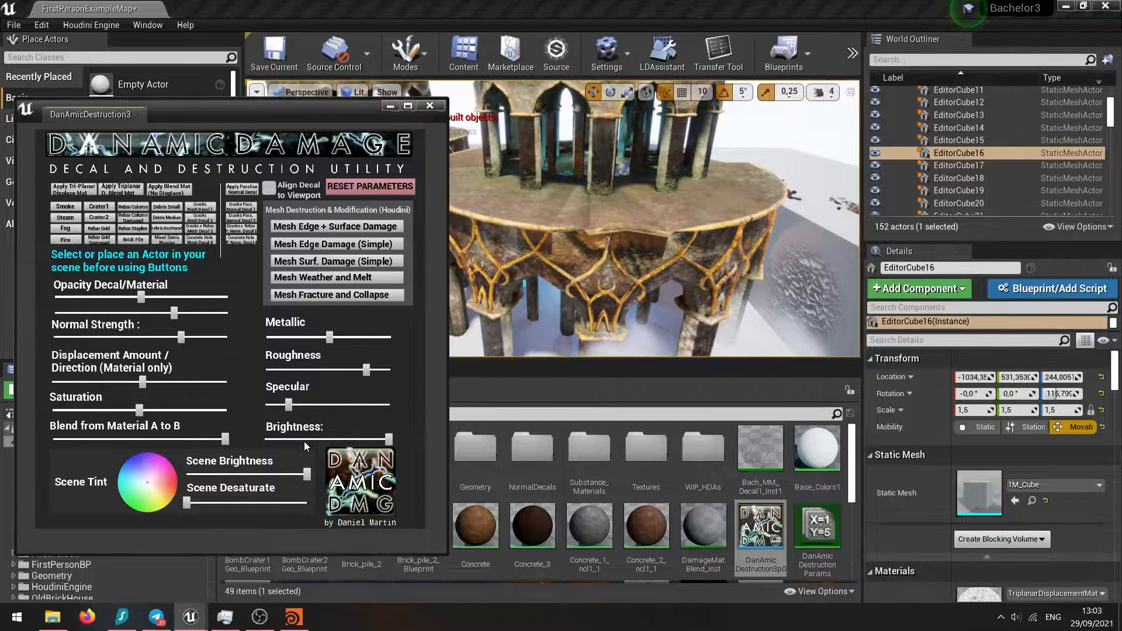
{"action": "left_click_drag", "start_coordinate": [389, 439], "coordinate": [283, 439]}
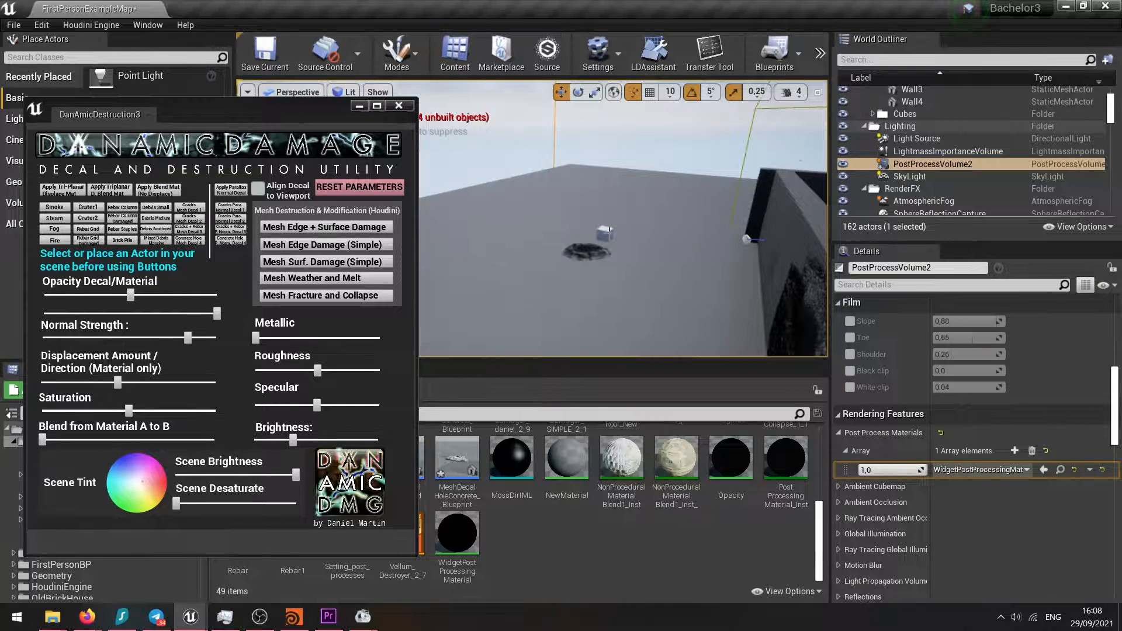
- Select the white cube beside the existing floor crater and move it along Y past the crater onto empty floor
{"action": "left_click", "coordinate": [608, 232]}
{"action": "key", "text": "f"}
{"action": "right_click_drag", "start_coordinate": [588, 238], "coordinate": [447, 253]}
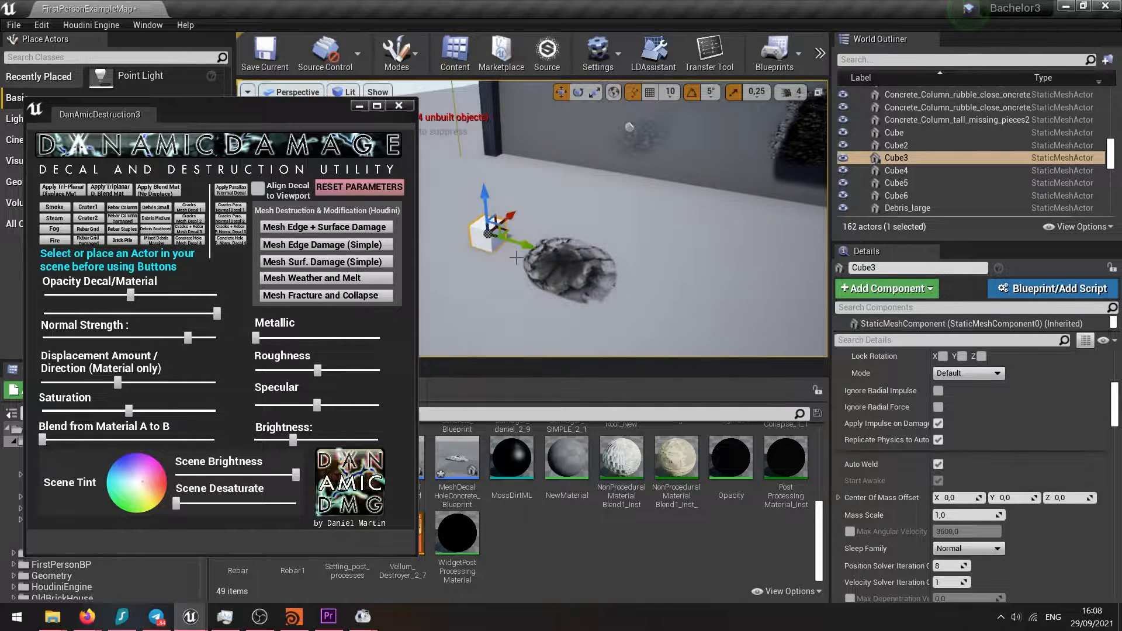
{"action": "left_click_drag", "start_coordinate": [527, 246], "coordinate": [764, 315]}
{"action": "right_click_drag", "start_coordinate": [621, 264], "coordinate": [669, 298]}
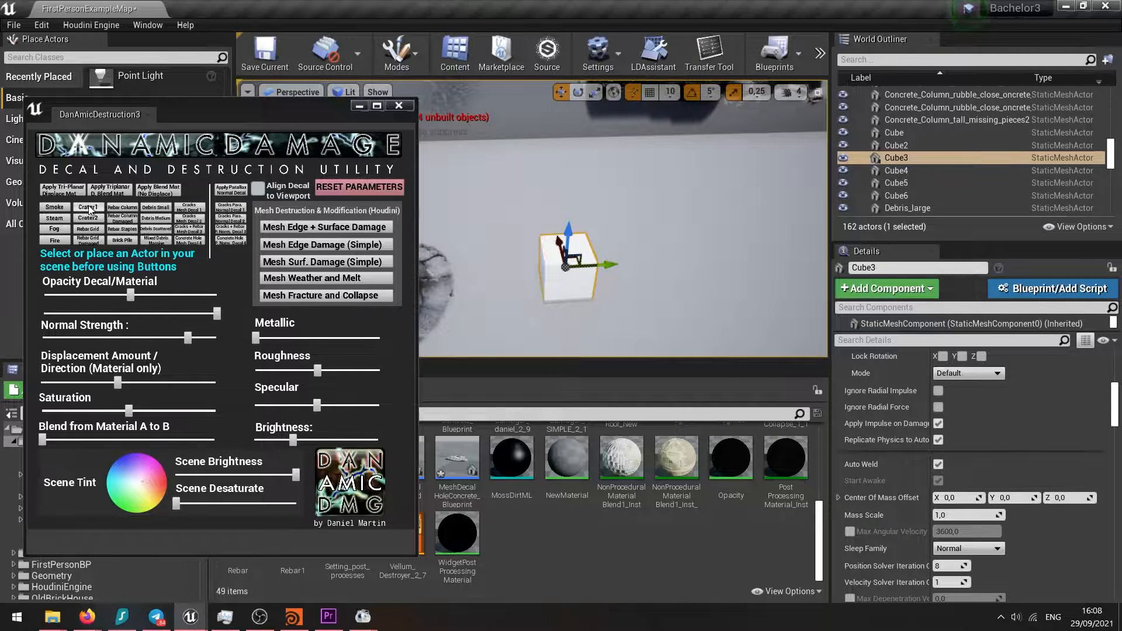
- Place a Crater1 mesh at the cube, move it along Y clear of the cube, and slightly raise its displacement and saturation
{"action": "left_click", "coordinate": [88, 207]}
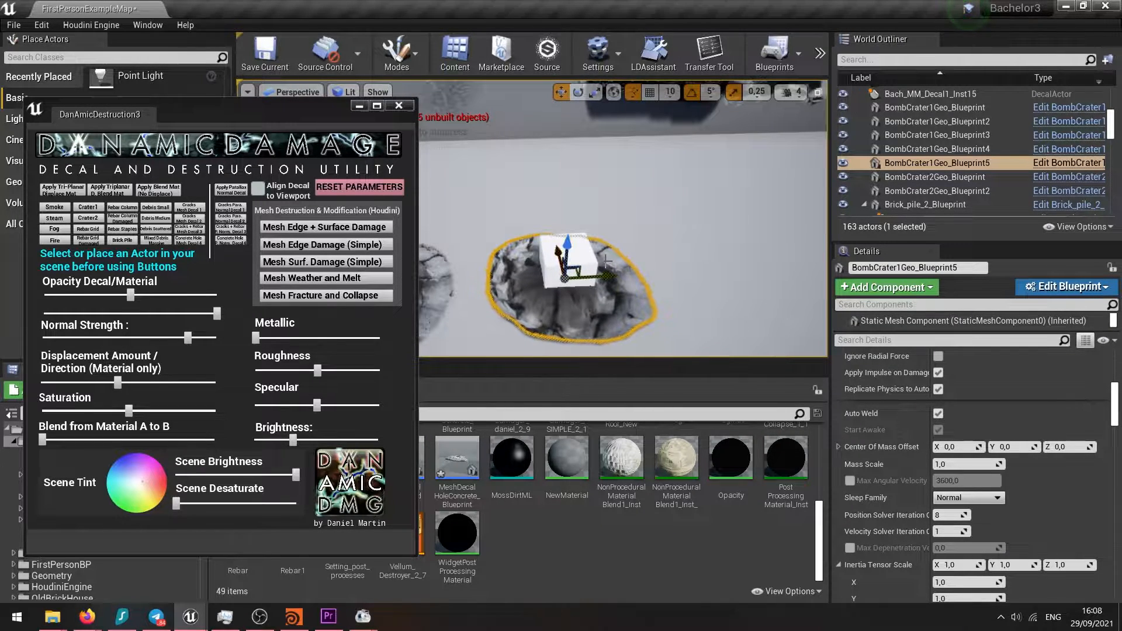
{"action": "left_click_drag", "start_coordinate": [604, 280], "coordinate": [763, 277]}
{"action": "right_click_drag", "start_coordinate": [646, 267], "coordinate": [707, 275]}
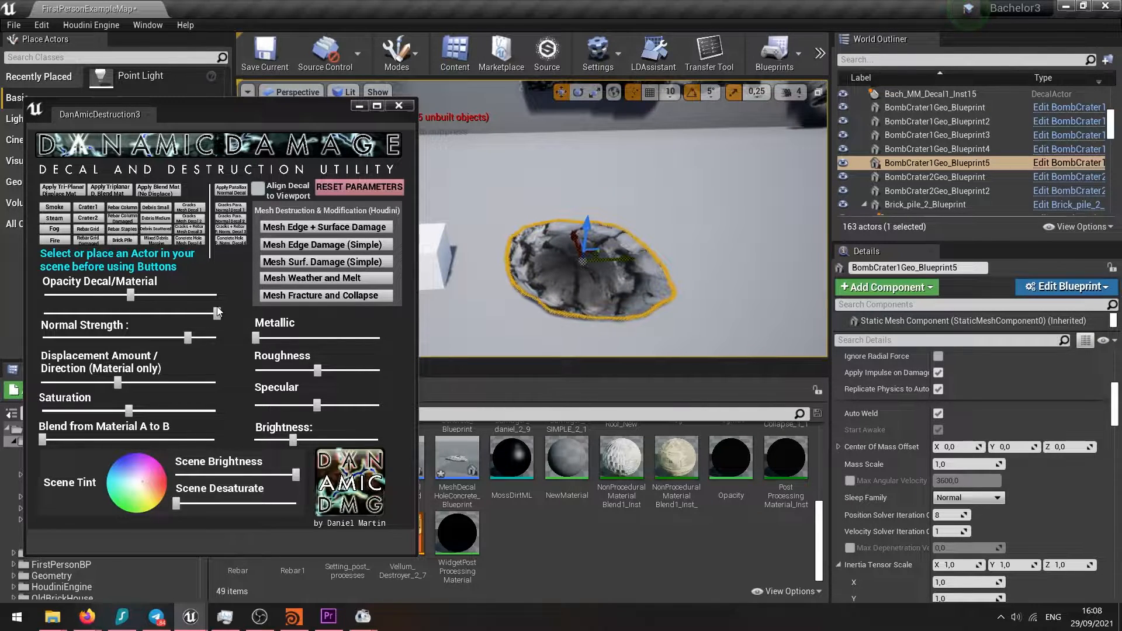
{"action": "left_click_drag", "start_coordinate": [119, 384], "coordinate": [132, 419]}
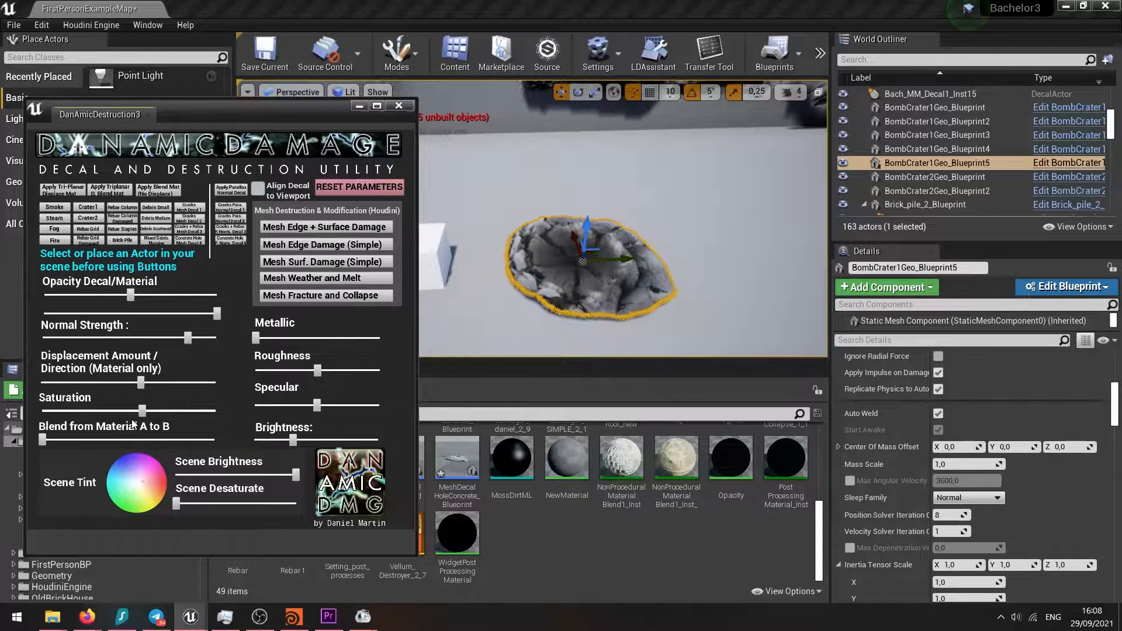
- Place a Crater2 mesh at the selected crater and move it along Y beside the first one
{"action": "left_click", "coordinate": [88, 220]}
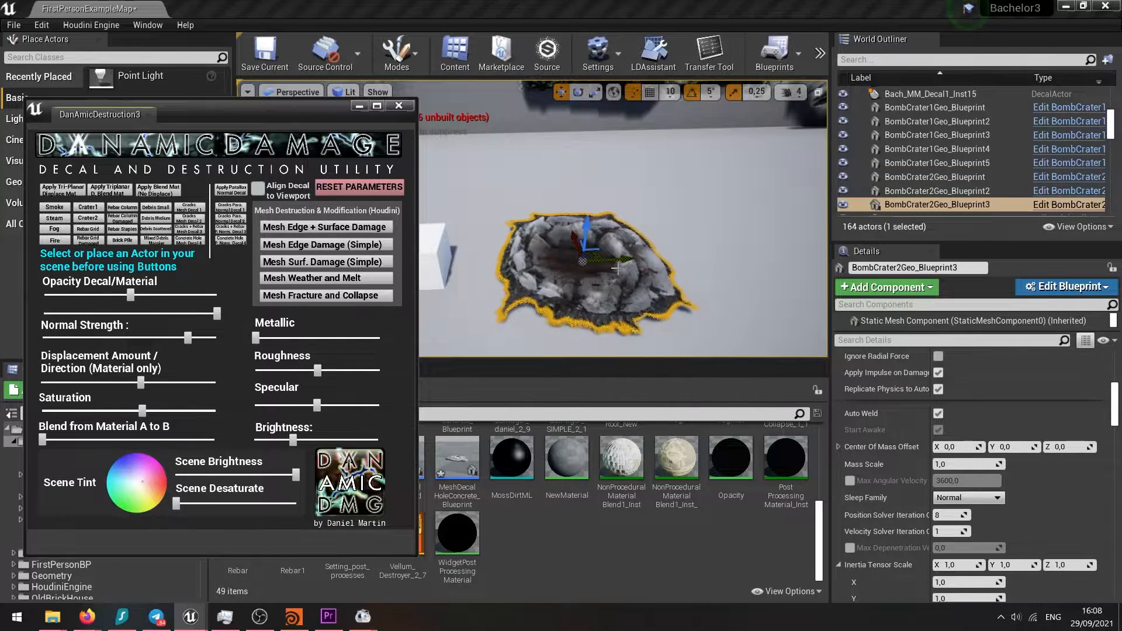
{"action": "left_click_drag", "start_coordinate": [617, 268], "coordinate": [591, 320]}
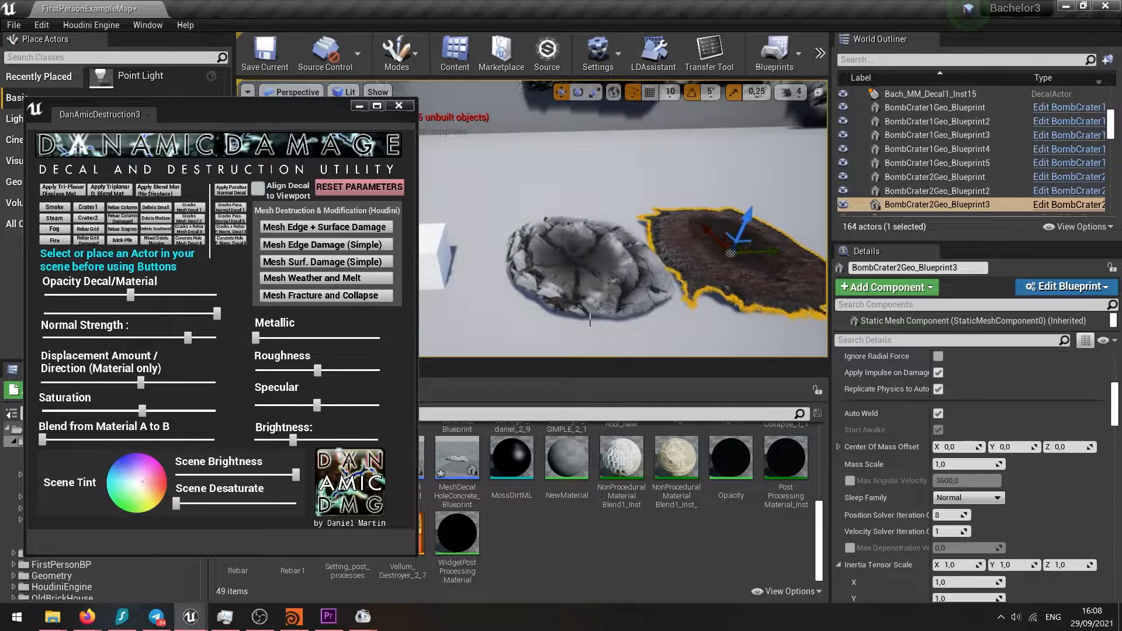
{"action": "key", "text": "f"}
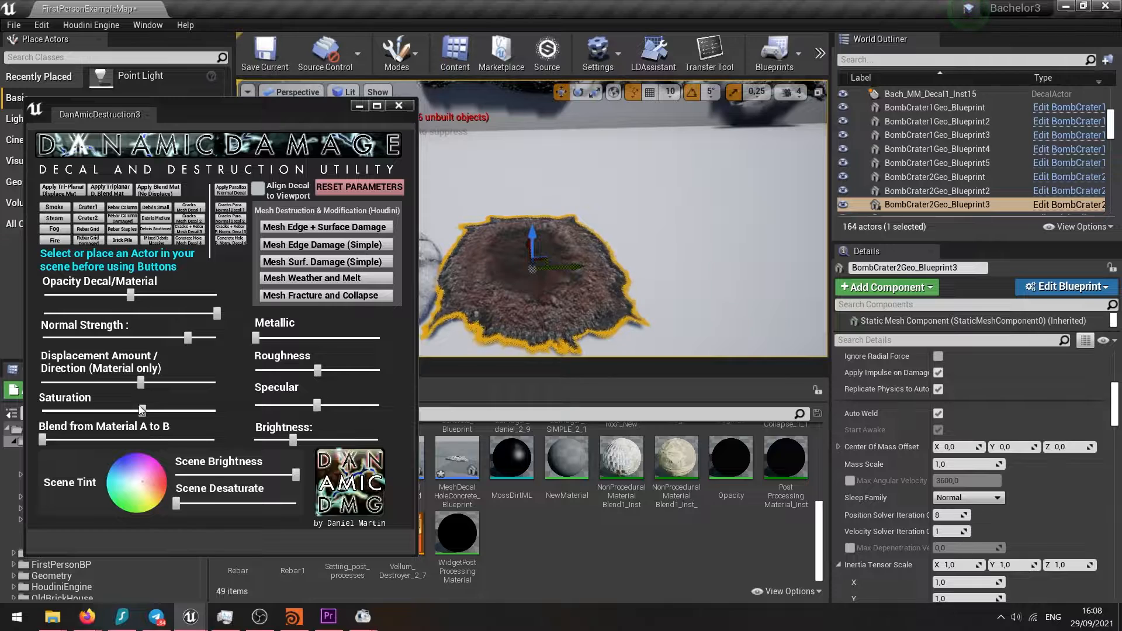
- Test the Crater2 mesh at maximum saturation, settle on a below-middle saturation, and slightly raise its displacement
{"action": "left_click_drag", "start_coordinate": [140, 409], "coordinate": [216, 411]}
{"action": "left_click", "coordinate": [104, 412]}
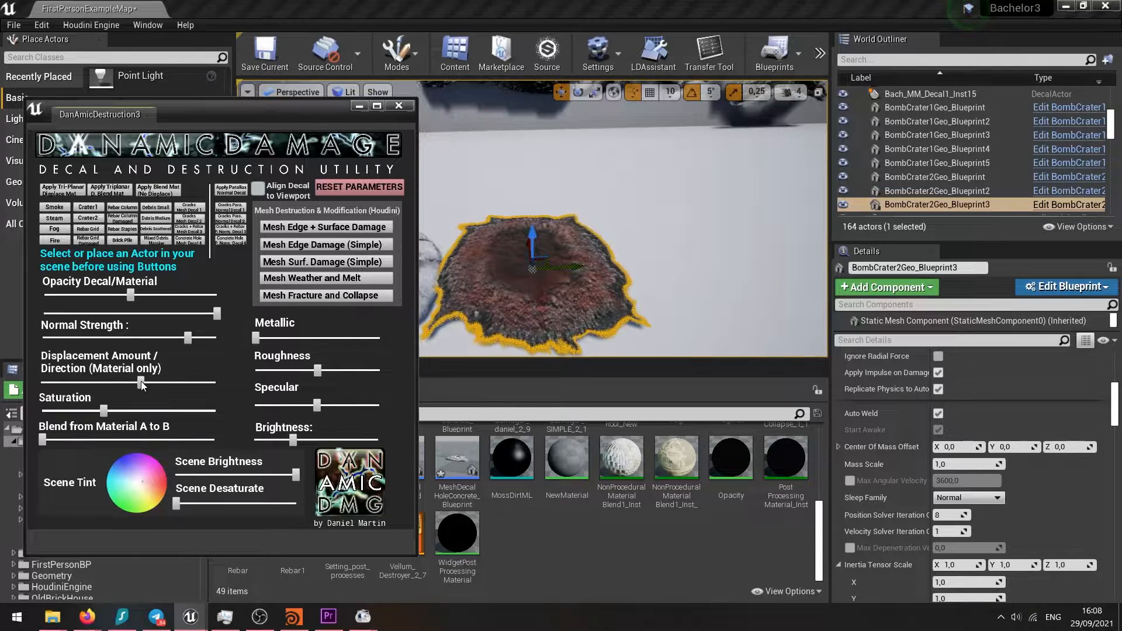
{"action": "mouse_move", "coordinate": [141, 381]}
{"action": "left_mouse_down"}
{"action": "mouse_move", "coordinate": [127, 381]}
{"action": "mouse_move", "coordinate": [176, 388]}
{"action": "mouse_move", "coordinate": [157, 384]}
{"action": "left_mouse_up"}
{"action": "scroll", "coordinate": [577, 293], "scroll_direction": "down", "scroll_amount": 4}
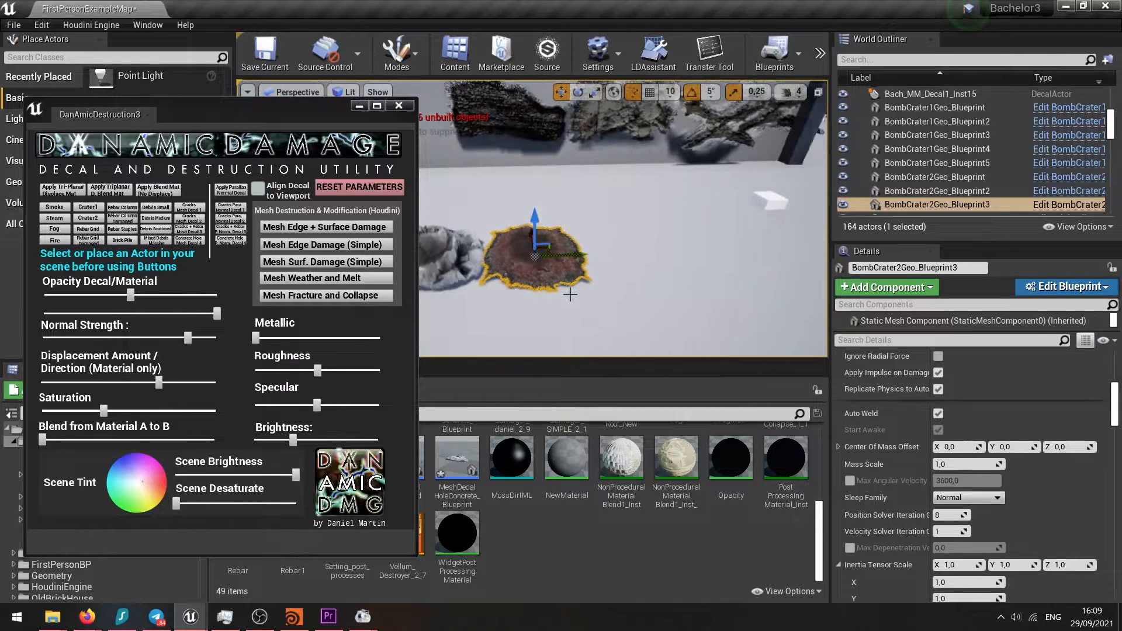
{"action": "mouse_move", "coordinate": [571, 293]}
{"action": "right_mouse_down"}
{"action": "mouse_move", "coordinate": [544, 292]}
{"action": "mouse_move", "coordinate": [566, 290]}
{"action": "right_mouse_up"}
{"action": "scroll", "coordinate": [637, 268], "scroll_direction": "up", "scroll_amount": 3}
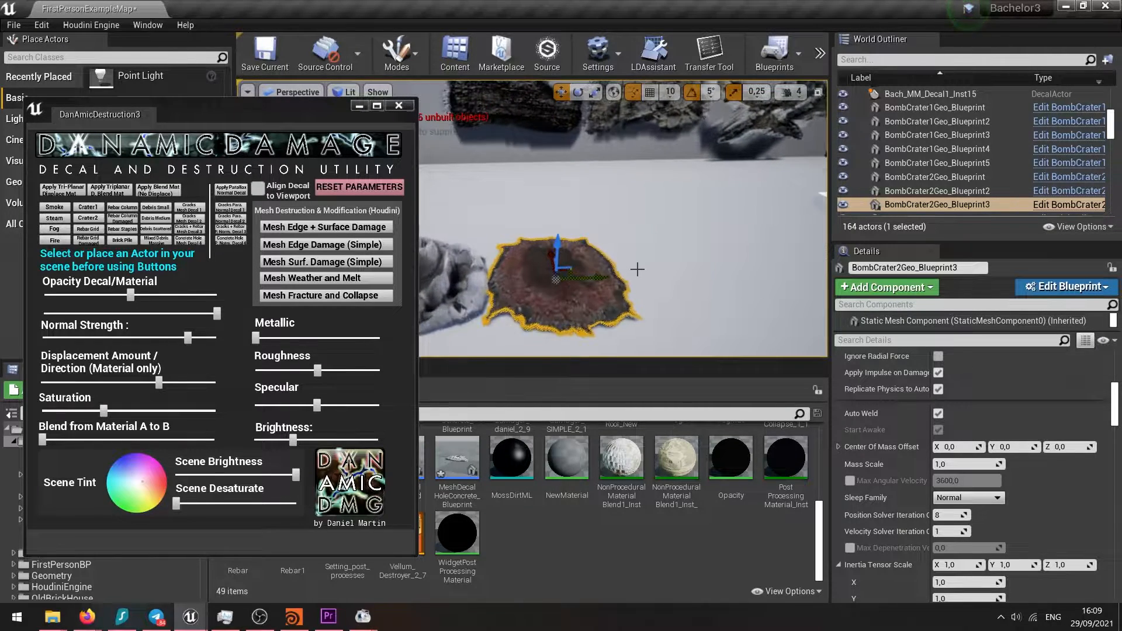
{"action": "mouse_move", "coordinate": [636, 269]}
{"action": "right_mouse_down"}
{"action": "mouse_move", "coordinate": [608, 276]}
{"action": "mouse_move", "coordinate": [626, 283]}
{"action": "mouse_move", "coordinate": [625, 261]}
{"action": "right_mouse_up"}
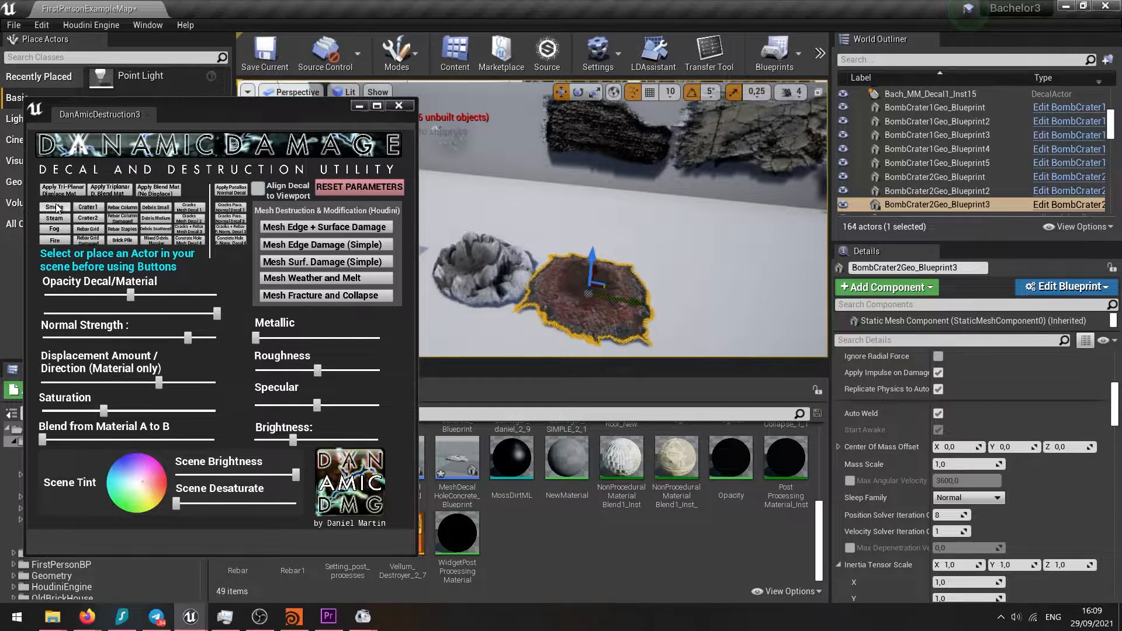
- Place a Smoke effect and a Steam effect over the reddish crater
{"action": "left_click", "coordinate": [56, 207]}
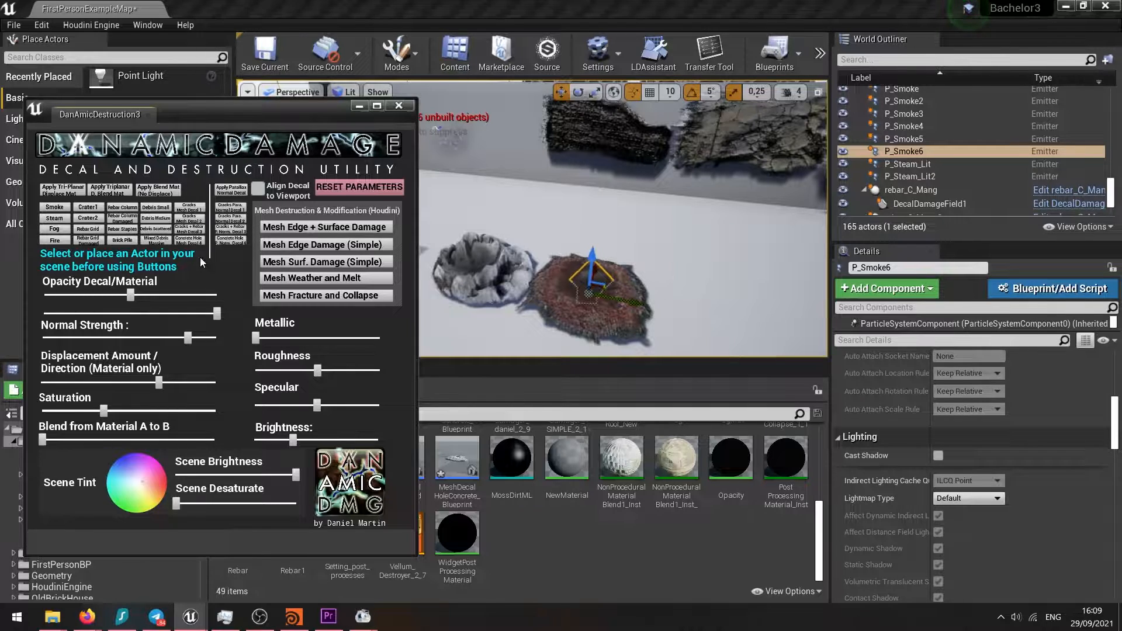
{"action": "scroll", "coordinate": [552, 255], "scroll_direction": "up", "scroll_amount": 3}
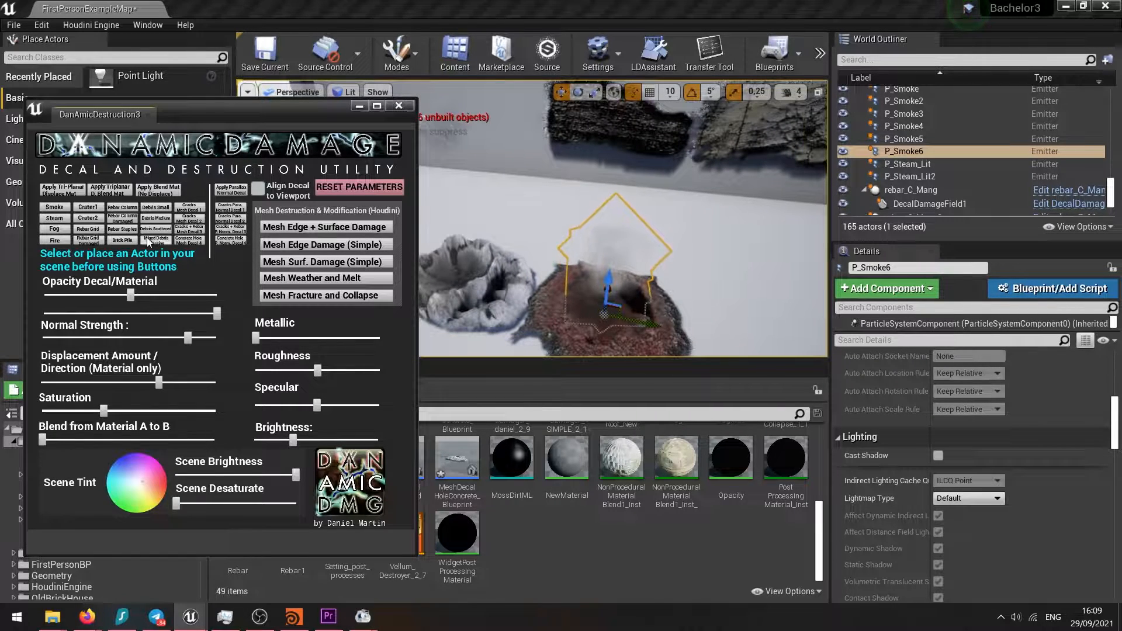
{"action": "left_click", "coordinate": [66, 216]}
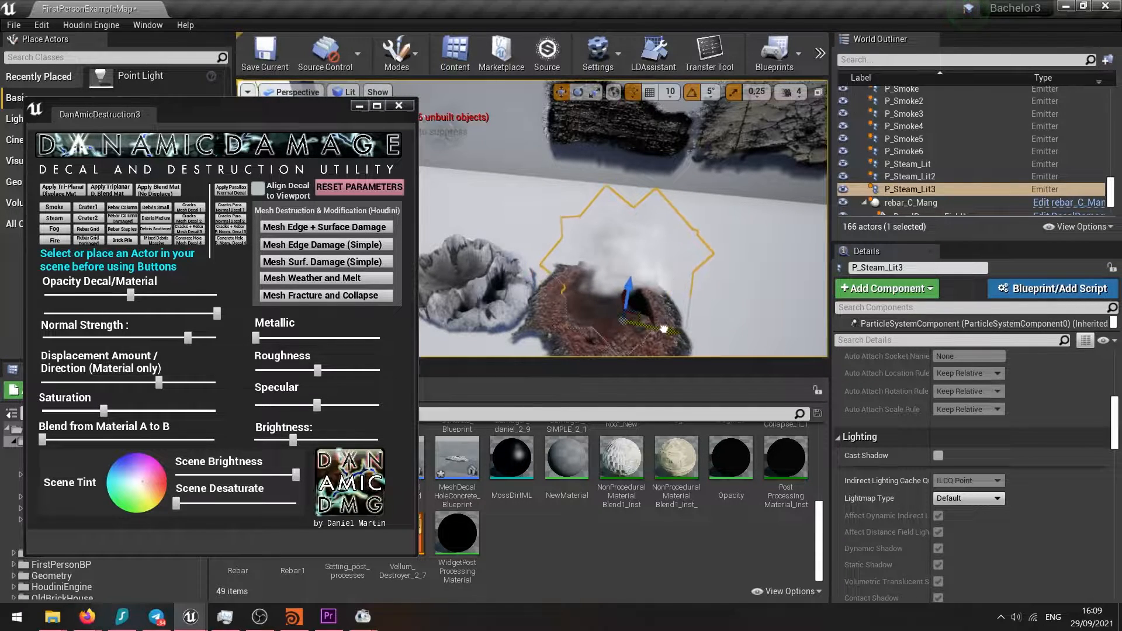
{"action": "key", "text": "s"}
{"action": "mouse_move", "coordinate": [614, 292]}
{"action": "right_mouse_down"}
{"action": "mouse_move", "coordinate": [617, 259]}
{"action": "mouse_move", "coordinate": [614, 274]}
{"action": "right_mouse_up"}
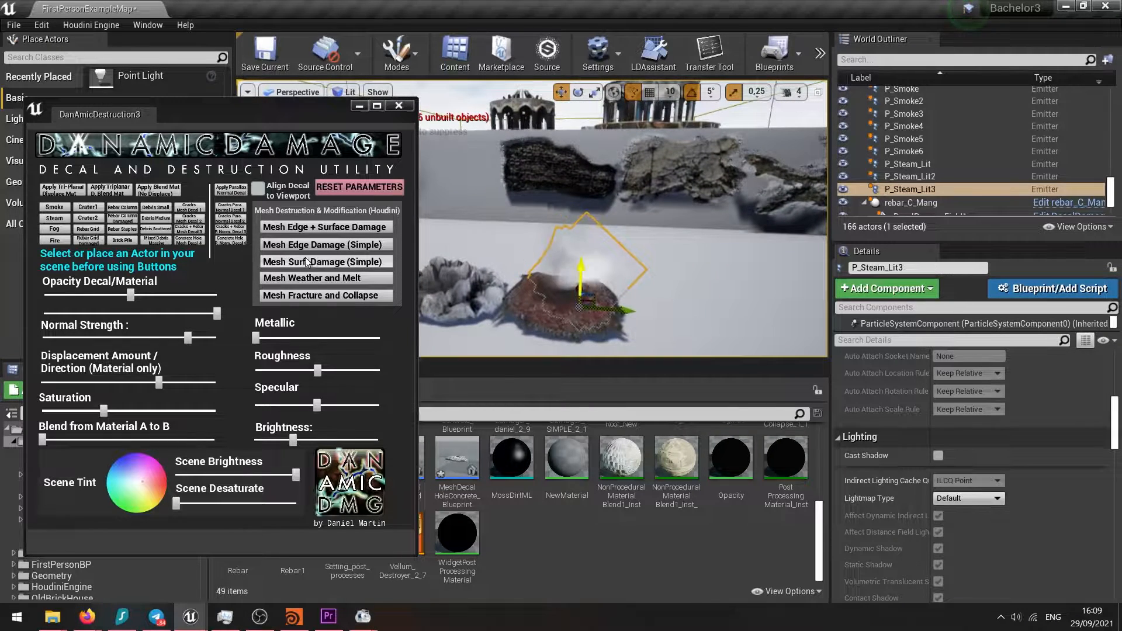
- Add a Fog effect to the reddish crater and shift it slightly along Y toward the crater's middle
{"action": "left_click", "coordinate": [58, 228]}
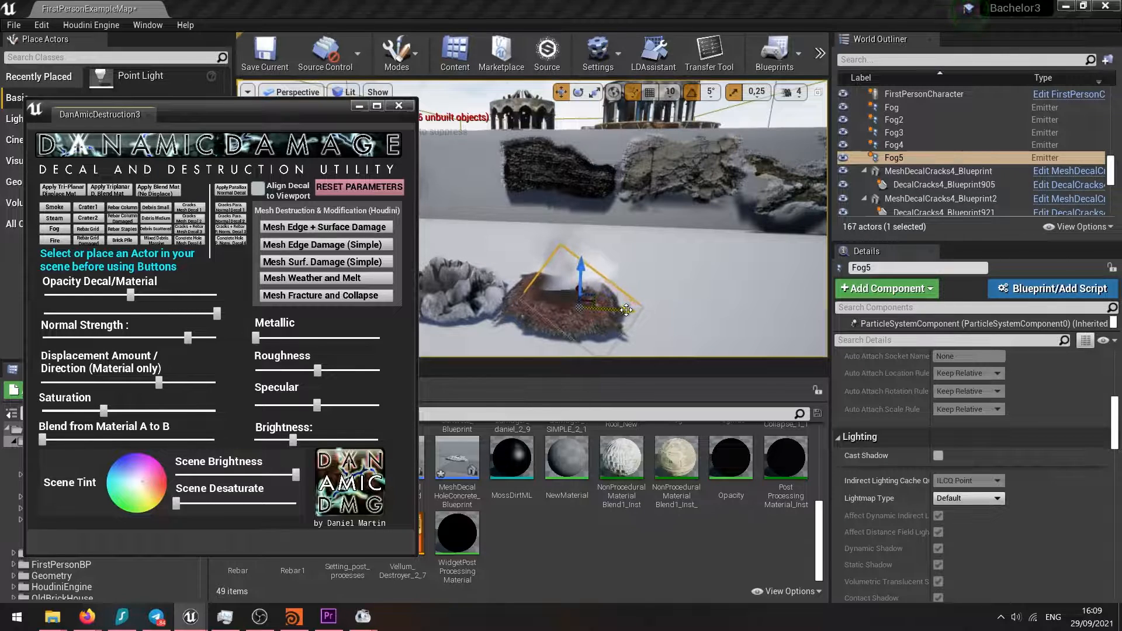
{"action": "left_click_drag", "start_coordinate": [626, 310], "coordinate": [578, 306]}
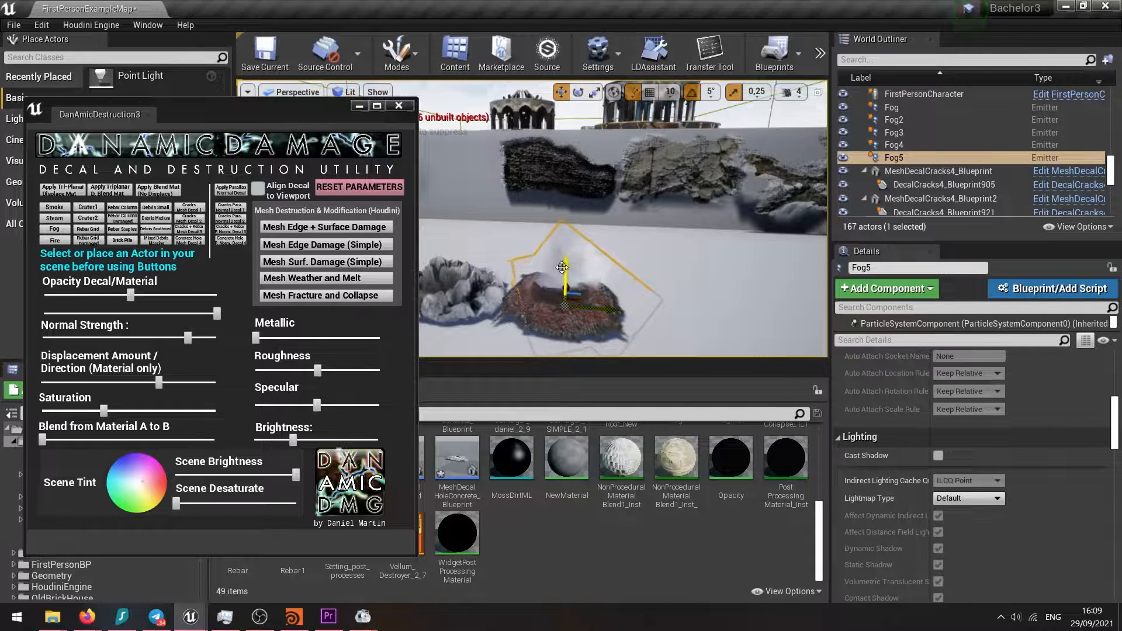
{"action": "mouse_move", "coordinate": [689, 281]}
{"action": "right_mouse_down"}
{"action": "mouse_move", "coordinate": [643, 280]}
{"action": "mouse_move", "coordinate": [689, 280]}
{"action": "right_mouse_up"}
{"action": "key", "text": "d"}
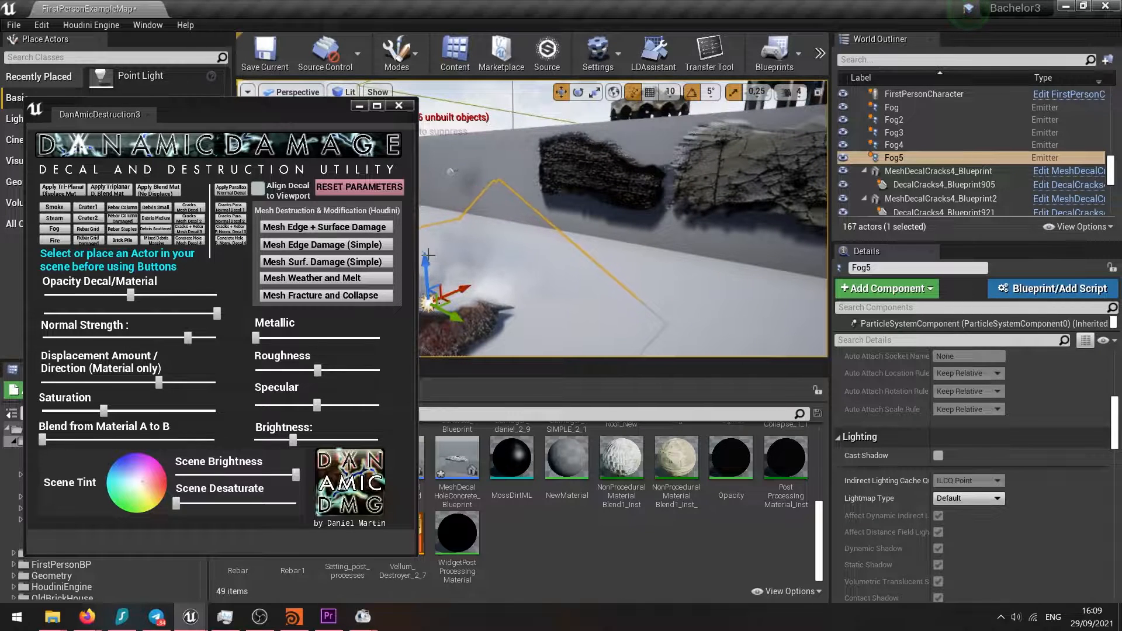
{"action": "right_click_drag", "start_coordinate": [515, 269], "coordinate": [450, 269]}
{"action": "key", "text": "d"}
{"action": "right_click_drag", "start_coordinate": [599, 271], "coordinate": [544, 296]}
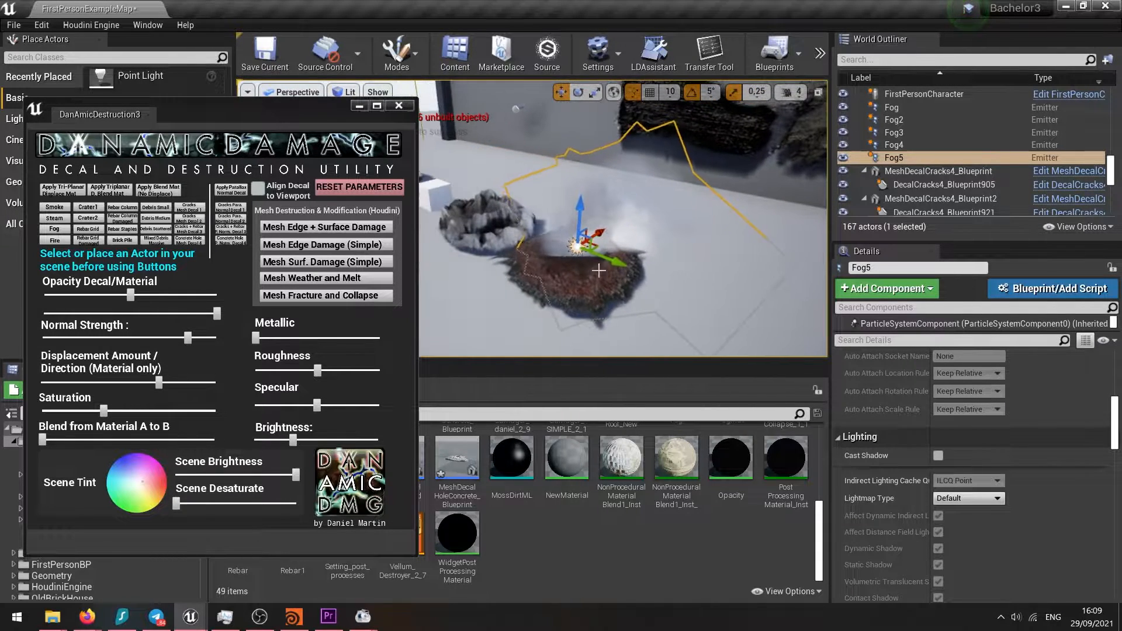
- Add a Fire effect inside the smoking reddish crater, inspect it from several distances, and reselect the crater mesh
{"action": "left_click", "coordinate": [52, 240]}
{"action": "scroll", "coordinate": [718, 233], "scroll_direction": "up", "scroll_amount": 5}
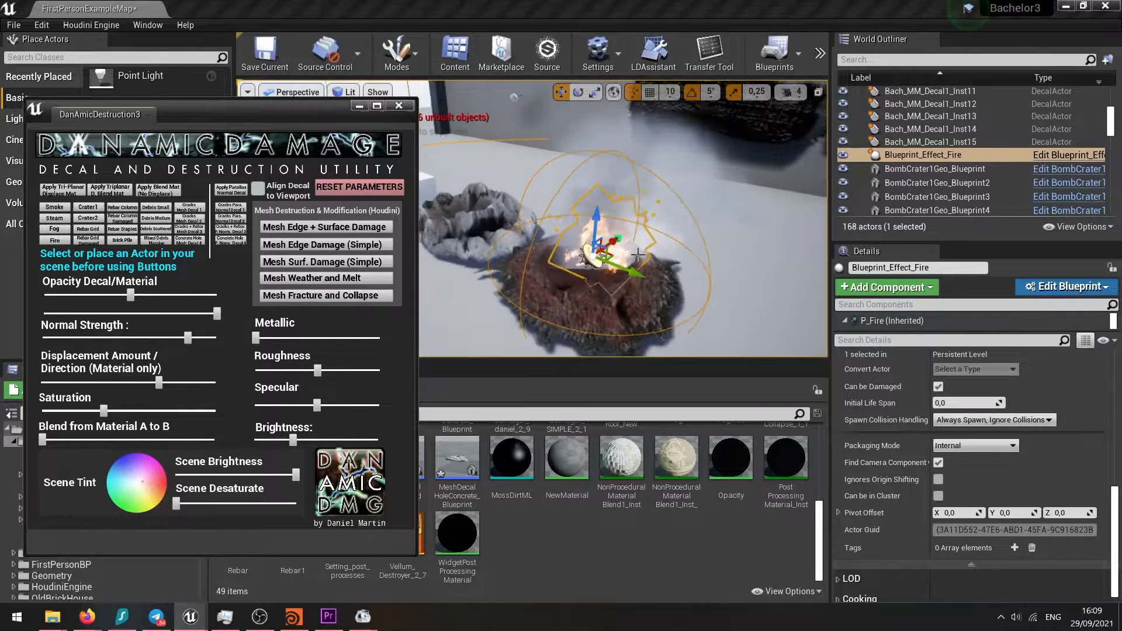
{"action": "mouse_move", "coordinate": [614, 263]}
{"action": "right_mouse_down"}
{"action": "mouse_move", "coordinate": [661, 251]}
{"action": "mouse_move", "coordinate": [613, 264]}
{"action": "mouse_move", "coordinate": [605, 291]}
{"action": "mouse_move", "coordinate": [601, 266]}
{"action": "right_mouse_up"}
{"action": "scroll", "coordinate": [614, 263], "scroll_direction": "down", "scroll_amount": 5}
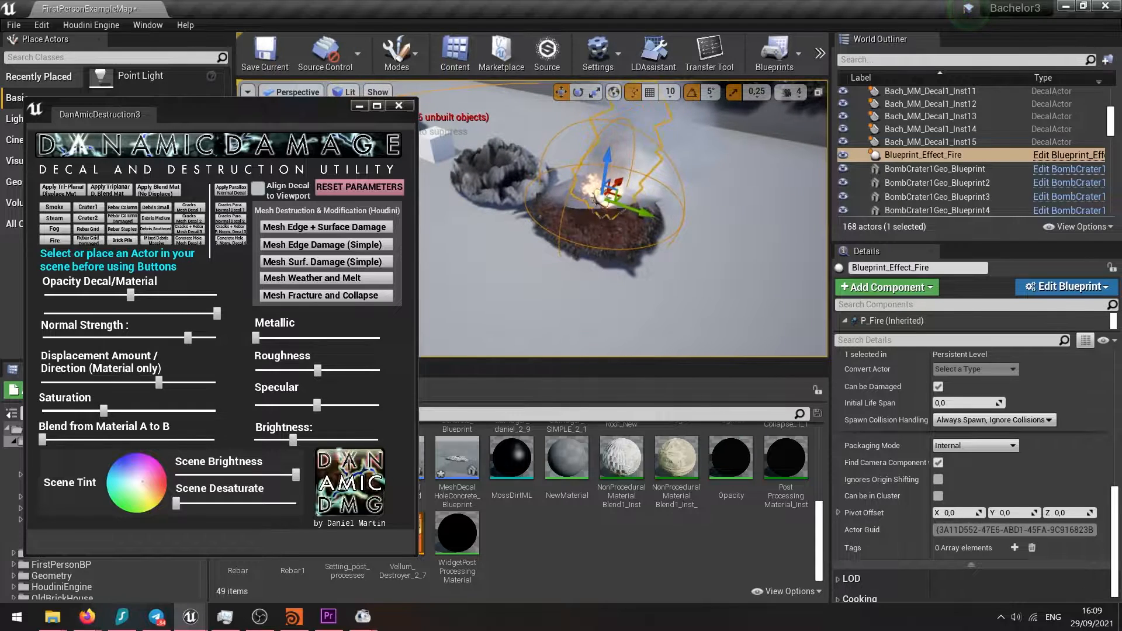
{"action": "left_click", "coordinate": [612, 205]}
{"action": "left_click_drag", "start_coordinate": [599, 181], "coordinate": [594, 186]}
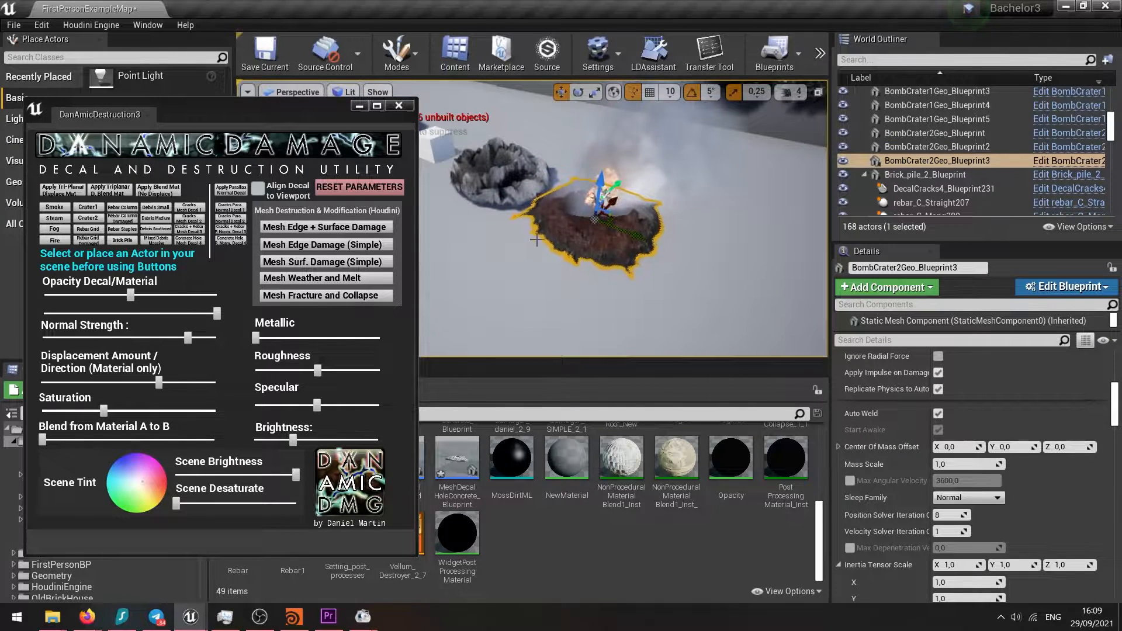
{"action": "scroll", "coordinate": [628, 234], "scroll_direction": "up", "scroll_amount": 4}
{"action": "right_click_drag", "start_coordinate": [628, 233], "coordinate": [690, 228]}
{"action": "scroll", "coordinate": [601, 255], "scroll_direction": "down", "scroll_amount": 6}
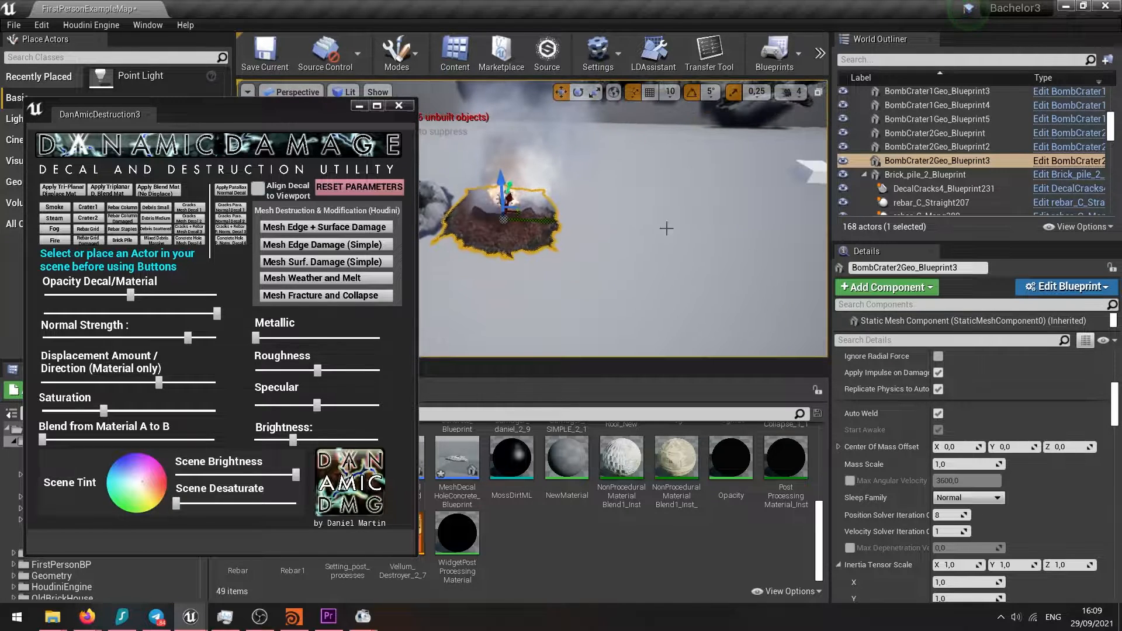
- Move the distant white cube on the empty floor along Y closer to the burning crater
{"action": "left_click", "coordinate": [792, 185]}
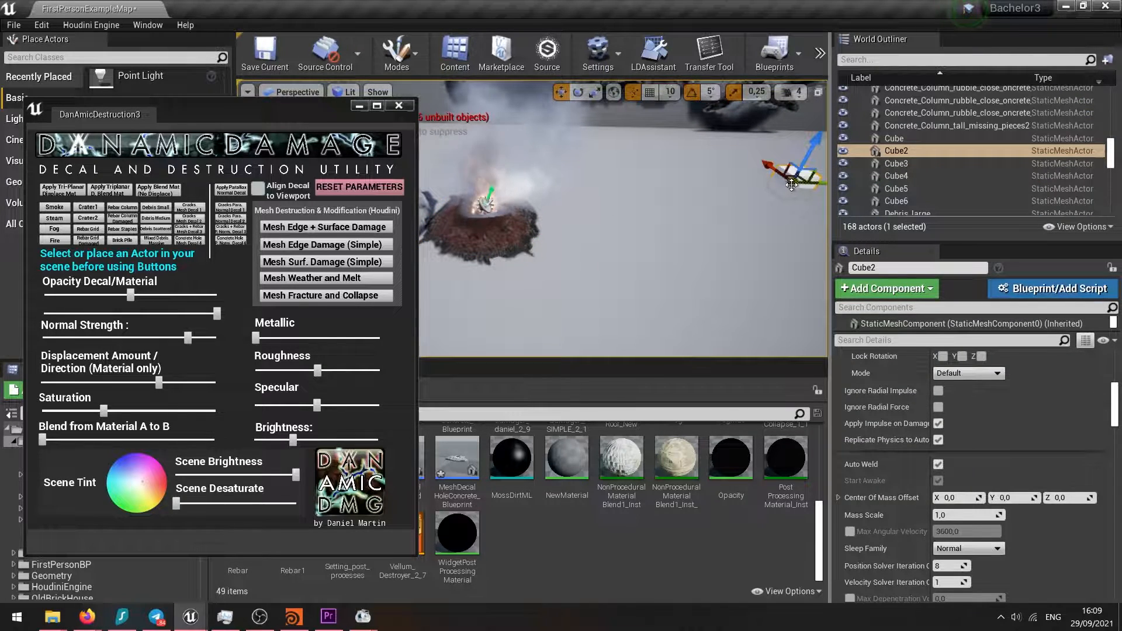
{"action": "left_click_drag", "start_coordinate": [816, 183], "coordinate": [485, 244]}
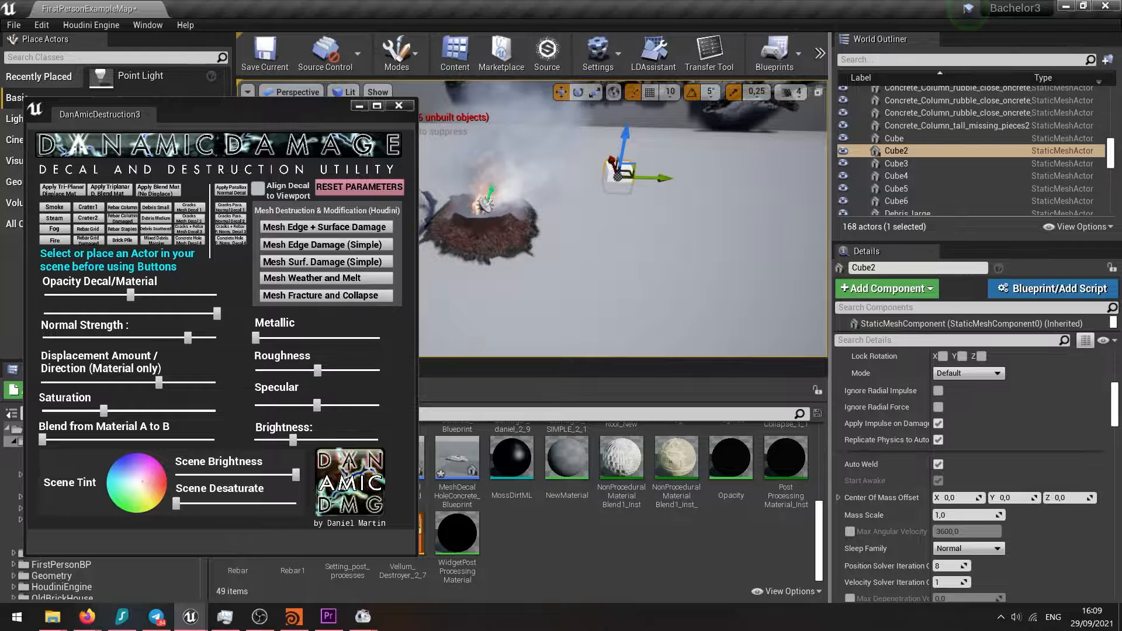
- Place a Rebar Column at the burning crater, tilt it about 55° and position it leaning inside the crater
{"action": "left_click", "coordinate": [486, 202]}
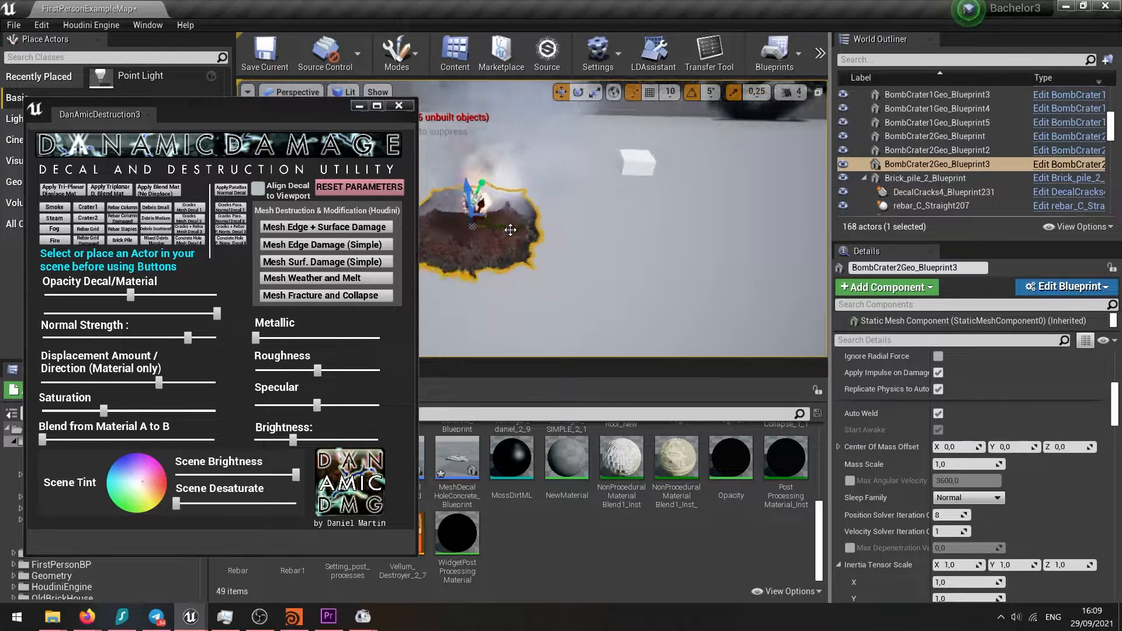
{"action": "left_click", "coordinate": [122, 208]}
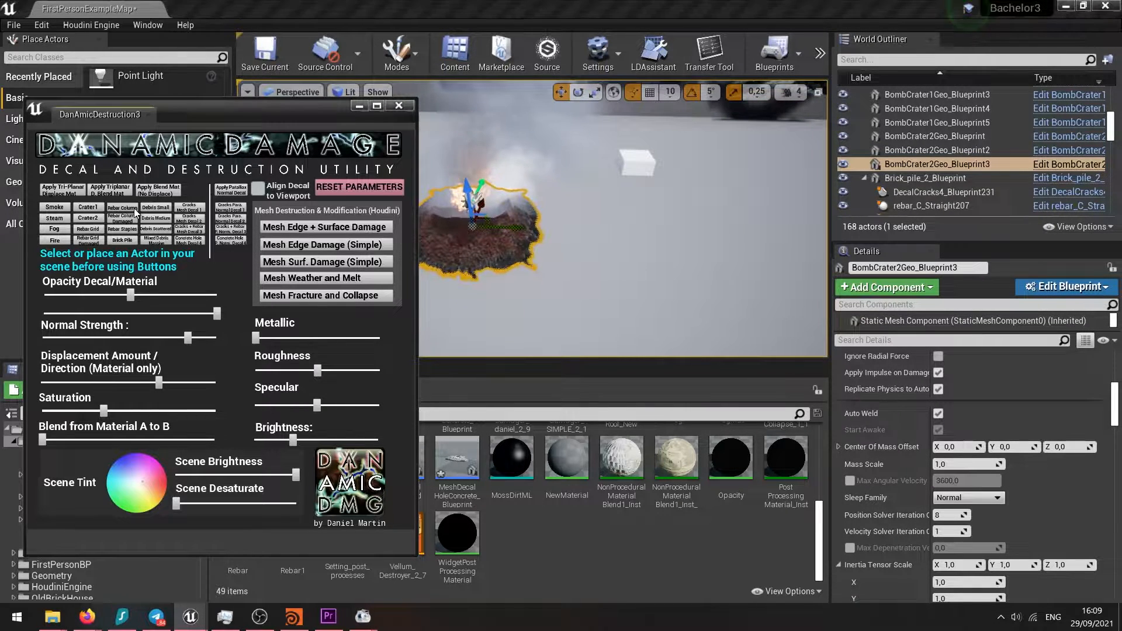
{"action": "left_click_drag", "start_coordinate": [517, 227], "coordinate": [577, 224]}
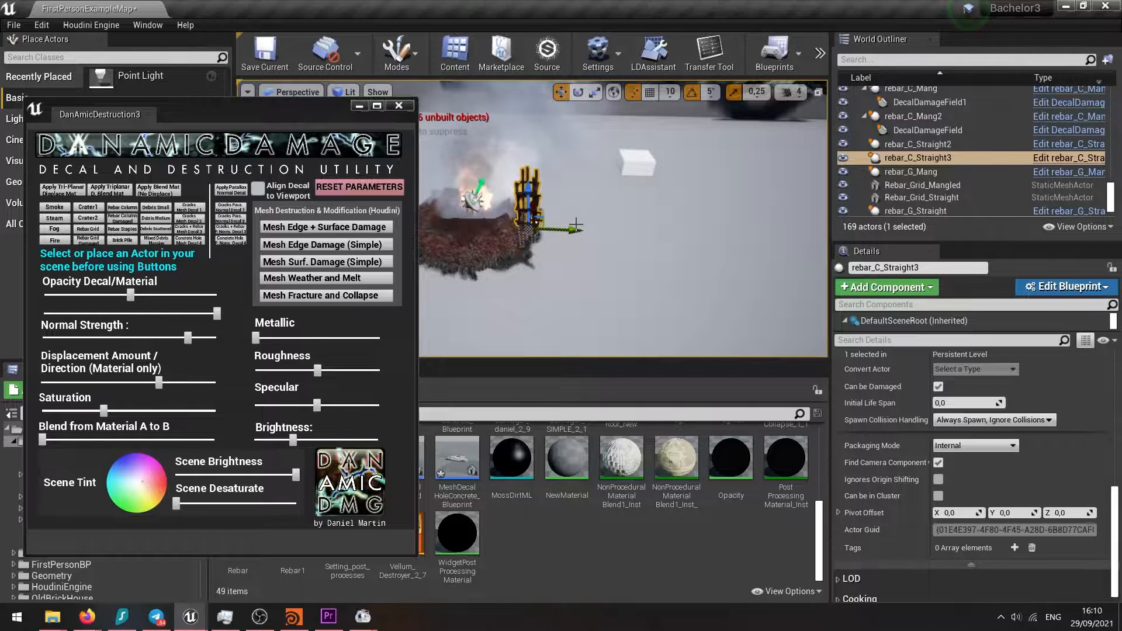
{"action": "key", "text": "e"}
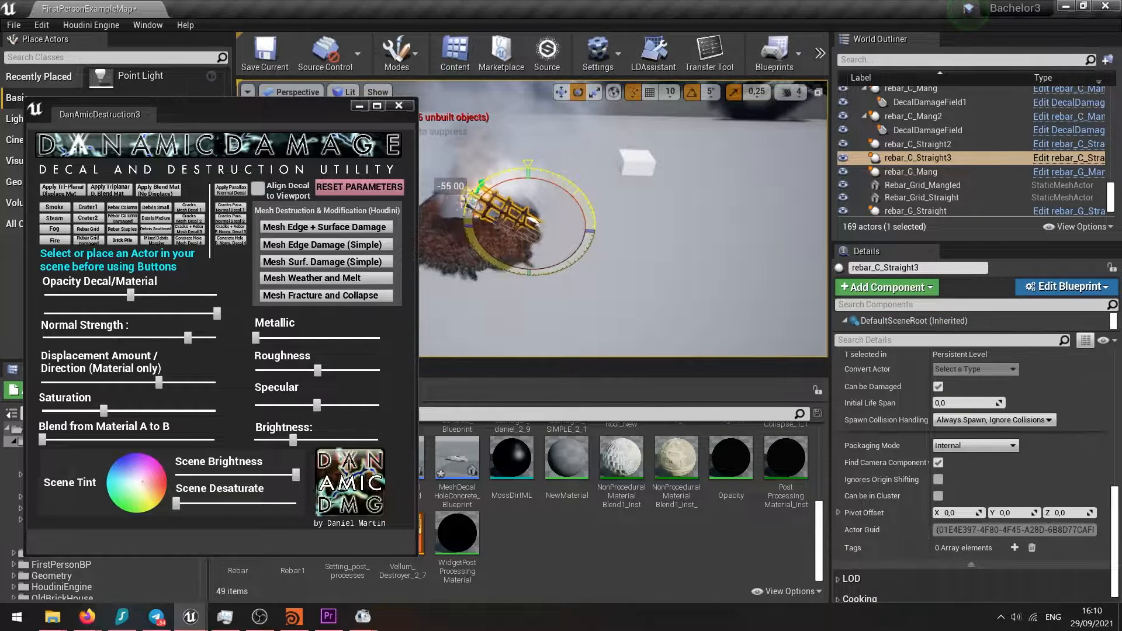
{"action": "key", "text": "w"}
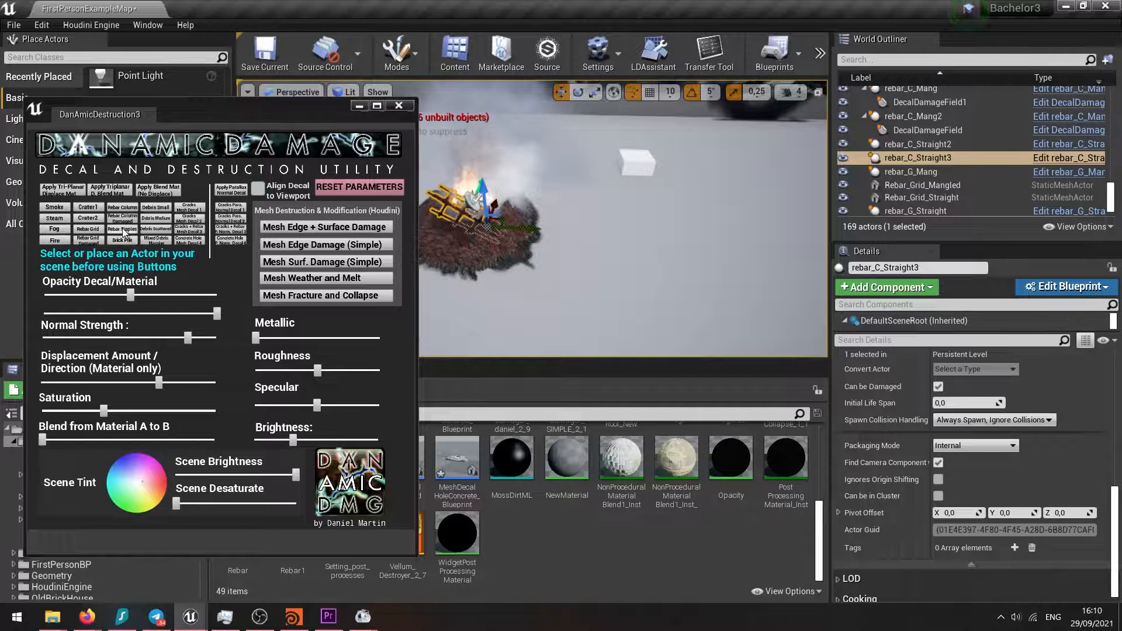
- Place a Rebar Grid in the burning crater next to the tilted rebar column
{"action": "left_click", "coordinate": [102, 231]}
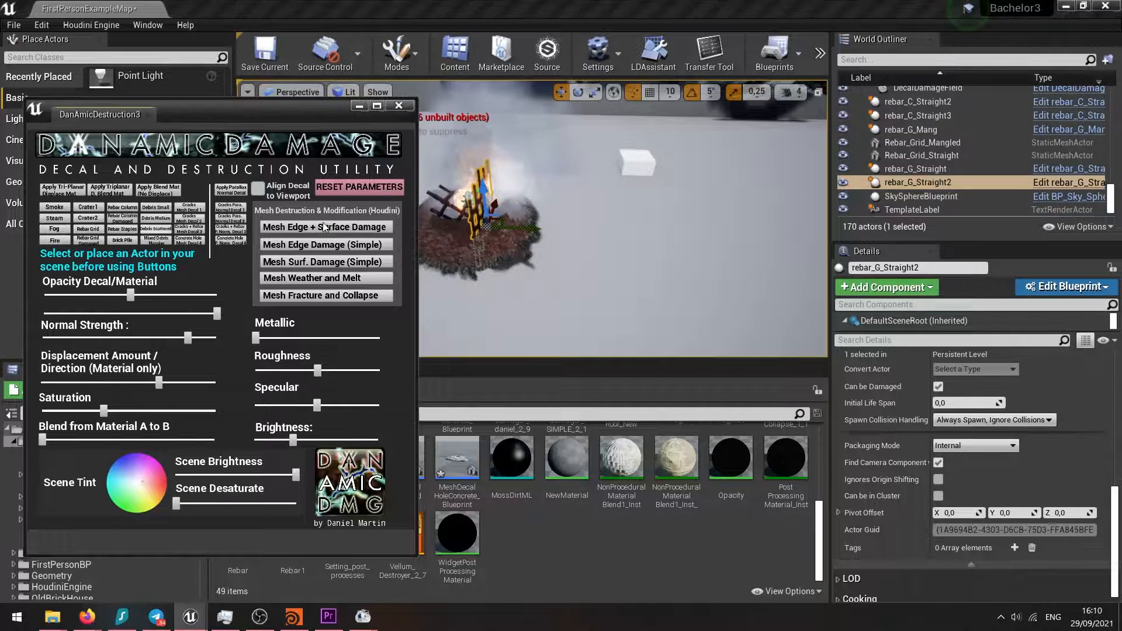
{"action": "right_click_drag", "start_coordinate": [587, 259], "coordinate": [521, 255]}
{"action": "scroll", "coordinate": [655, 229], "scroll_direction": "down", "scroll_amount": 4}
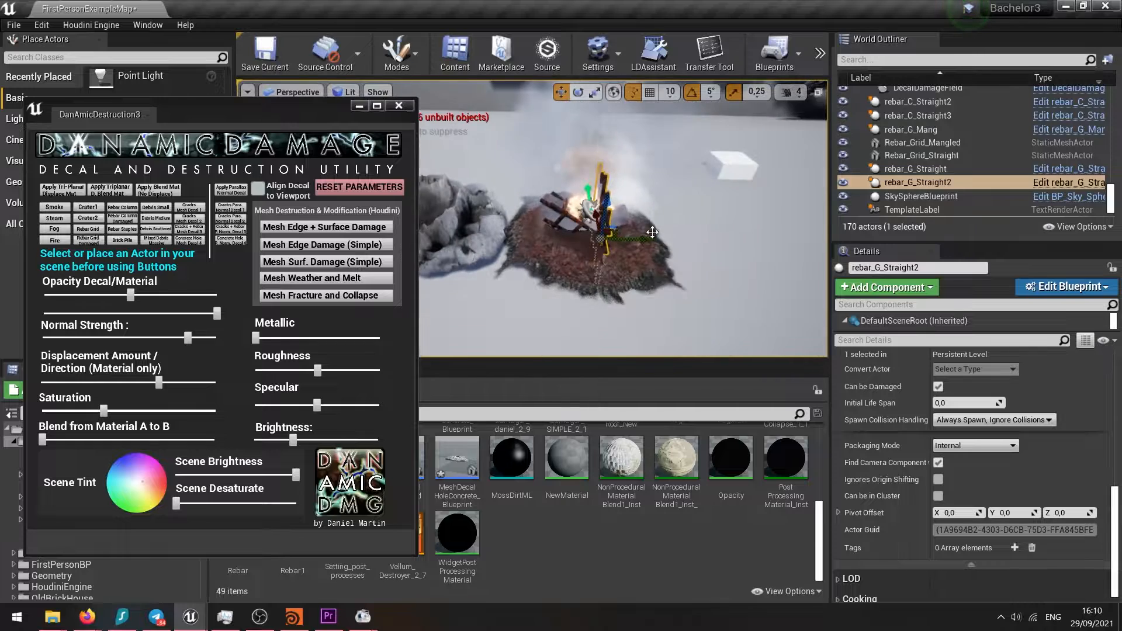
- Rotate the straight Rebar Grid in the burning crater so it leans out over the crater's rim
{"action": "scroll", "coordinate": [654, 229], "scroll_direction": "up", "scroll_amount": 2}
{"action": "key", "text": "e"}
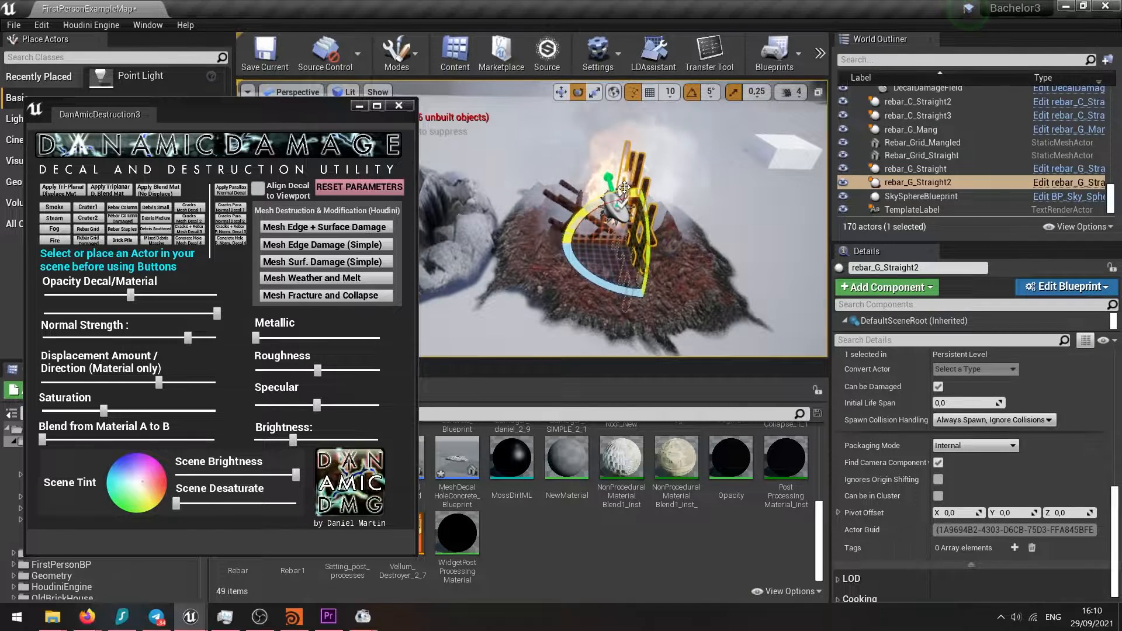
{"action": "left_click_drag", "start_coordinate": [685, 232], "coordinate": [730, 209]}
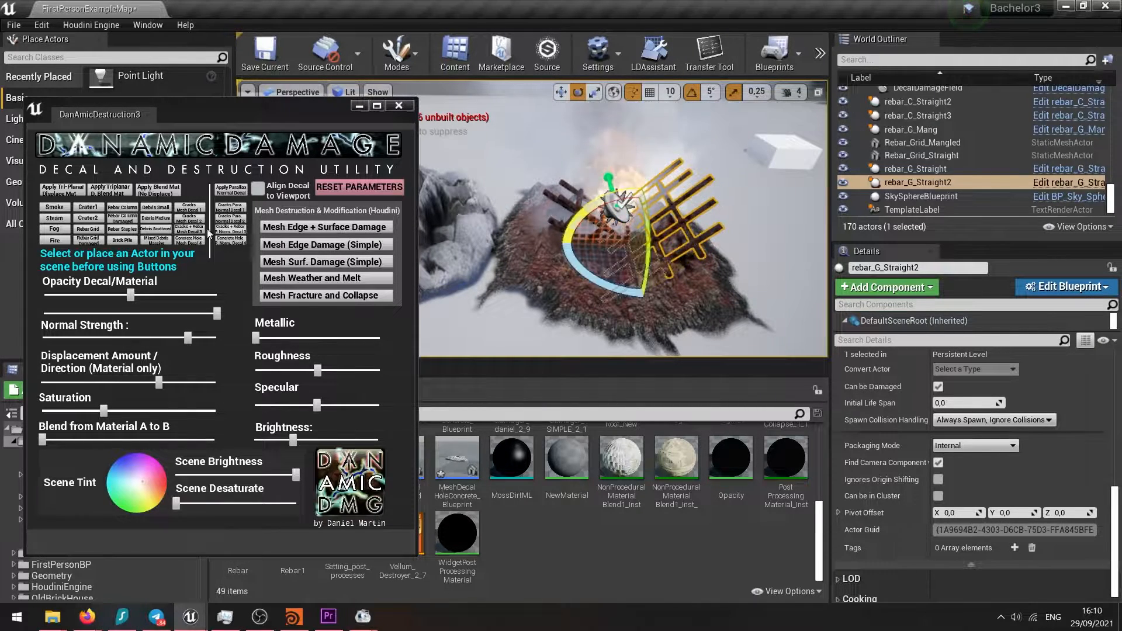
- Place a damaged Rebar Grid in the burning crater, rotate it about the vertical axis, deselect it and inspect the arrangement
{"action": "left_click", "coordinate": [88, 239]}
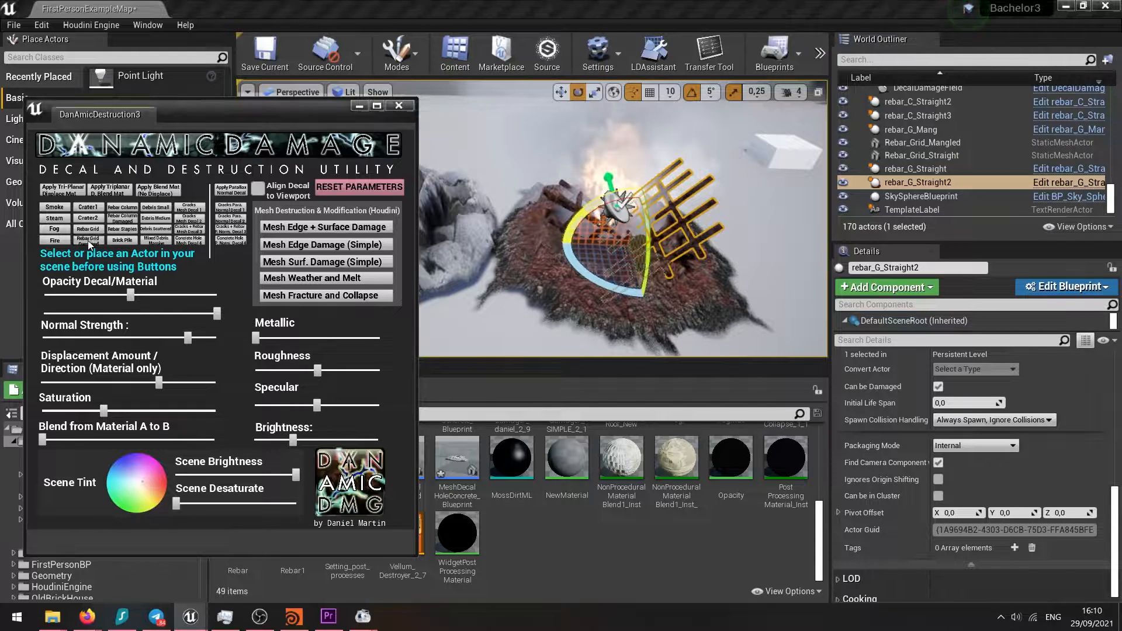
{"action": "left_click_drag", "start_coordinate": [634, 193], "coordinate": [606, 218]}
{"action": "scroll", "coordinate": [541, 273], "scroll_direction": "down", "scroll_amount": 3}
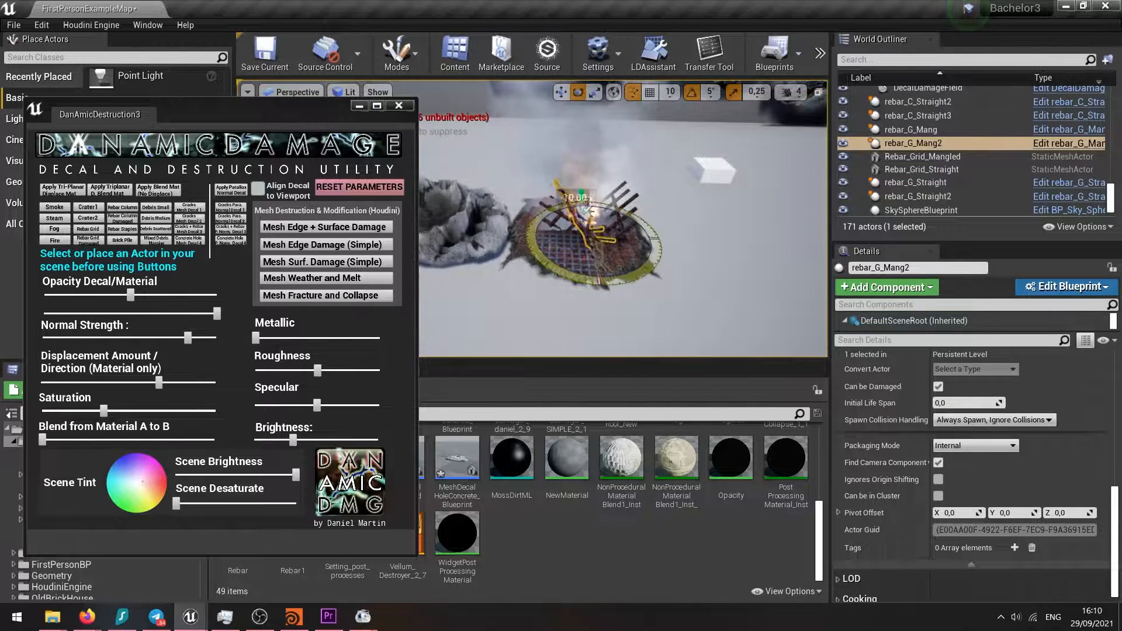
{"action": "right_click_drag", "start_coordinate": [633, 251], "coordinate": [739, 283]}
{"action": "scroll", "coordinate": [633, 251], "scroll_direction": "down", "scroll_amount": 2}
{"action": "scroll", "coordinate": [646, 262], "scroll_direction": "up", "scroll_amount": 1}
{"action": "left_click", "coordinate": [678, 268]}
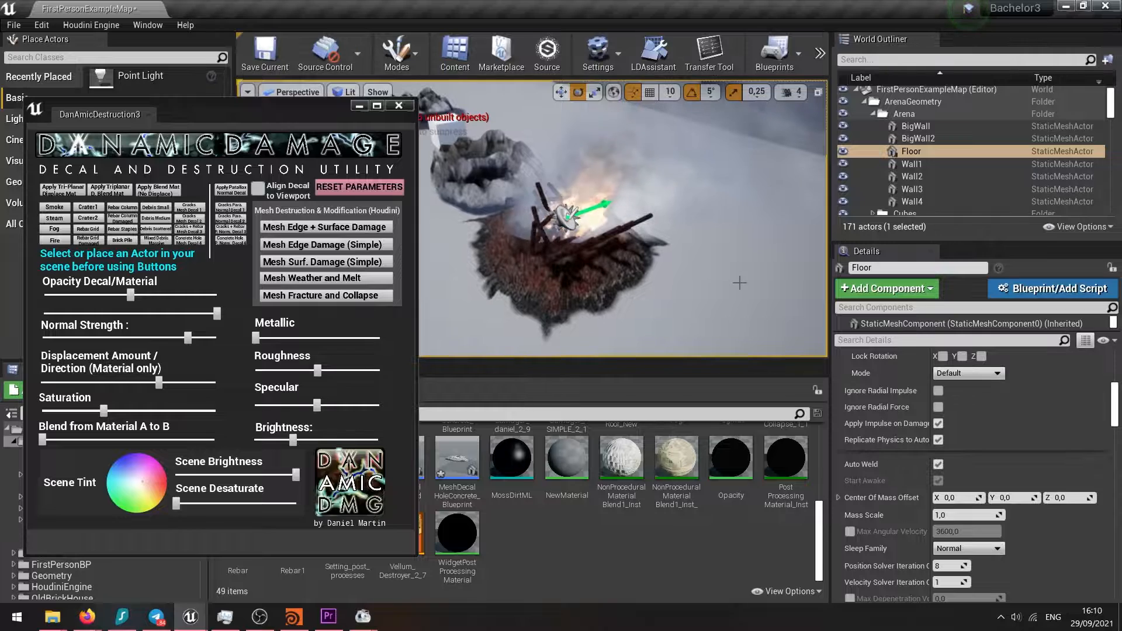
{"action": "right_click_drag", "start_coordinate": [560, 283], "coordinate": [464, 288]}
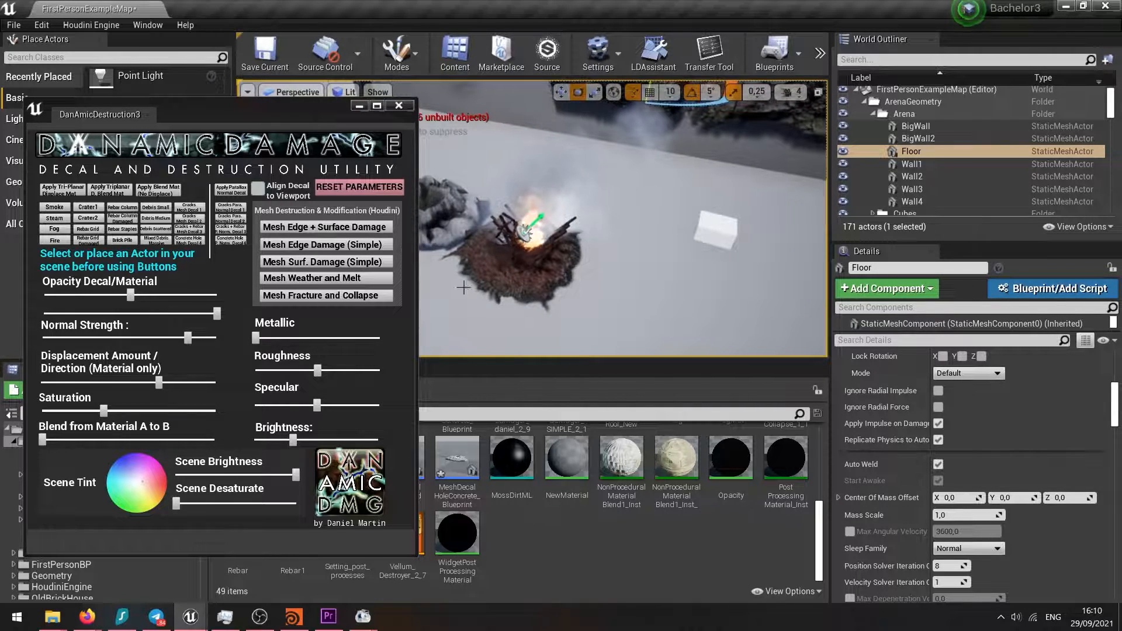
- Reposition the white cube beside the burning crater and place a Brick Pile there, raised slightly
{"action": "left_click", "coordinate": [722, 239]}
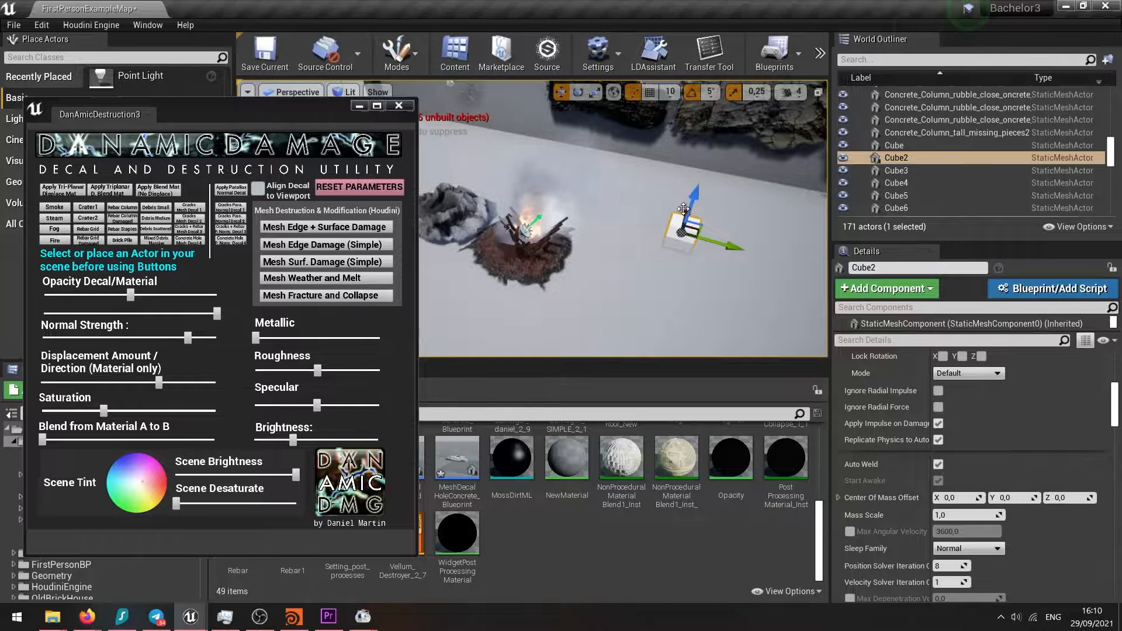
{"action": "left_click_drag", "start_coordinate": [684, 209], "coordinate": [672, 280]}
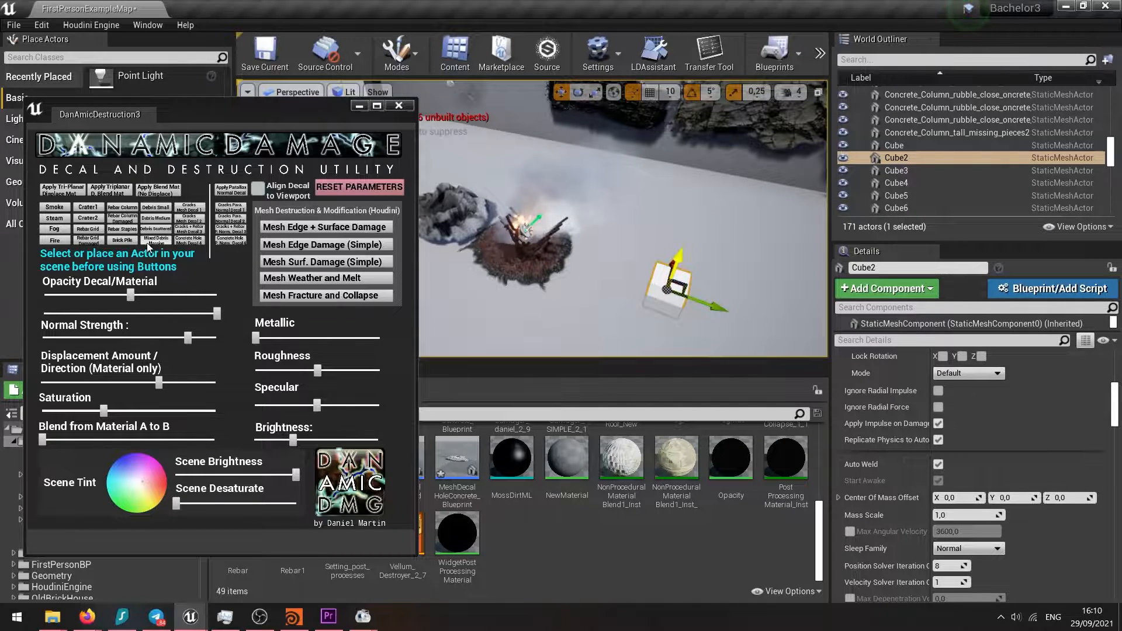
{"action": "left_click", "coordinate": [126, 240]}
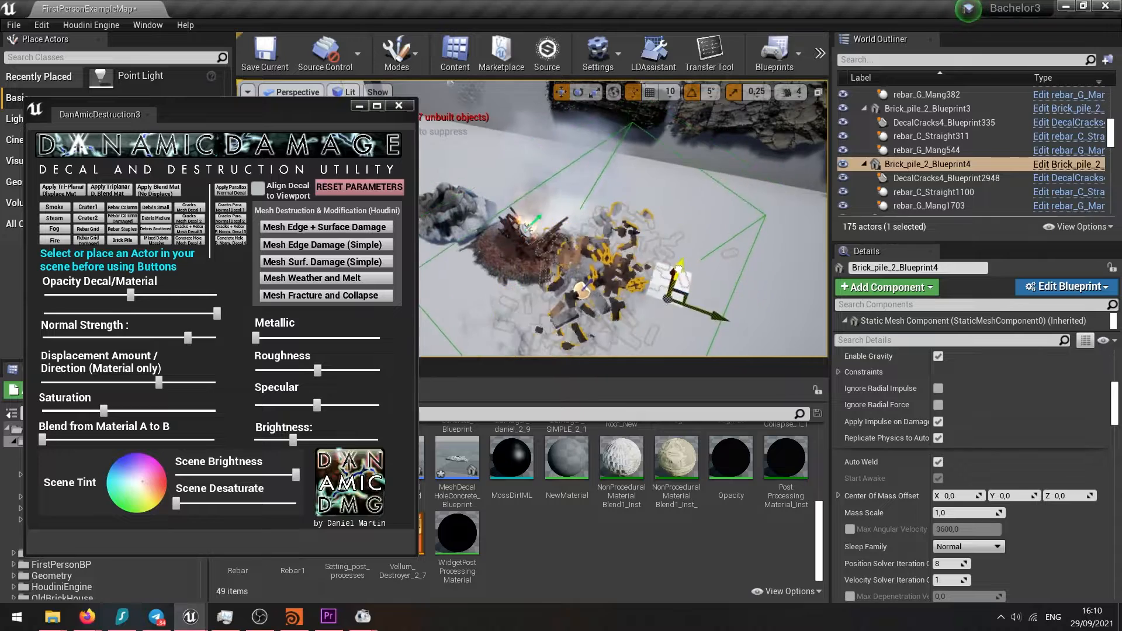
{"action": "left_click_drag", "start_coordinate": [679, 269], "coordinate": [680, 260]}
{"action": "mouse_move", "coordinate": [574, 215]}
{"action": "right_mouse_down"}
{"action": "mouse_move", "coordinate": [597, 233]}
{"action": "mouse_move", "coordinate": [544, 241]}
{"action": "mouse_move", "coordinate": [527, 229]}
{"action": "mouse_move", "coordinate": [562, 222]}
{"action": "right_mouse_up"}
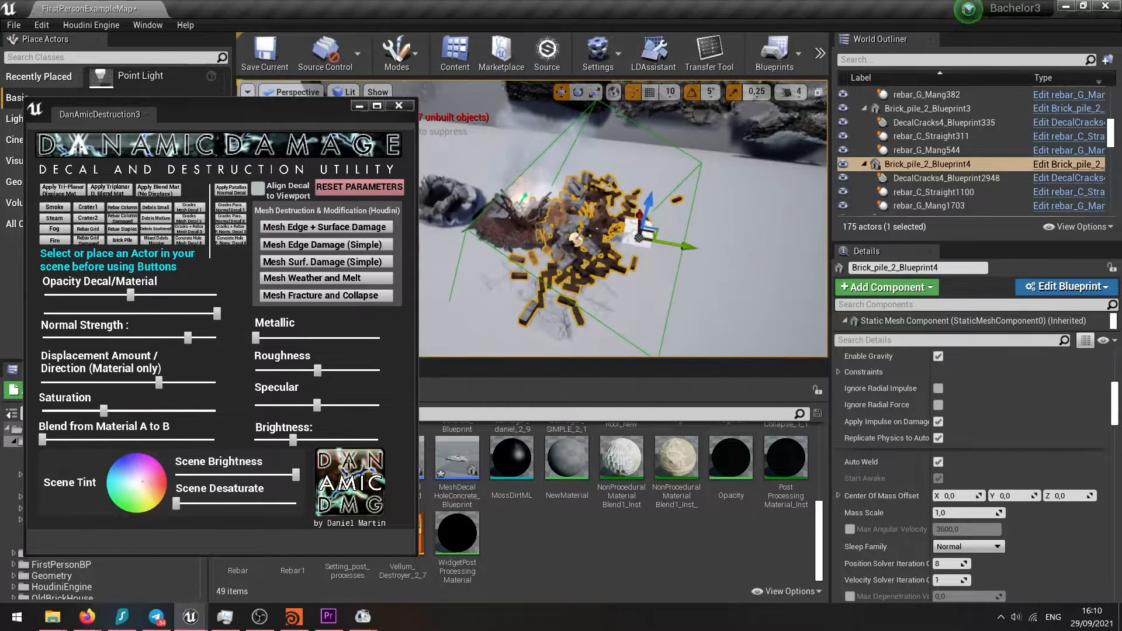
- Place a large brick debris pile on the floor beyond the brick pile and stretch it along Y
{"action": "left_click", "coordinate": [166, 218]}
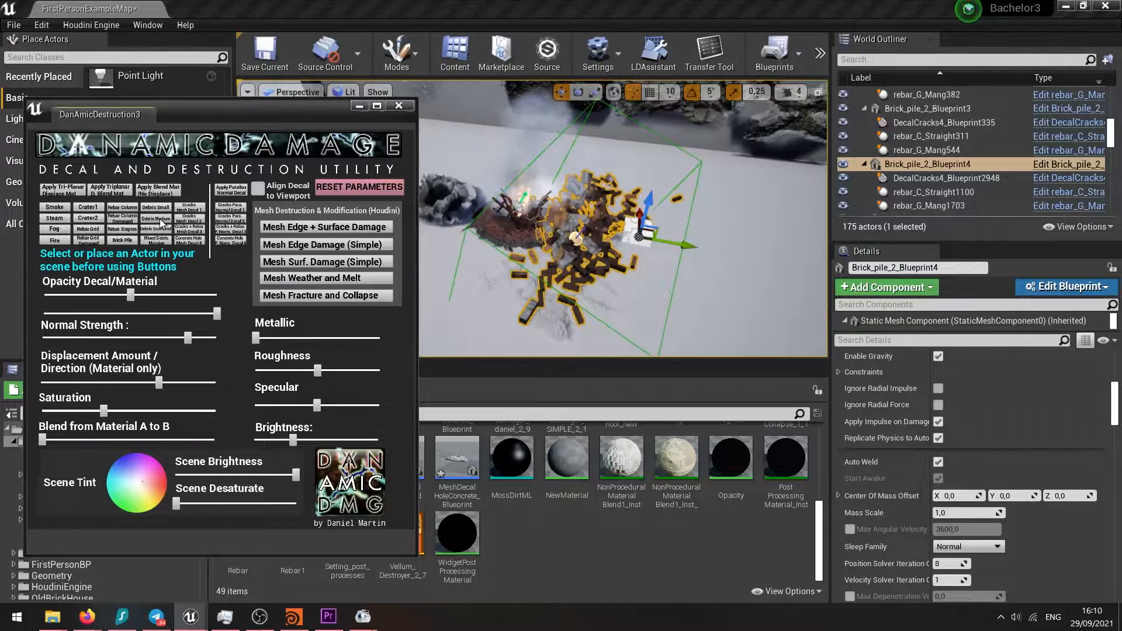
{"action": "key", "text": "f"}
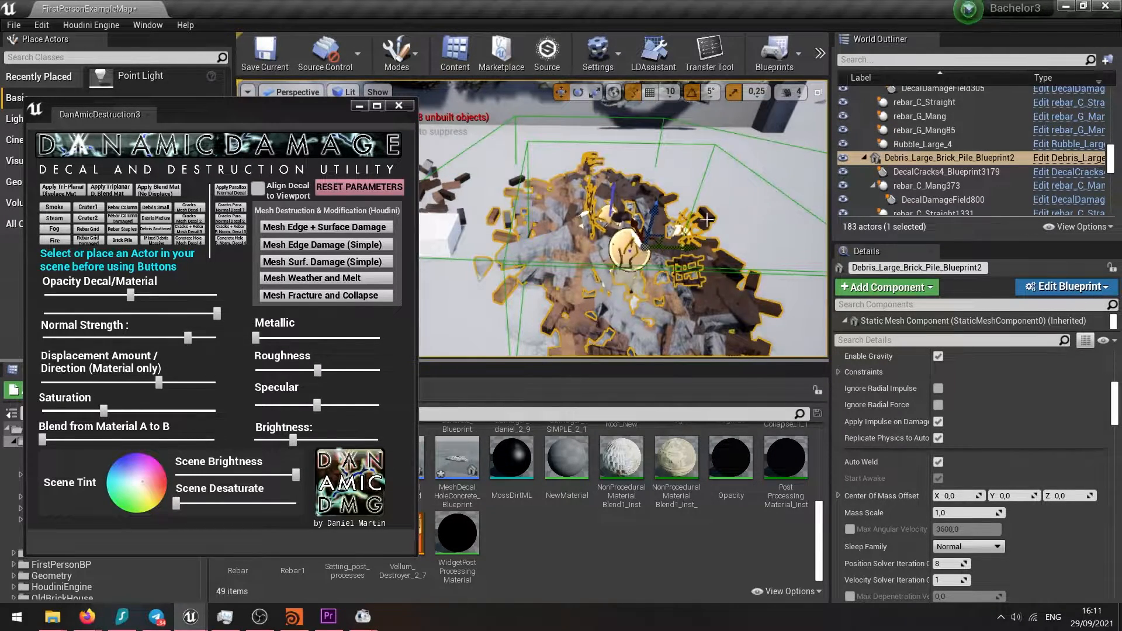
{"action": "scroll", "coordinate": [708, 219], "scroll_direction": "down", "scroll_amount": 3}
{"action": "key", "text": "r"}
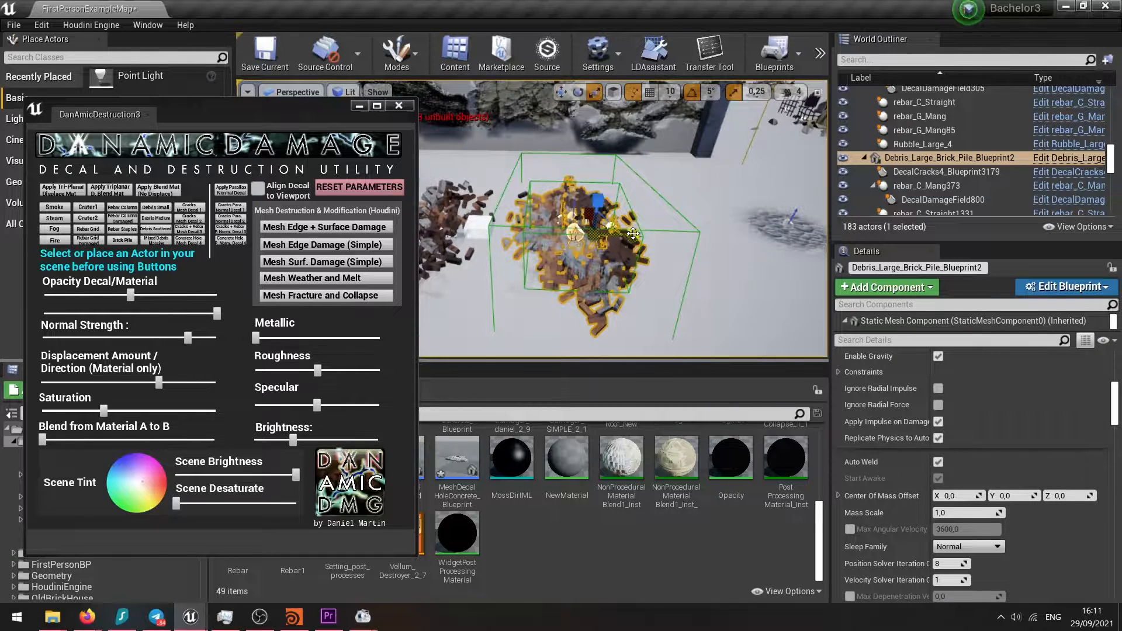
{"action": "left_click_drag", "start_coordinate": [633, 234], "coordinate": [655, 245]}
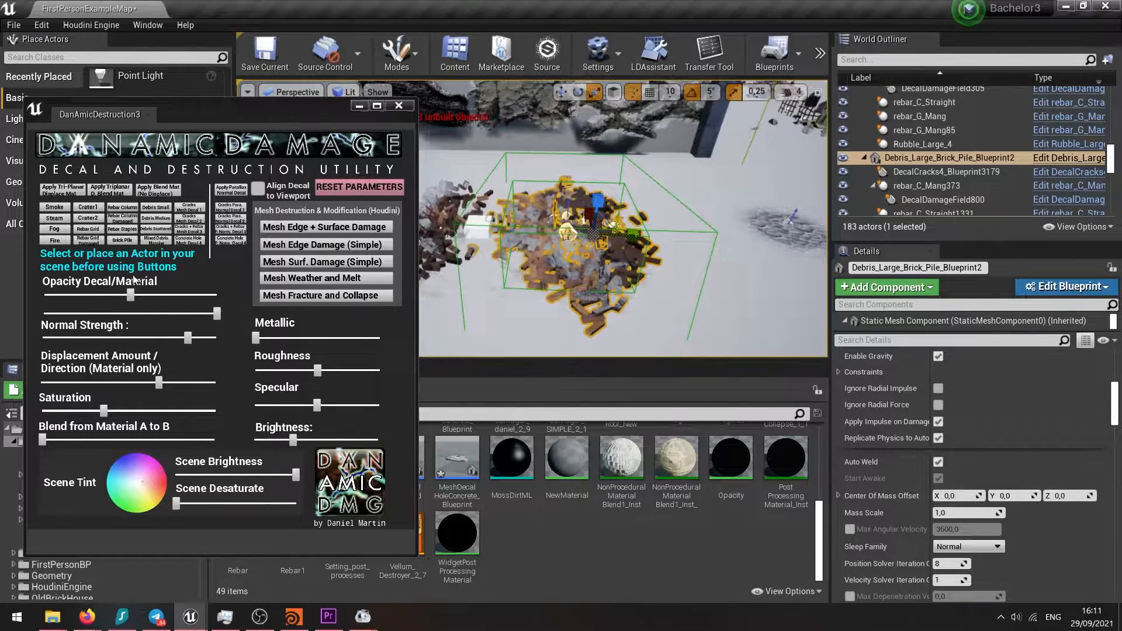
- Select the white cube between the two grey craters and place another large brick debris pile on it
{"action": "right_click_drag", "start_coordinate": [609, 277], "coordinate": [595, 248]}
{"action": "left_click", "coordinate": [595, 248]}
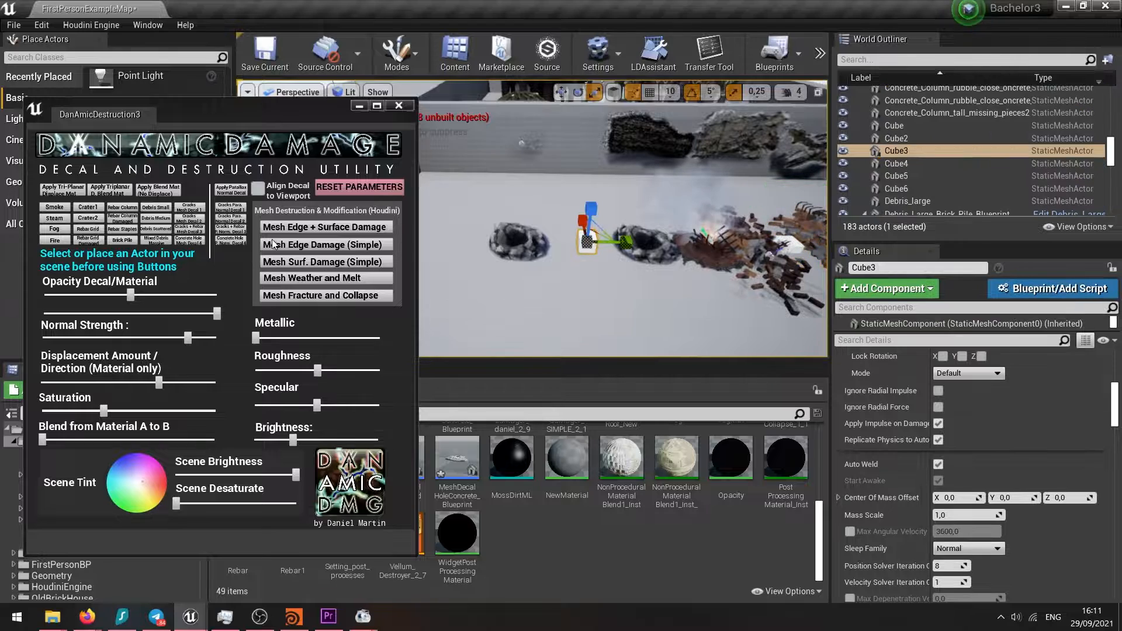
{"action": "left_click", "coordinate": [159, 241]}
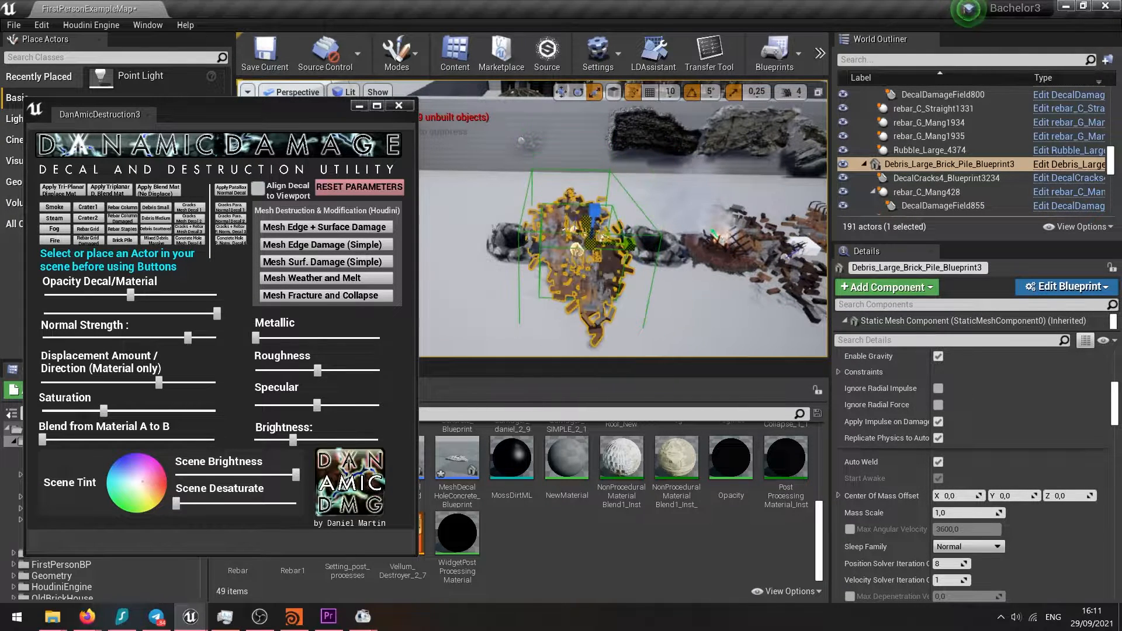
- Scale the new brick debris pile to 0,75 on all three axes
{"action": "left_click_drag", "start_coordinate": [591, 209], "coordinate": [590, 183]}
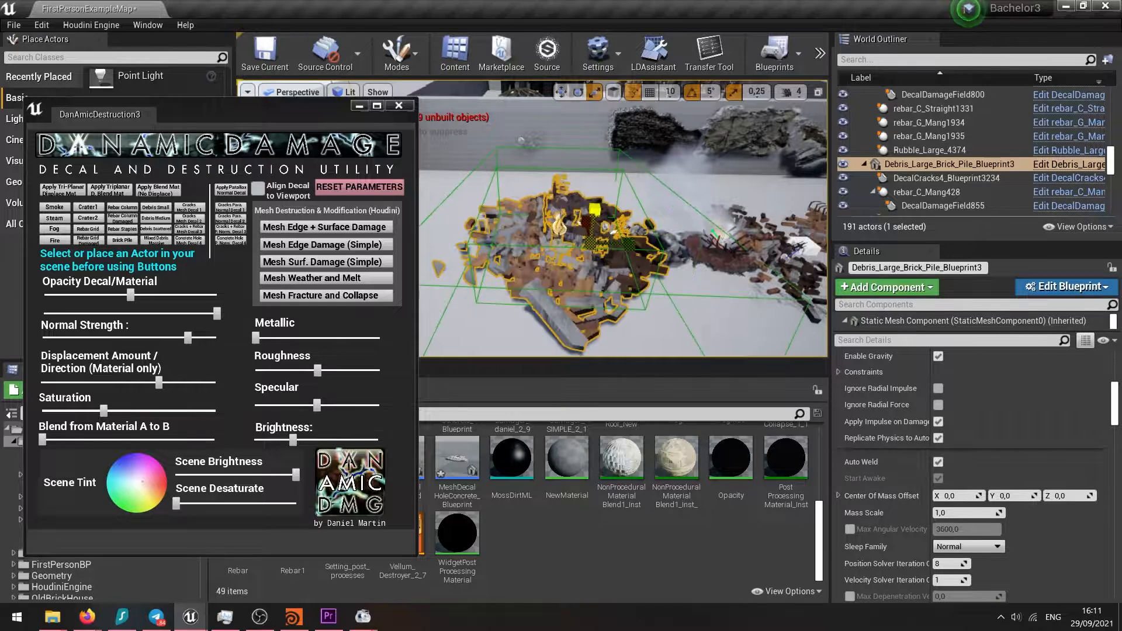
{"action": "right_click_drag", "start_coordinate": [590, 183], "coordinate": [661, 204]}
{"action": "scroll", "coordinate": [1062, 453], "scroll_direction": "up", "scroll_amount": 6}
{"action": "scroll", "coordinate": [1061, 452], "scroll_direction": "up", "scroll_amount": 5}
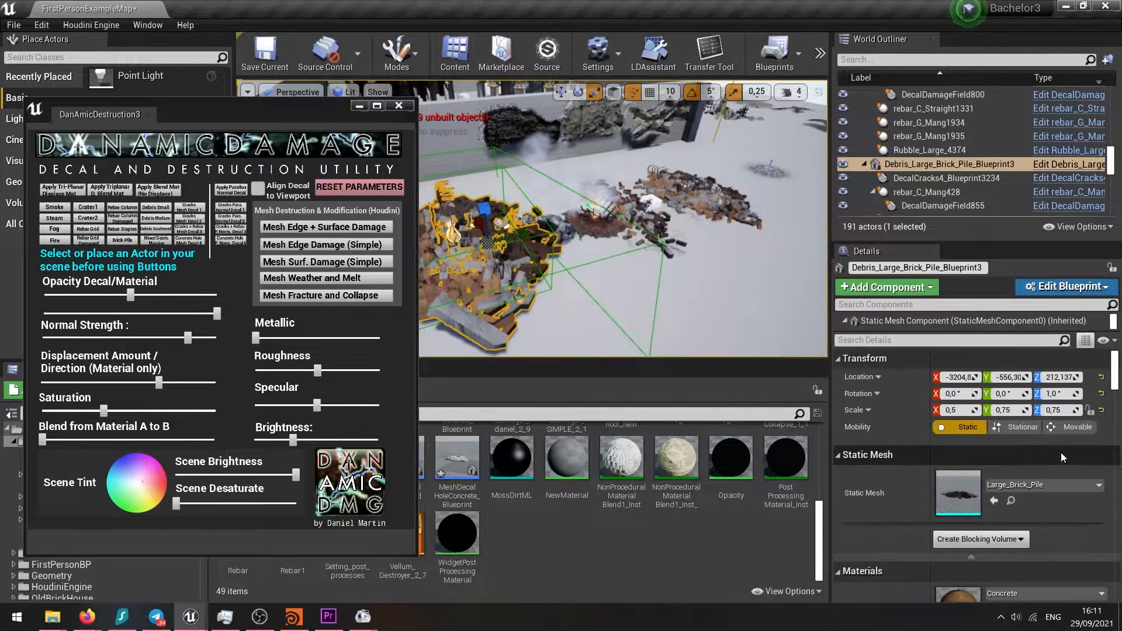
{"action": "type", "text": "0,75"}
{"action": "key", "text": "Return"}
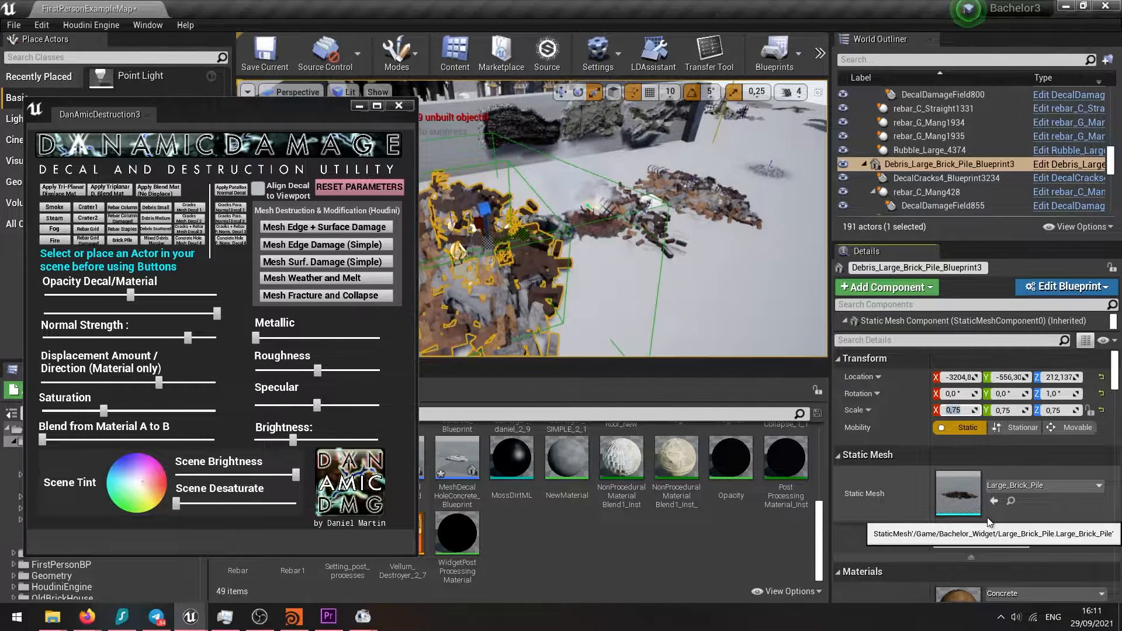
- Lower the scaled debris pile to a height of about 163 and slide it along Y over the burning crater
{"action": "mouse_move", "coordinate": [673, 234]}
{"action": "right_mouse_down"}
{"action": "mouse_move", "coordinate": [719, 252]}
{"action": "mouse_move", "coordinate": [661, 245]}
{"action": "right_mouse_up"}
{"action": "right_click_drag", "start_coordinate": [625, 150], "coordinate": [648, 138]}
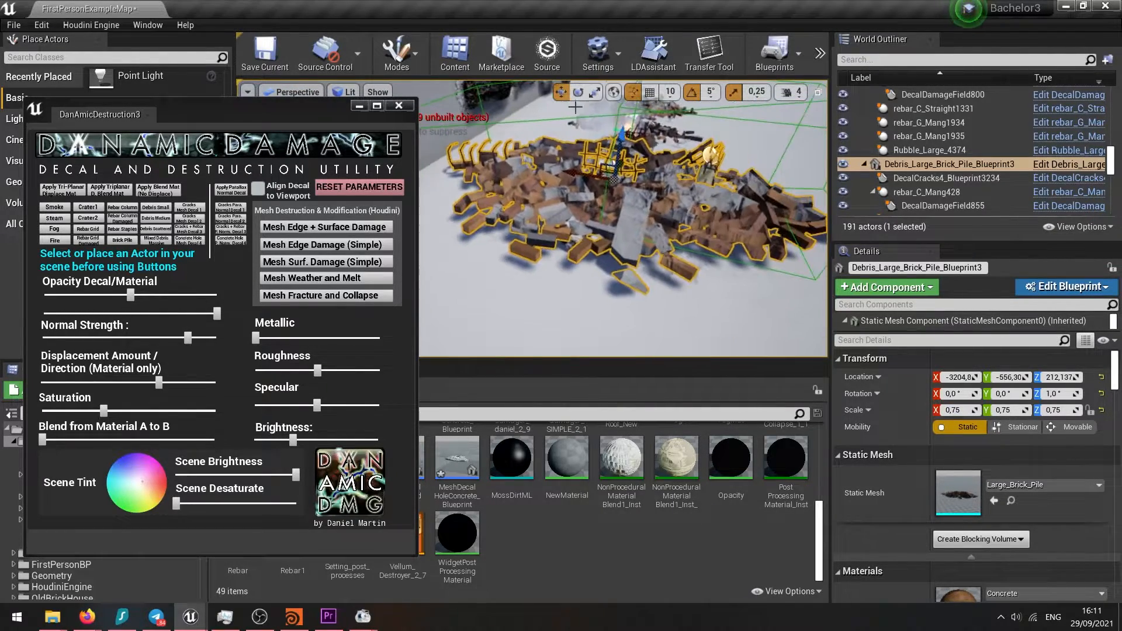
{"action": "left_click_drag", "start_coordinate": [618, 133], "coordinate": [610, 149]}
{"action": "right_click_drag", "start_coordinate": [654, 228], "coordinate": [696, 231]}
{"action": "right_click_drag", "start_coordinate": [522, 189], "coordinate": [549, 189]}
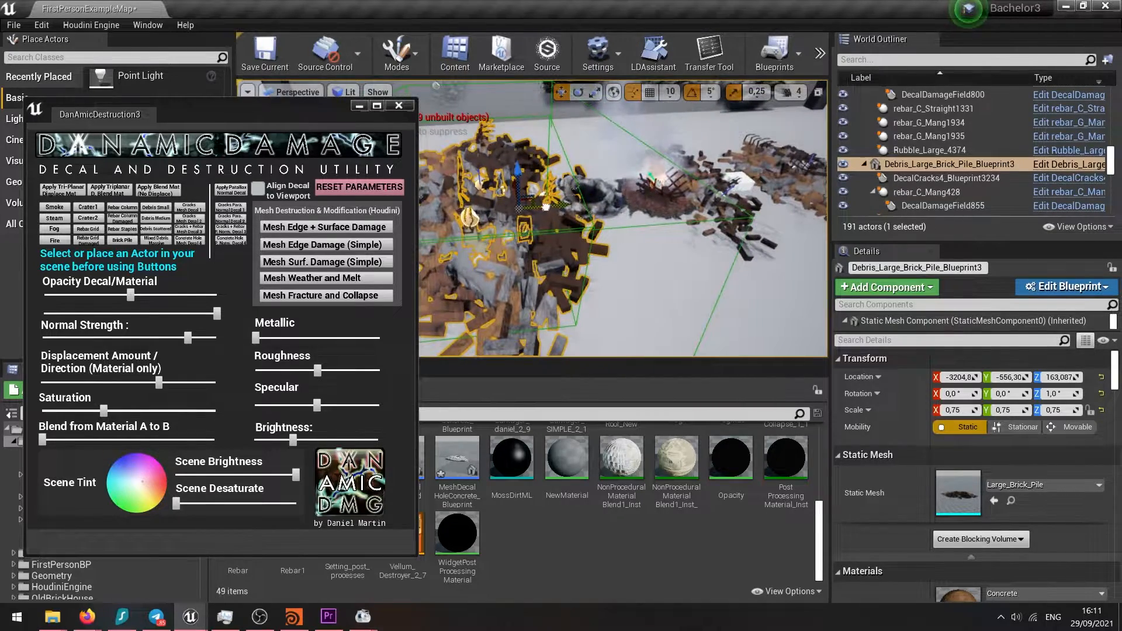
{"action": "left_click_drag", "start_coordinate": [545, 207], "coordinate": [680, 202]}
{"action": "left_click", "coordinate": [542, 230]}
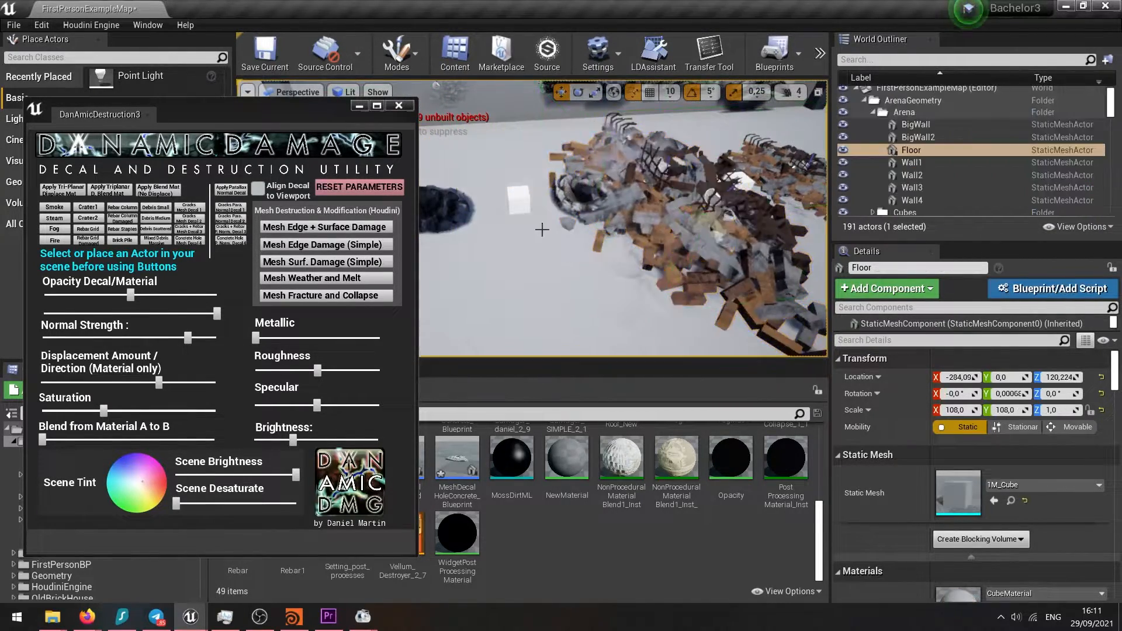
- Reselect the debris pile over the burning crater and sink it further to a height of about 78
{"action": "right_click_drag", "start_coordinate": [567, 215], "coordinate": [614, 224]}
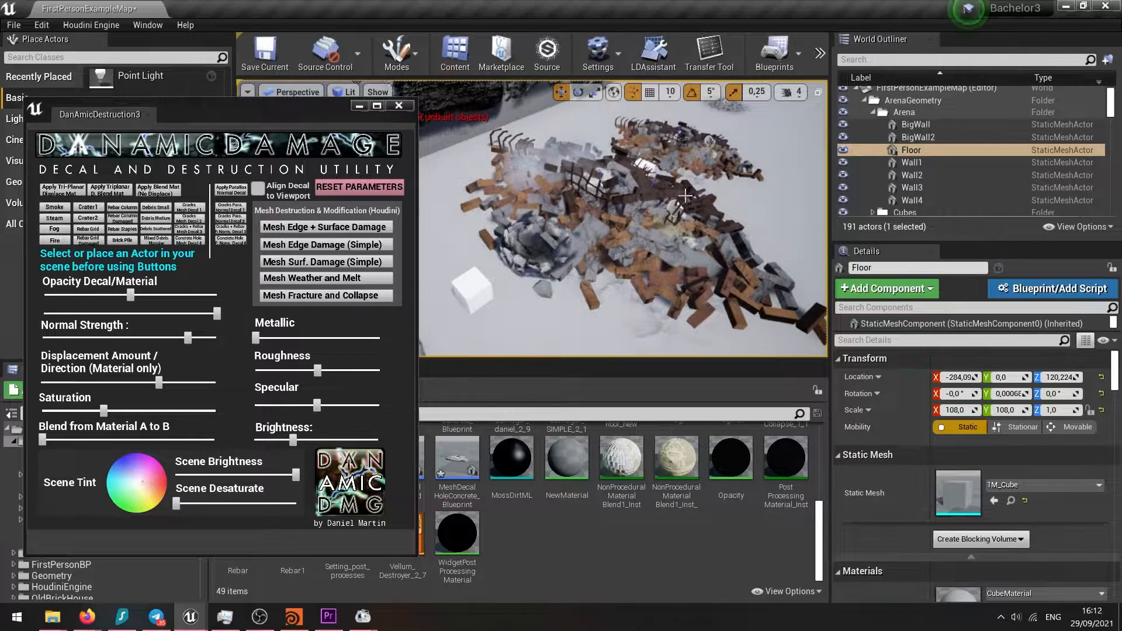
{"action": "left_click", "coordinate": [650, 196]}
{"action": "left_click_drag", "start_coordinate": [624, 161], "coordinate": [626, 175]}
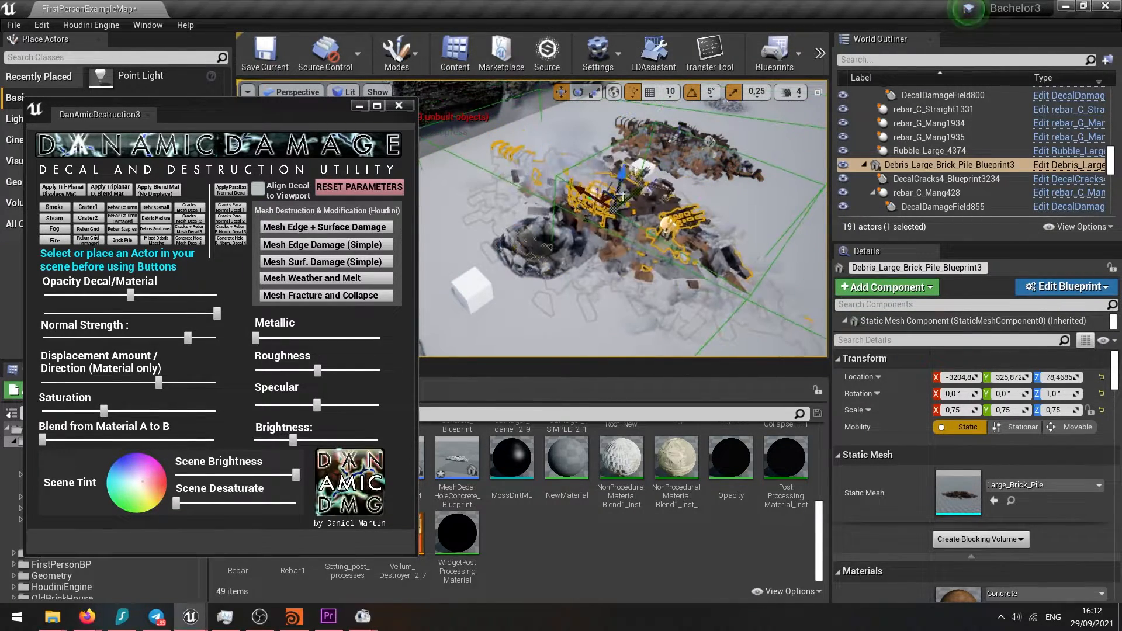
{"action": "right_click_drag", "start_coordinate": [610, 274], "coordinate": [611, 292]}
{"action": "left_click", "coordinate": [610, 292]}
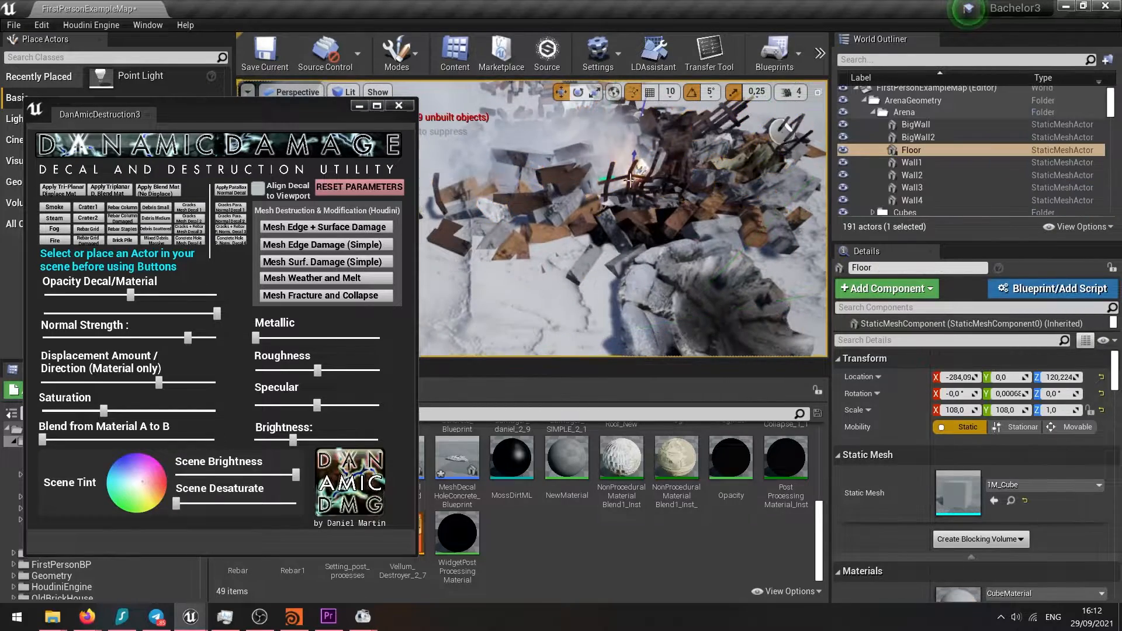
- Select the grey crater next to the debris pile and tilt it -20° about X
{"action": "left_click", "coordinate": [678, 291]}
{"action": "left_click_drag", "start_coordinate": [679, 291], "coordinate": [540, 188]}
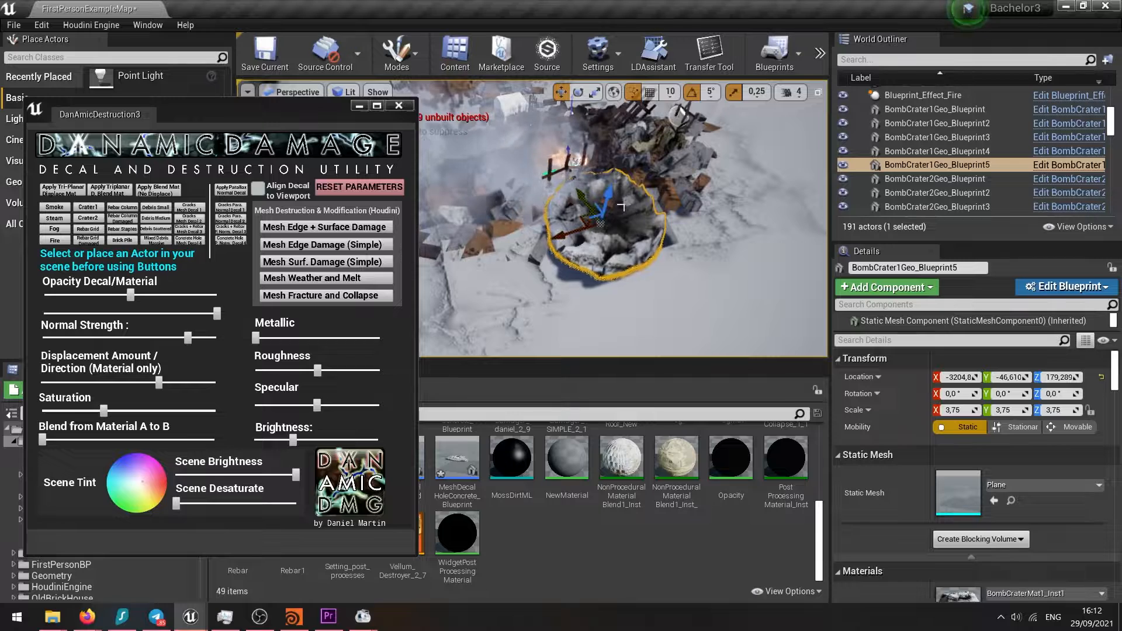
{"action": "scroll", "coordinate": [621, 207], "scroll_direction": "down", "scroll_amount": 2}
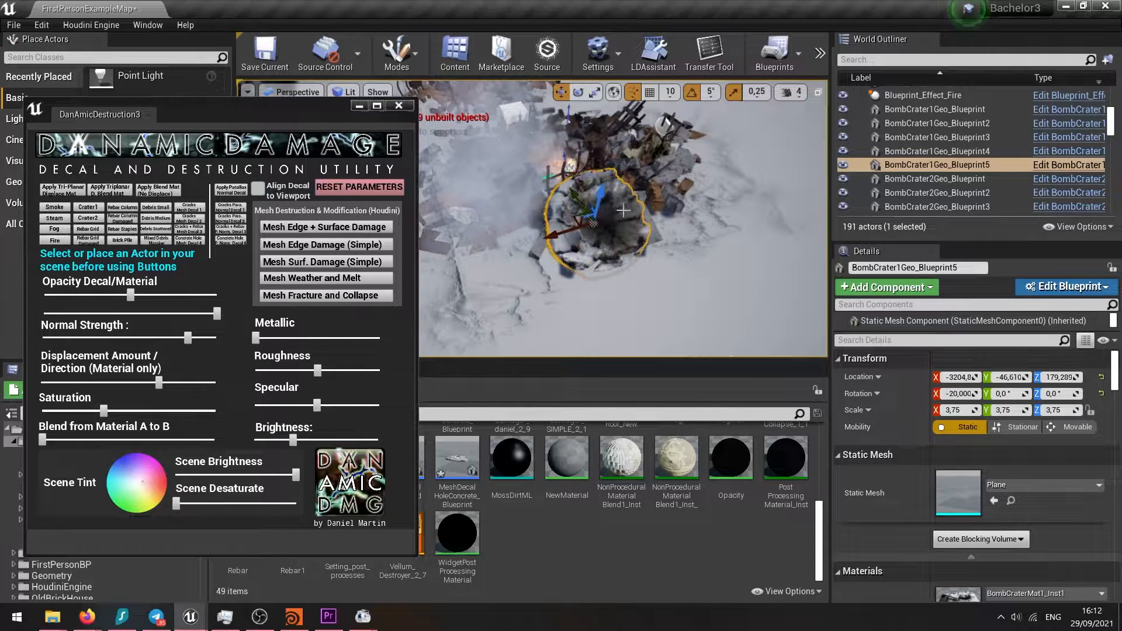
{"action": "left_click_drag", "start_coordinate": [561, 189], "coordinate": [560, 188]}
{"action": "scroll", "coordinate": [573, 205], "scroll_direction": "down", "scroll_amount": 4}
- Move the white cube beside the tilted crater, to about Y -252 and Z 342
{"action": "left_click", "coordinate": [648, 328]}
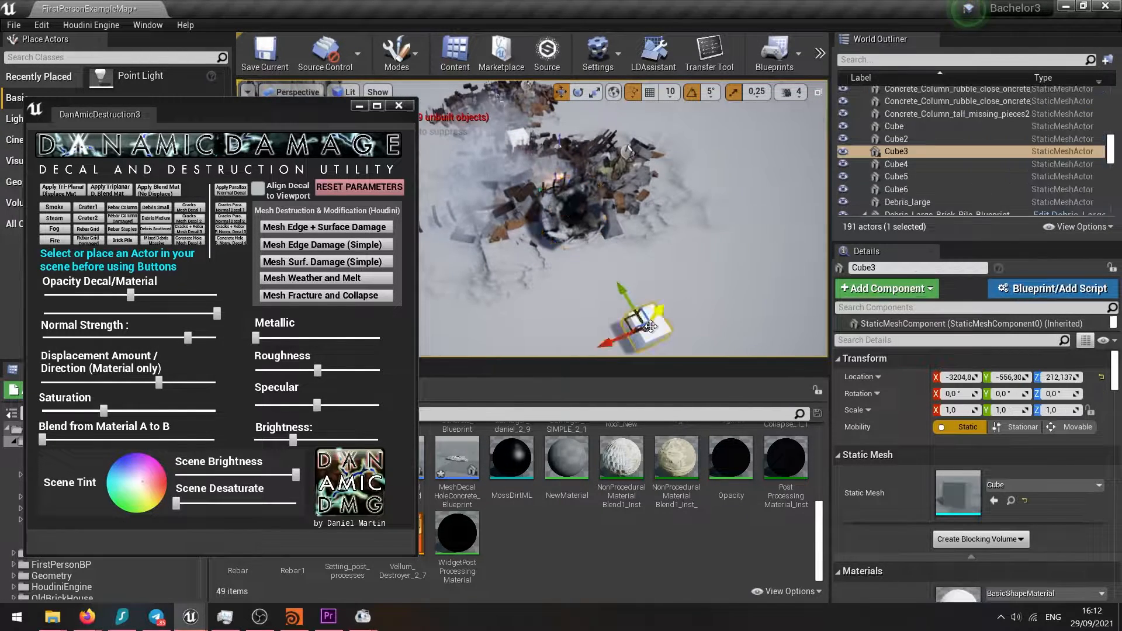
{"action": "scroll", "coordinate": [651, 328], "scroll_direction": "up", "scroll_amount": 4}
{"action": "left_click_drag", "start_coordinate": [671, 341], "coordinate": [607, 236]}
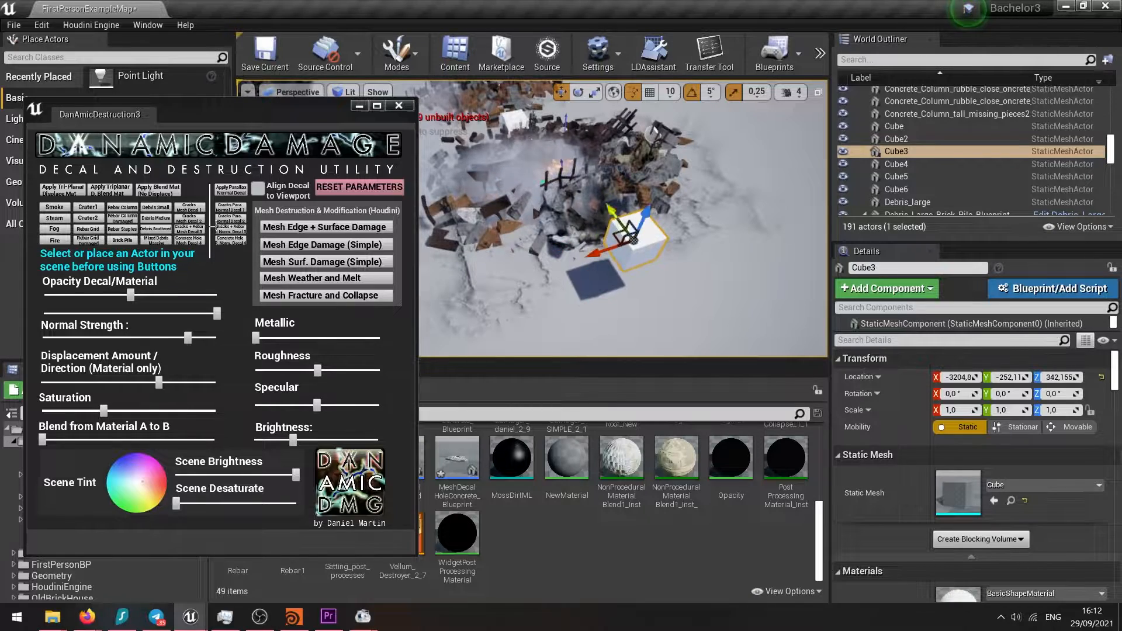
- Apply the Tri-Planar Displace material to the cube and inspect its surface up close
{"action": "left_click", "coordinate": [66, 190]}
{"action": "scroll", "coordinate": [711, 261], "scroll_direction": "up", "scroll_amount": 5}
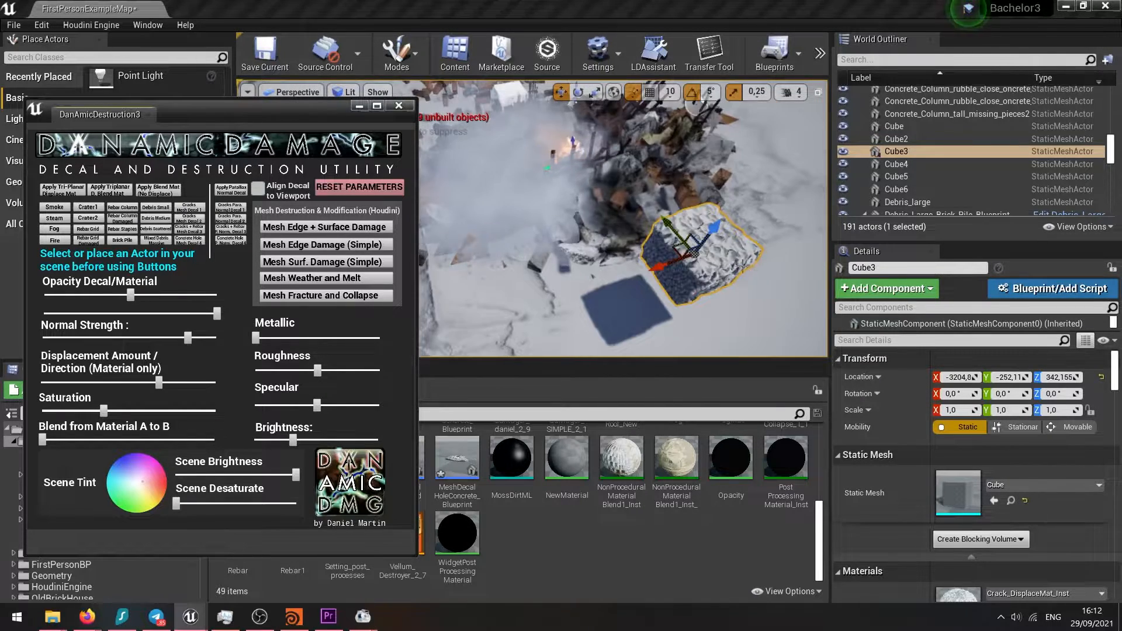
{"action": "mouse_move", "coordinate": [710, 260]}
{"action": "right_mouse_down"}
{"action": "mouse_move", "coordinate": [754, 256]}
{"action": "mouse_move", "coordinate": [737, 237]}
{"action": "mouse_move", "coordinate": [713, 242]}
{"action": "right_mouse_up"}
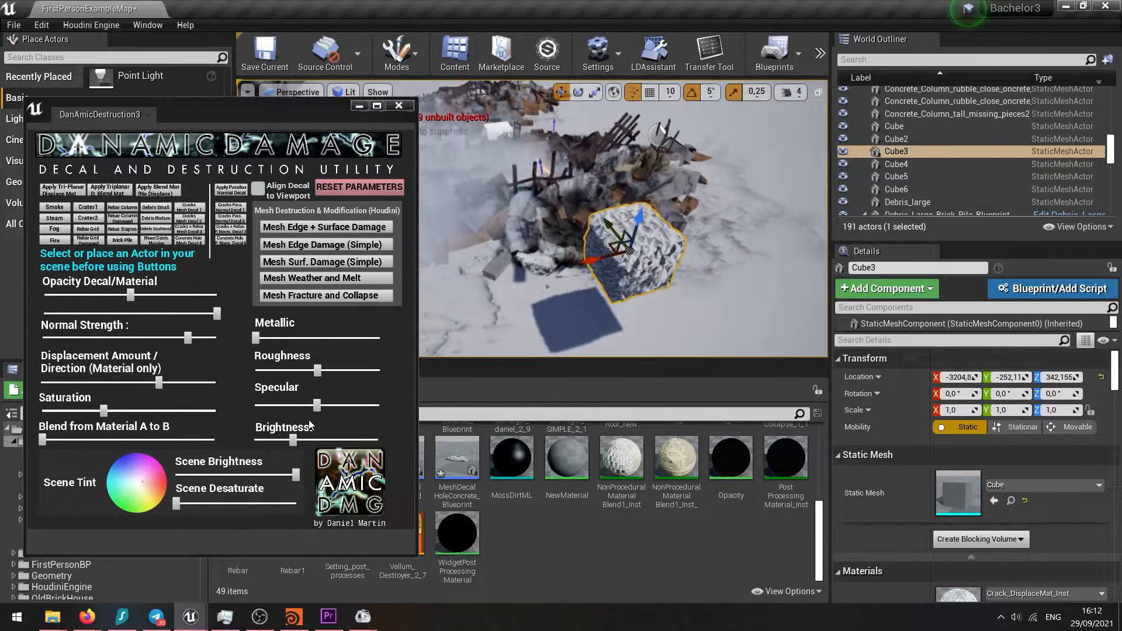
- Lower the cube material's Brightness, raise its Roughness and set Normal Strength to the maximum
{"action": "left_click", "coordinate": [279, 441]}
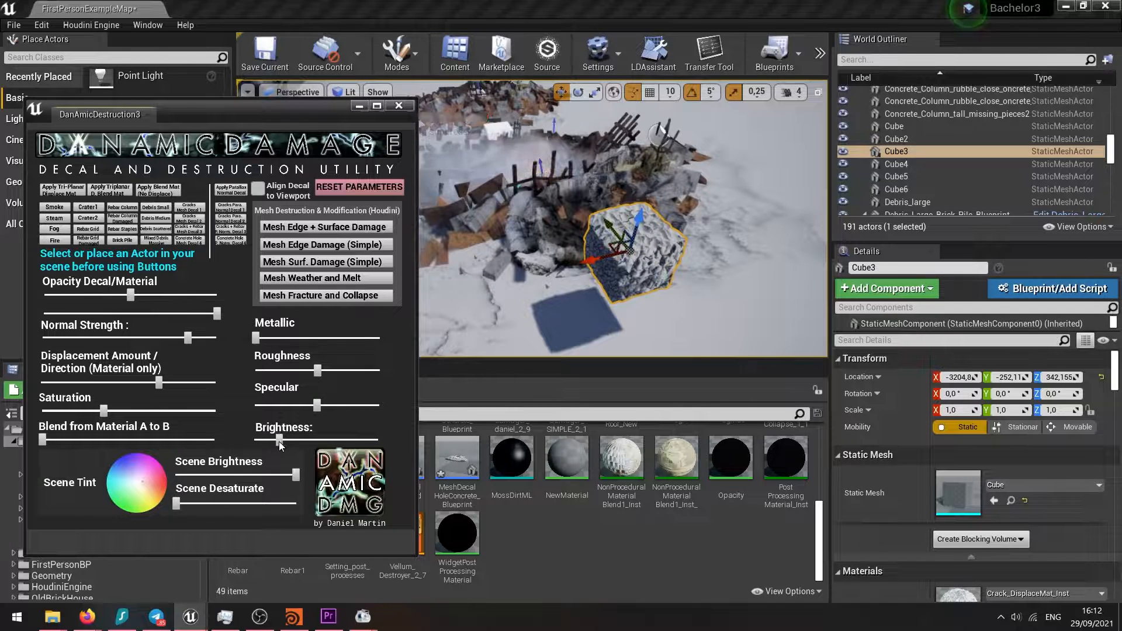
{"action": "mouse_move", "coordinate": [362, 377]}
{"action": "left_mouse_down"}
{"action": "mouse_move", "coordinate": [216, 387]}
{"action": "mouse_move", "coordinate": [343, 375]}
{"action": "left_mouse_up"}
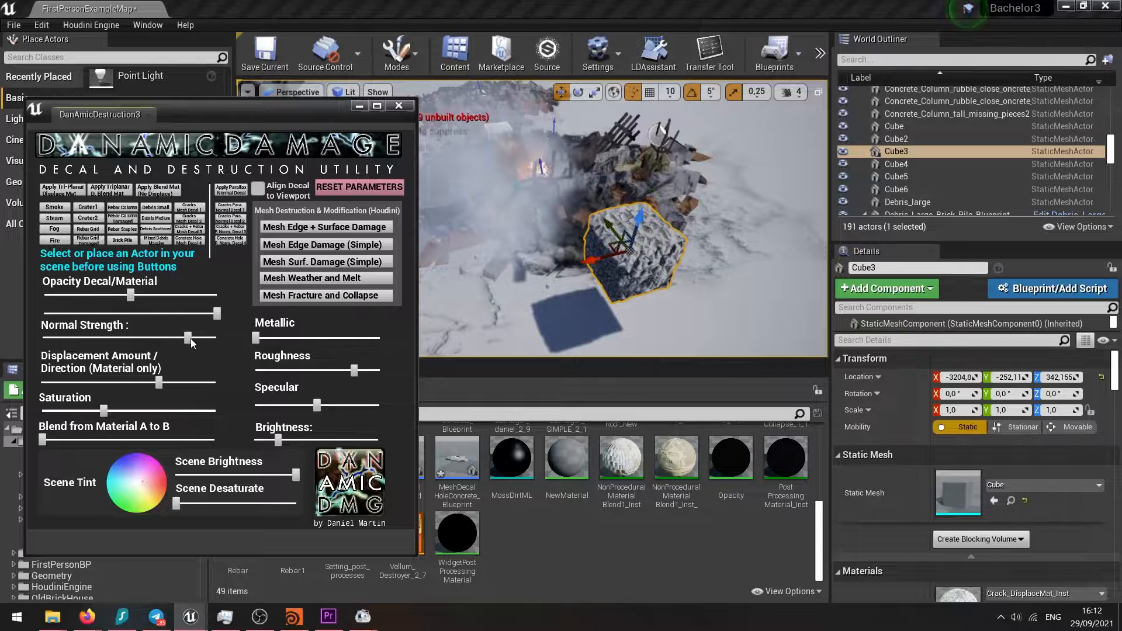
{"action": "mouse_move", "coordinate": [168, 384]}
{"action": "left_mouse_down"}
{"action": "mouse_move", "coordinate": [201, 383]}
{"action": "mouse_move", "coordinate": [179, 391]}
{"action": "left_mouse_up"}
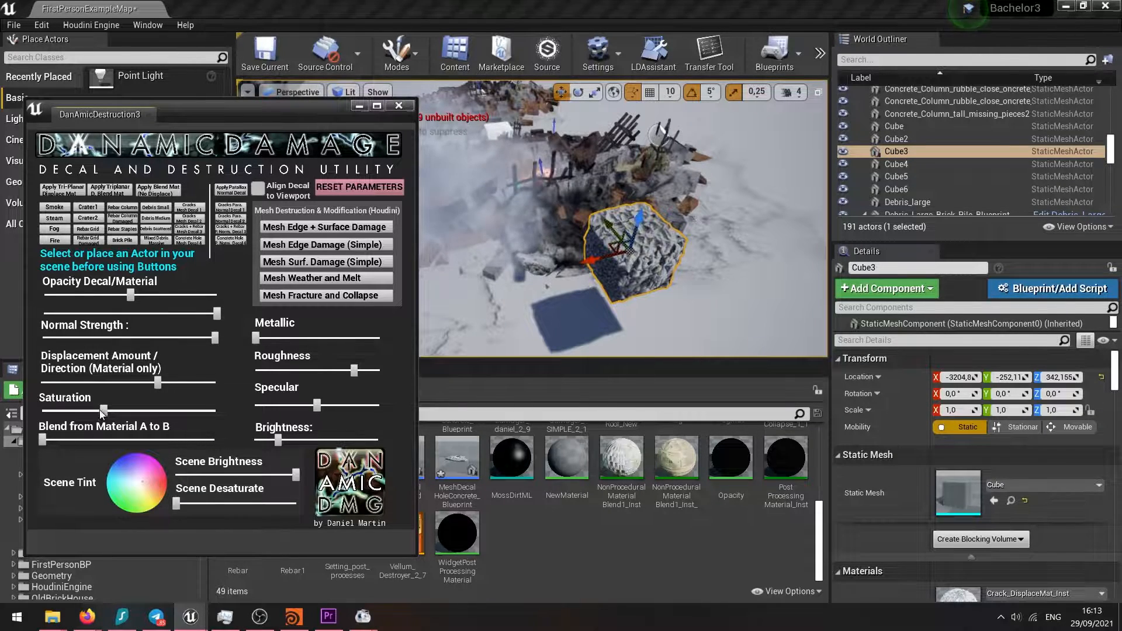
- Move the displaced cube into the crater at the debris pile, to about Y -39 and Z 206
{"action": "left_click_drag", "start_coordinate": [596, 236], "coordinate": [515, 157]}
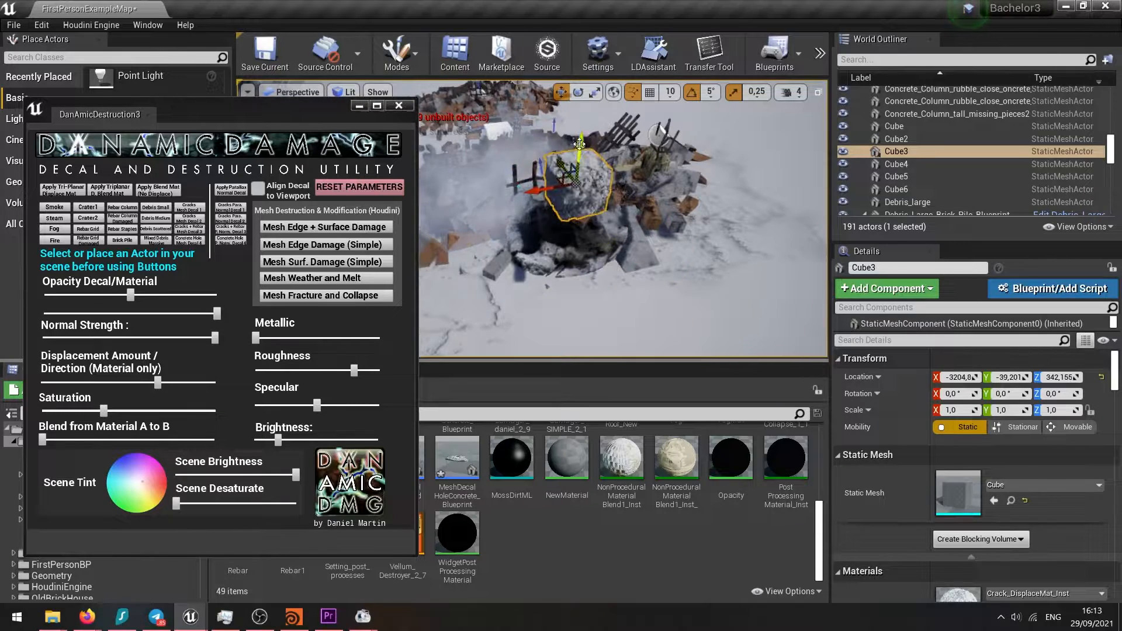
{"action": "mouse_move", "coordinate": [632, 253]}
{"action": "right_mouse_down"}
{"action": "mouse_move", "coordinate": [629, 285]}
{"action": "mouse_move", "coordinate": [632, 254]}
{"action": "right_mouse_up"}
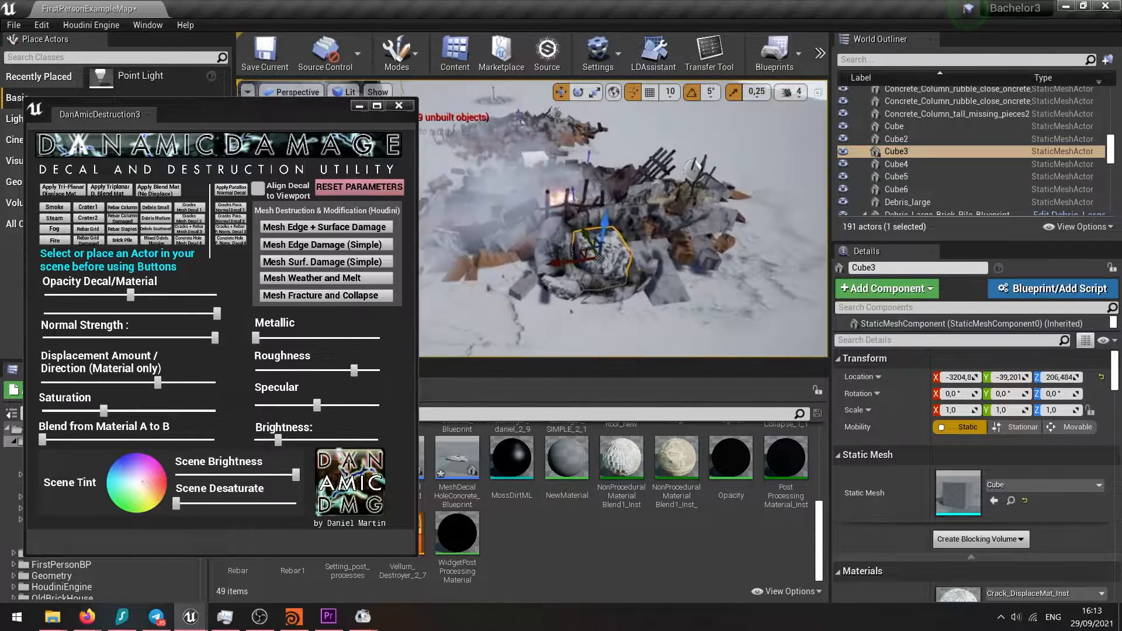
{"action": "scroll", "coordinate": [631, 253], "scroll_direction": "up", "scroll_amount": 5}
{"action": "scroll", "coordinate": [631, 253], "scroll_direction": "down", "scroll_amount": 6}
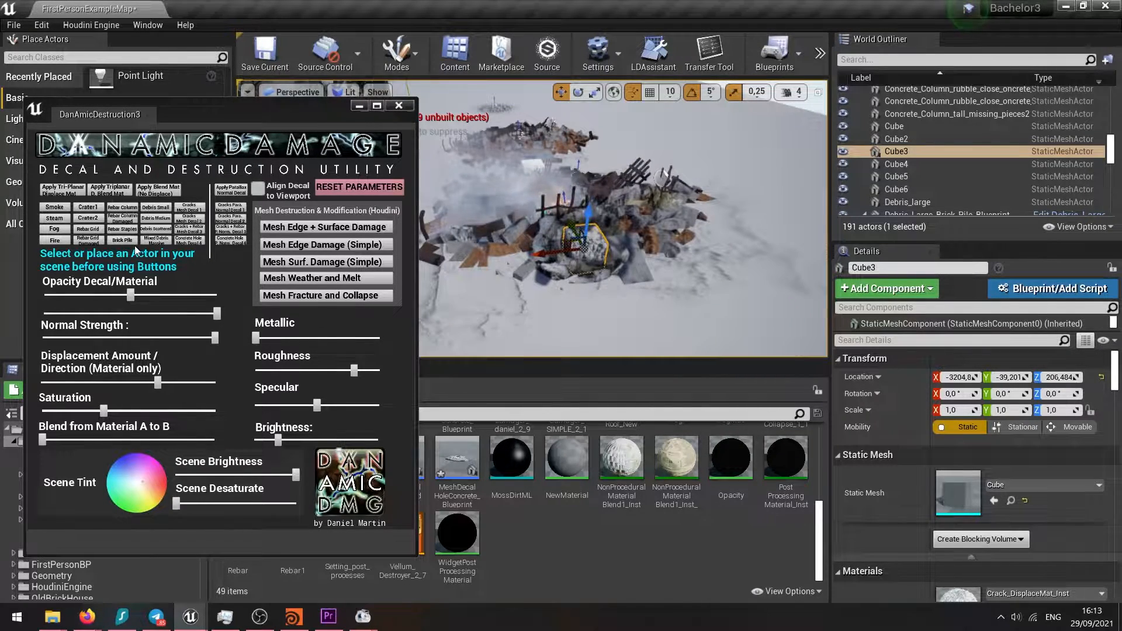
- Add a damaged rebar column and move it to the side of the debris pile, at about X -3500 and Z 221
{"action": "left_click", "coordinate": [129, 230]}
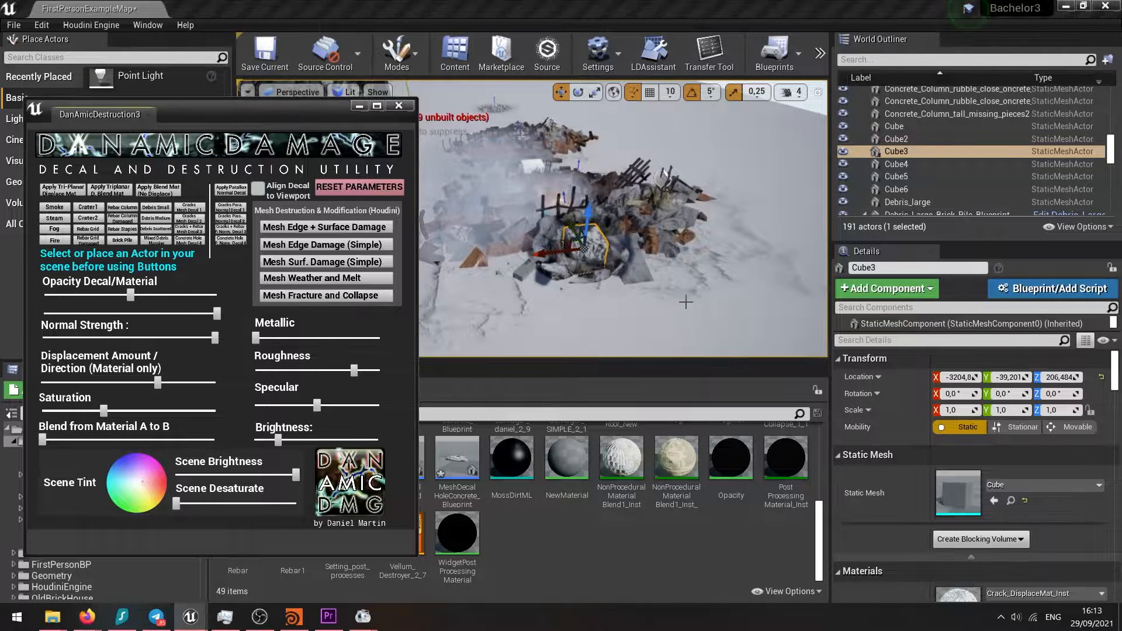
{"action": "scroll", "coordinate": [602, 206], "scroll_direction": "down", "scroll_amount": 3}
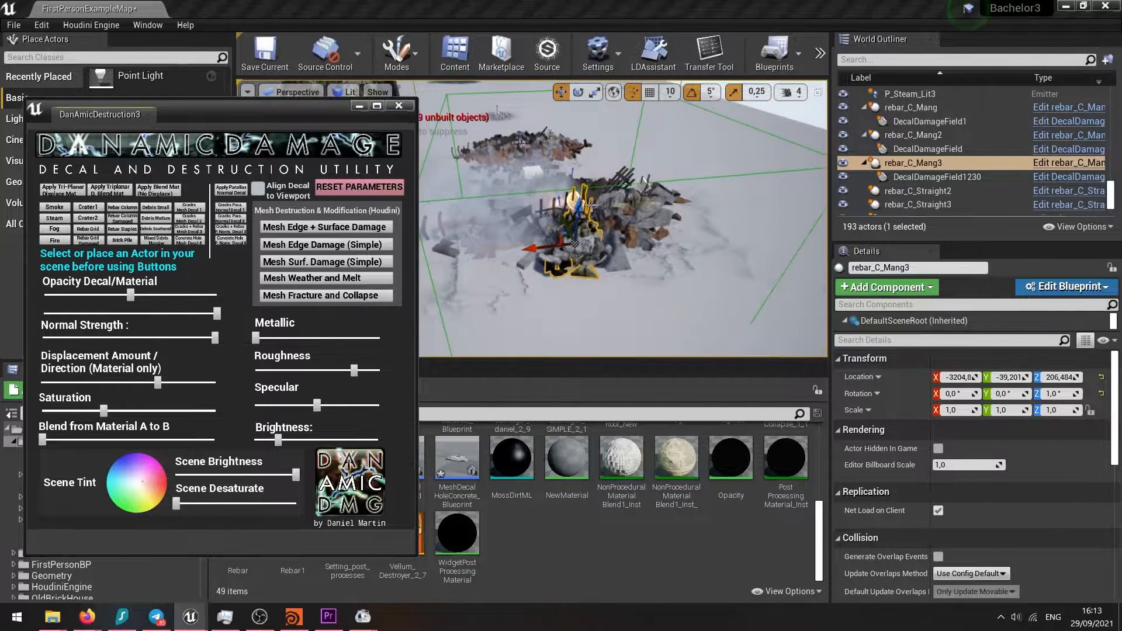
{"action": "left_click_drag", "start_coordinate": [575, 234], "coordinate": [625, 239]}
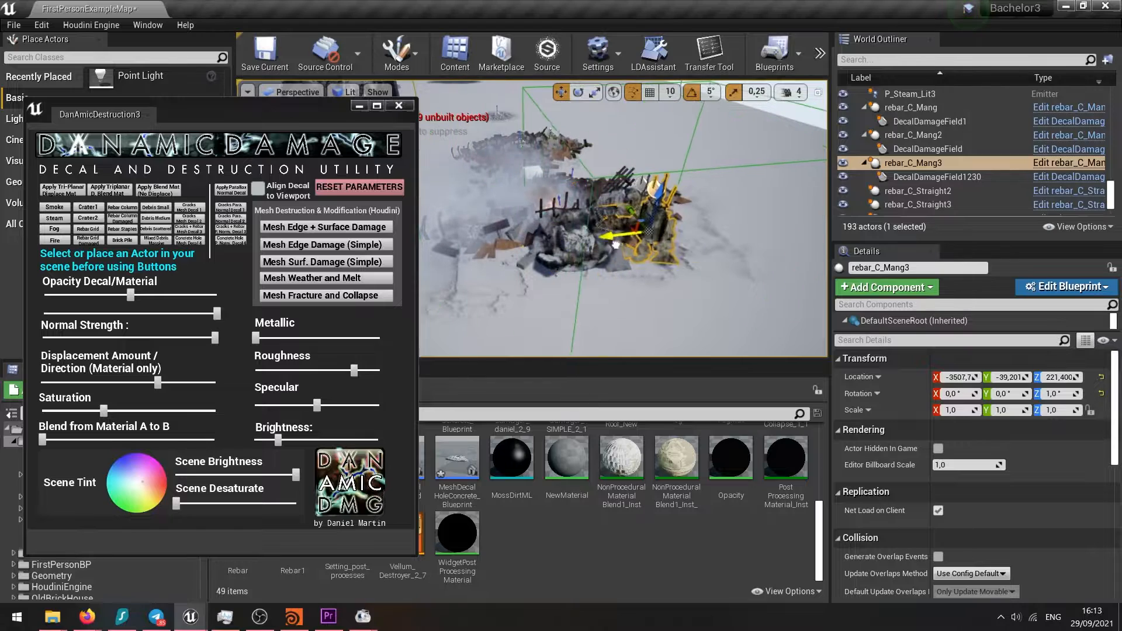
{"action": "key", "text": "w"}
{"action": "right_click_drag", "start_coordinate": [633, 217], "coordinate": [663, 217]}
{"action": "scroll", "coordinate": [634, 217], "scroll_direction": "down", "scroll_amount": 4}
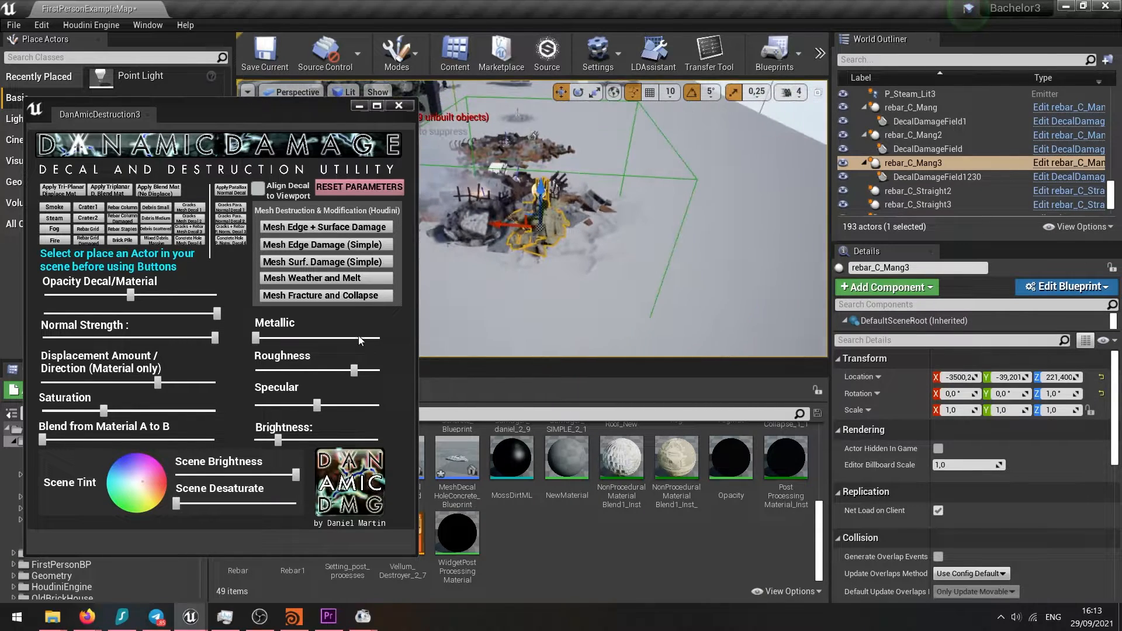
- Add a small debris cluster and move it onto the clear floor, at about X -4216 and Z 165
{"action": "left_click", "coordinate": [157, 208]}
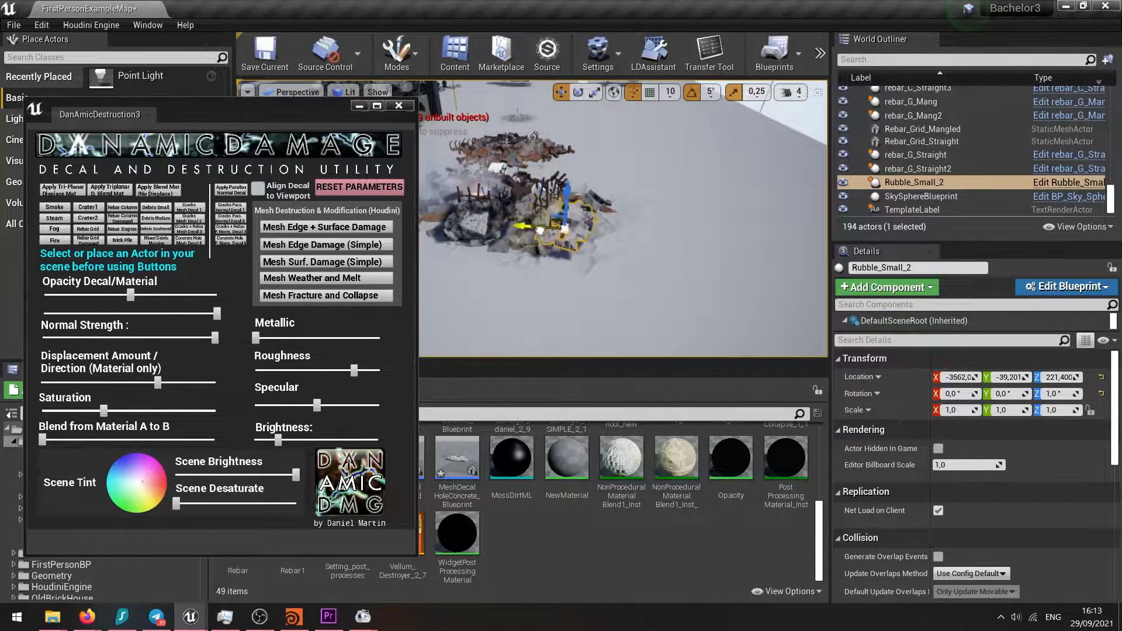
{"action": "left_click_drag", "start_coordinate": [720, 202], "coordinate": [716, 218]}
{"action": "key", "text": "w"}
{"action": "mouse_move", "coordinate": [716, 217]}
{"action": "right_mouse_down"}
{"action": "mouse_move", "coordinate": [707, 225]}
{"action": "mouse_move", "coordinate": [731, 234]}
{"action": "right_mouse_up"}
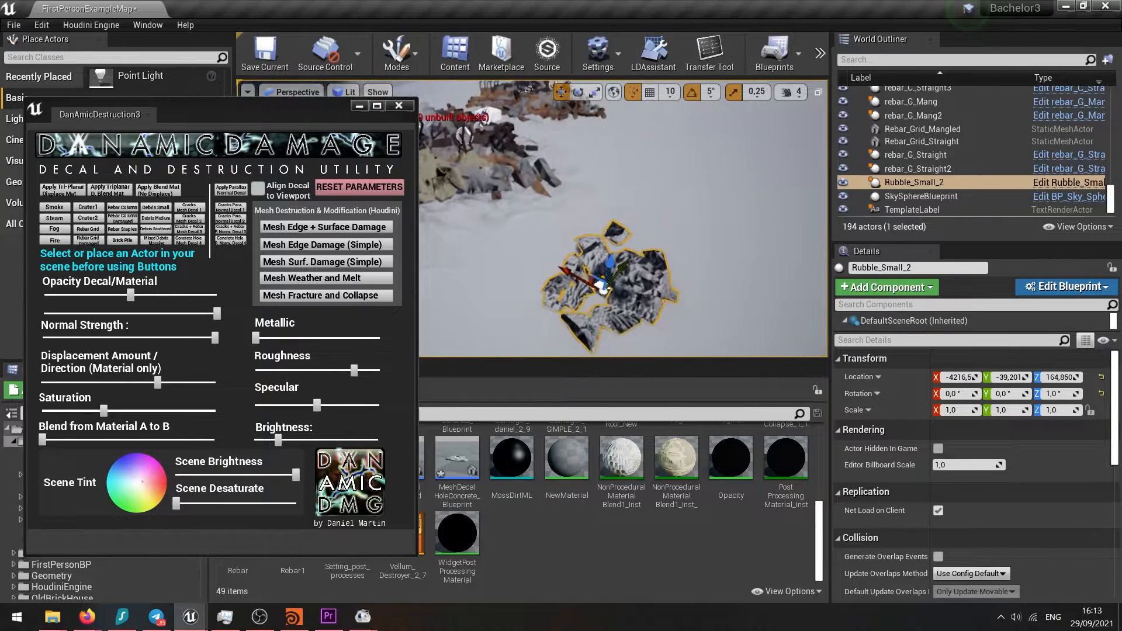
- Add a large brick debris pile and a large rubble cluster, and move the rubble out to about Y 707
{"action": "left_click", "coordinate": [157, 219]}
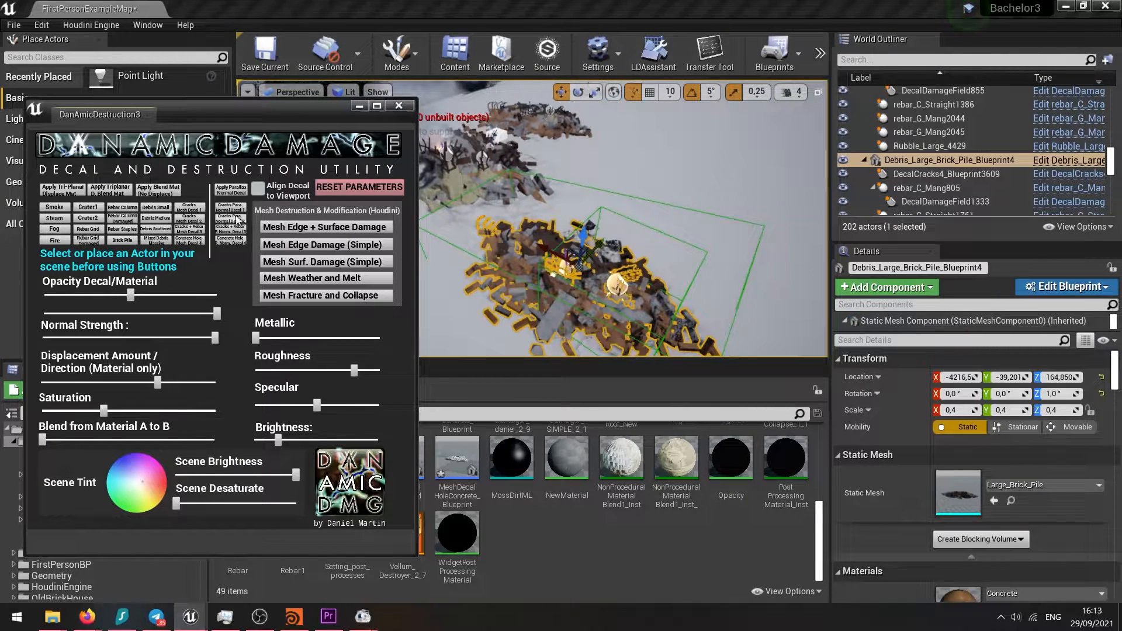
{"action": "left_click", "coordinate": [153, 240]}
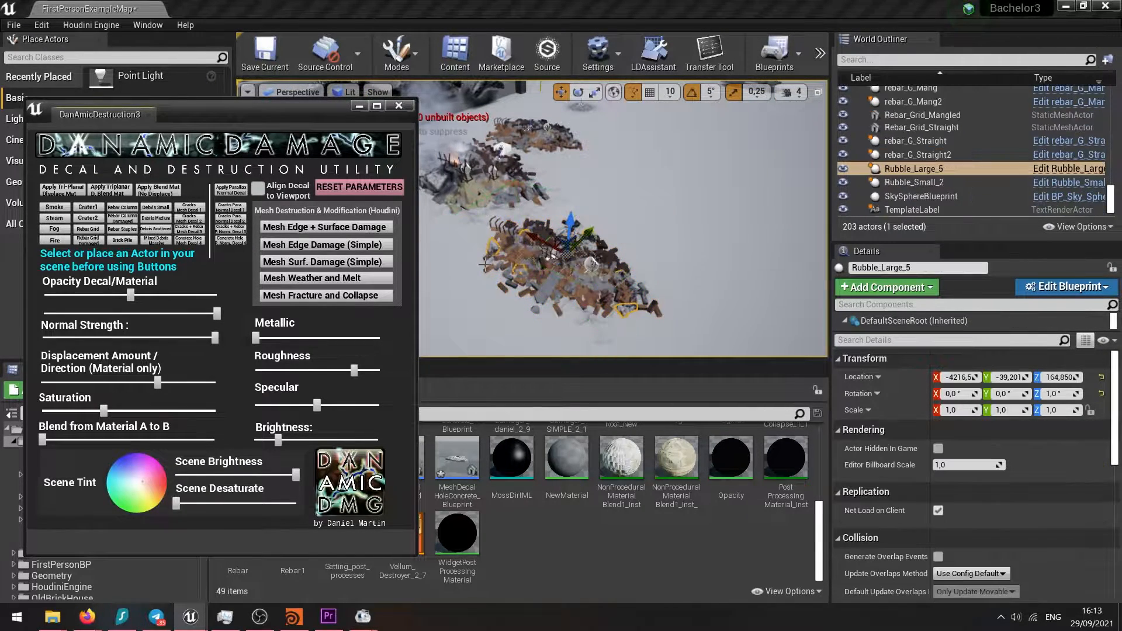
{"action": "left_click_drag", "start_coordinate": [585, 236], "coordinate": [663, 171]}
{"action": "scroll", "coordinate": [663, 170], "scroll_direction": "up", "scroll_amount": 4}
{"action": "right_click_drag", "start_coordinate": [663, 171], "coordinate": [719, 152]}
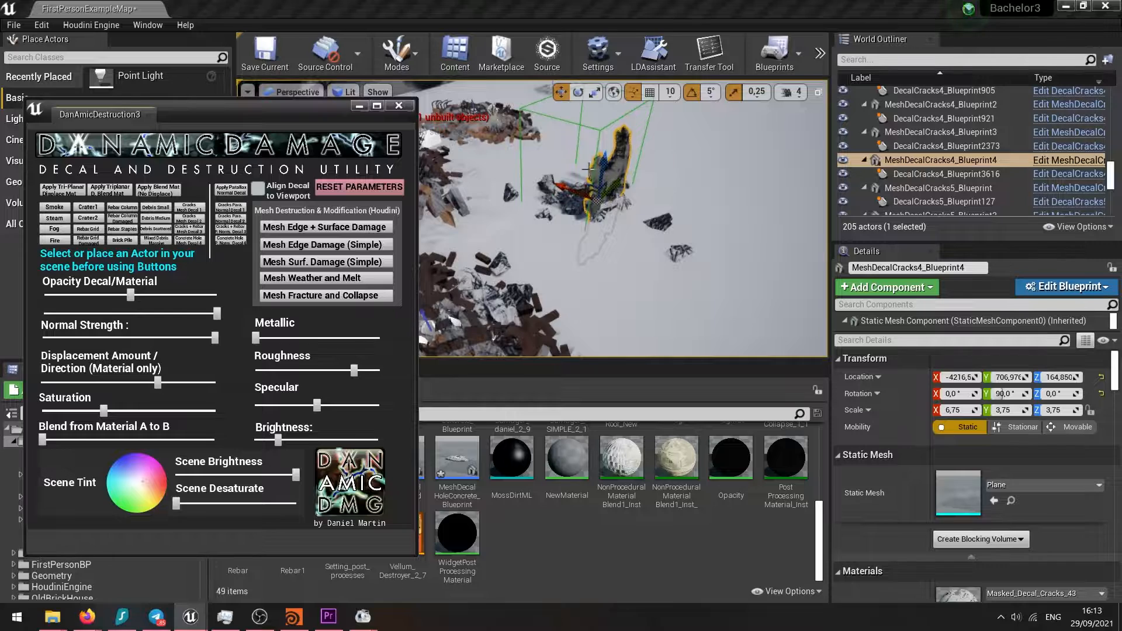
- Rotate the upright crack mesh decal to 180° about Y and move it to about Y 891 and Z 235
{"action": "left_click_drag", "start_coordinate": [588, 168], "coordinate": [677, 167]}
{"action": "key", "text": "r"}
{"action": "key", "text": "w"}
{"action": "left_click_drag", "start_coordinate": [602, 121], "coordinate": [664, 153]}
{"action": "right_click_drag", "start_coordinate": [664, 154], "coordinate": [588, 238]}
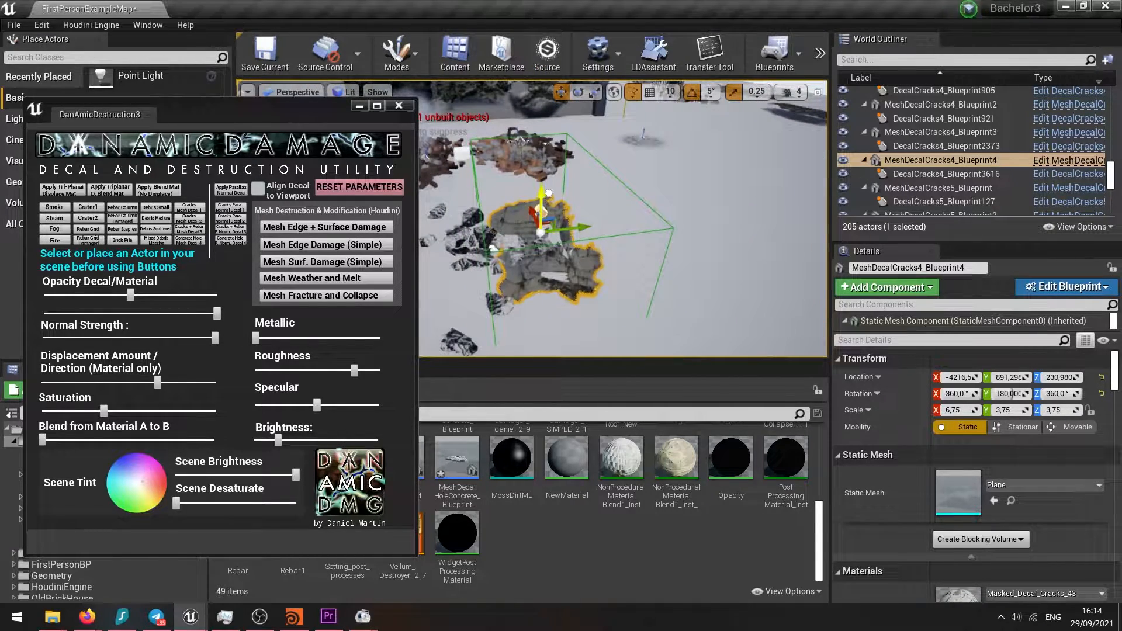
{"action": "left_click_drag", "start_coordinate": [548, 193], "coordinate": [548, 190]}
{"action": "mouse_move", "coordinate": [752, 239]}
{"action": "right_mouse_down"}
{"action": "mouse_move", "coordinate": [751, 258]}
{"action": "mouse_move", "coordinate": [722, 272]}
{"action": "mouse_move", "coordinate": [752, 239]}
{"action": "right_mouse_up"}
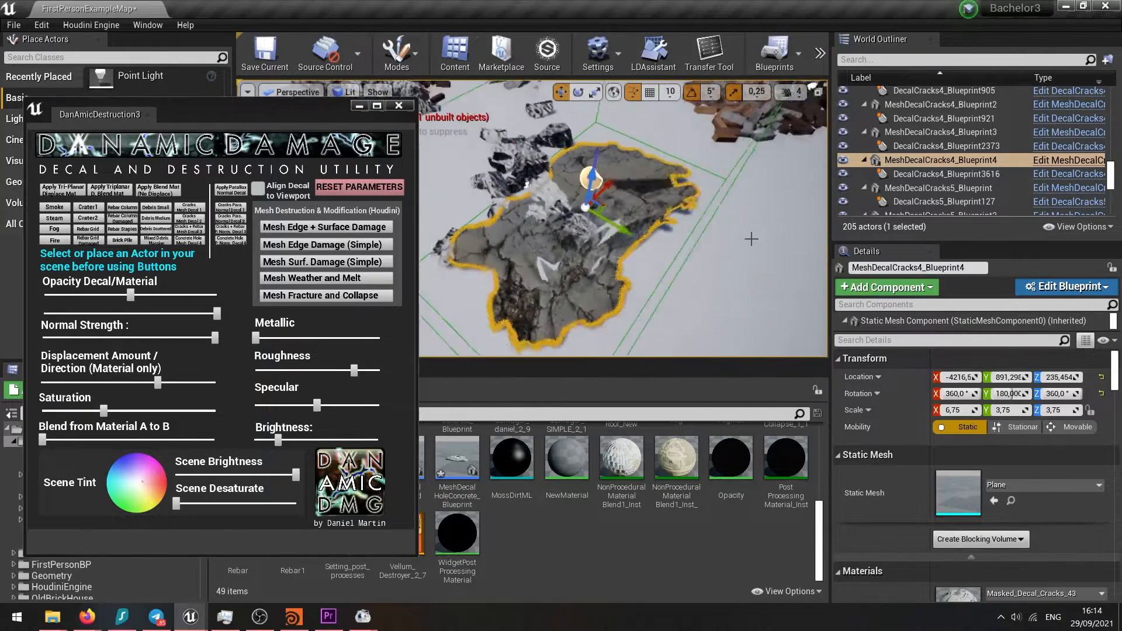
- Add the second crack mesh decal, rotate it to about 370° about Y and move it to about Y 945 and Z 193
{"action": "scroll", "coordinate": [752, 239], "scroll_direction": "down", "scroll_amount": 2}
{"action": "left_click", "coordinate": [194, 220]}
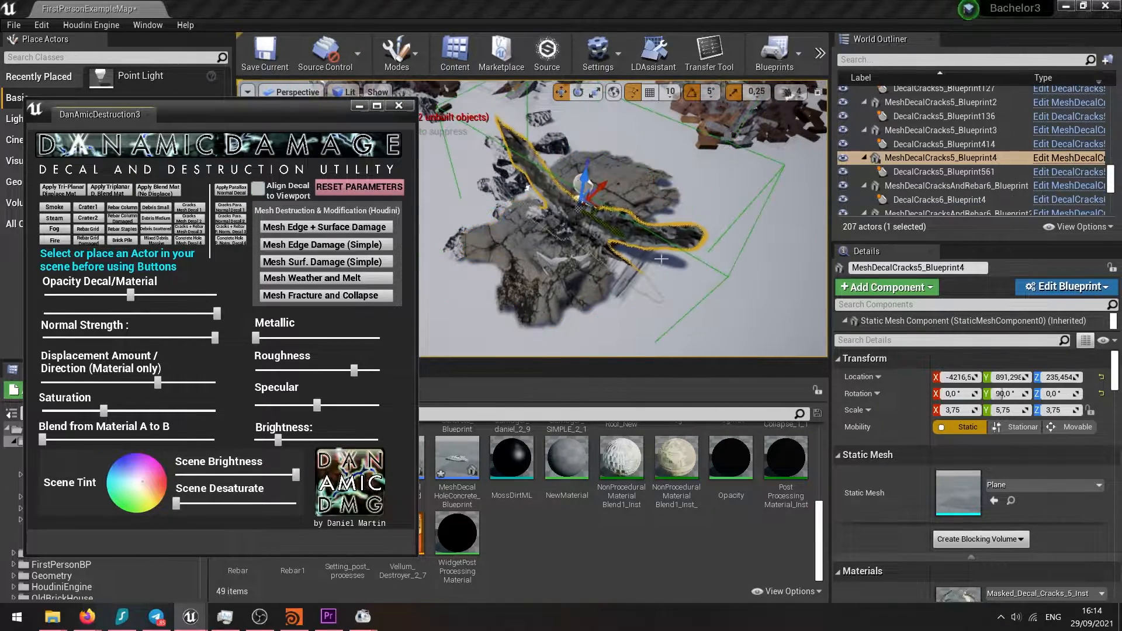
{"action": "left_click_drag", "start_coordinate": [588, 192], "coordinate": [710, 140]}
{"action": "key", "text": "e"}
{"action": "key", "text": "w"}
{"action": "left_click_drag", "start_coordinate": [662, 112], "coordinate": [601, 187]}
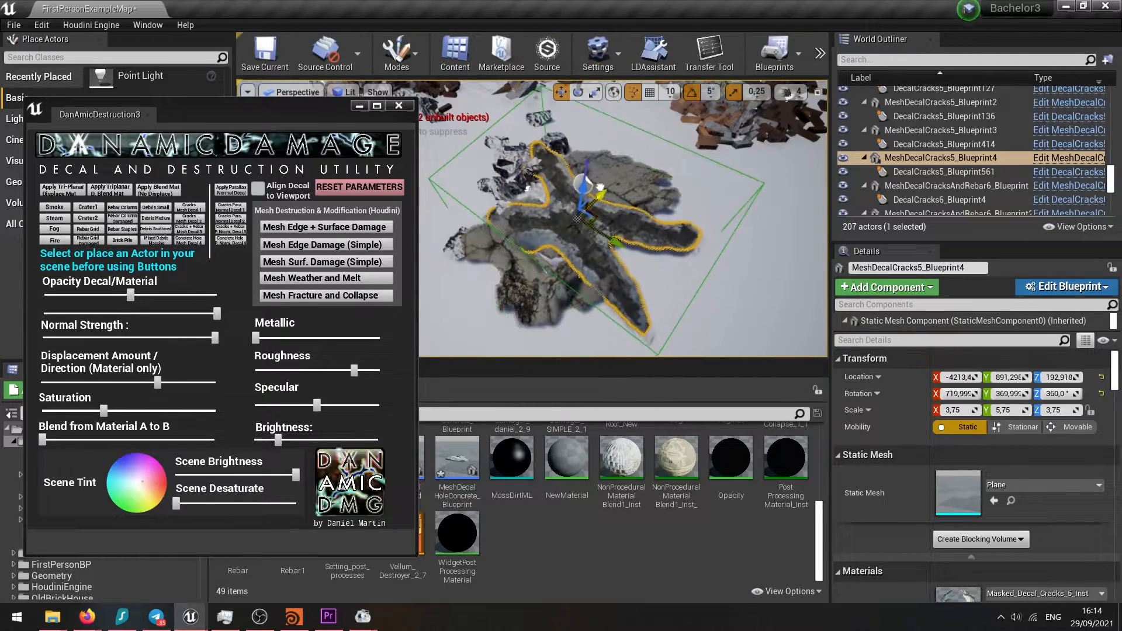
{"action": "left_click_drag", "start_coordinate": [619, 238], "coordinate": [642, 249]}
{"action": "right_click_drag", "start_coordinate": [642, 249], "coordinate": [684, 247]}
- Add a cracks-and-rebar normal decal, rotate it to 95° about Y and move it to about X -4322 and Z 300
{"action": "left_click", "coordinate": [240, 237]}
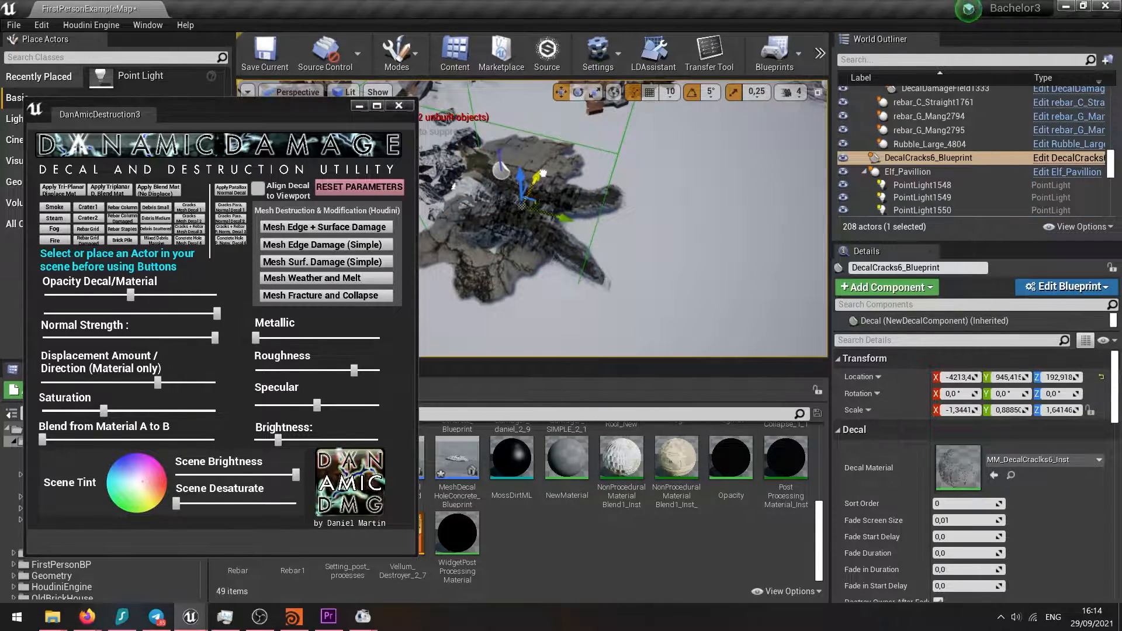
{"action": "left_click_drag", "start_coordinate": [534, 181], "coordinate": [535, 208]}
{"action": "scroll", "coordinate": [554, 154], "scroll_direction": "down", "scroll_amount": 3}
{"action": "key", "text": "w"}
{"action": "left_click_drag", "start_coordinate": [556, 130], "coordinate": [528, 185]}
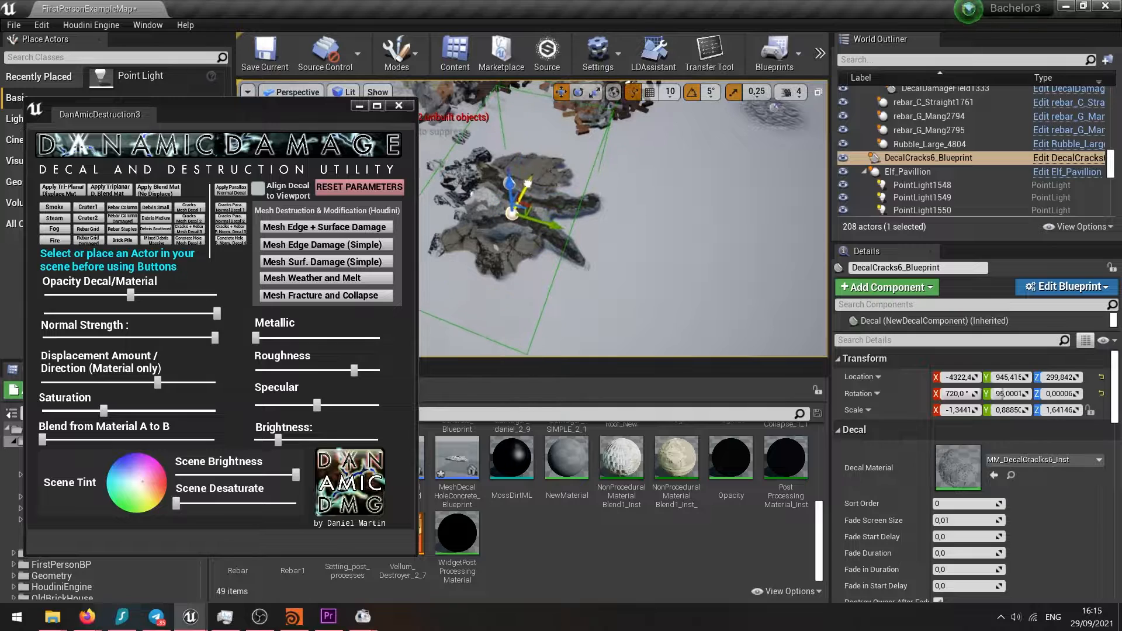
- Add a concrete hole mesh decal at about Y 1400 beside the cracks and rotate it to X 540°, Y 355° and Z 180°
{"action": "left_click", "coordinate": [189, 239]}
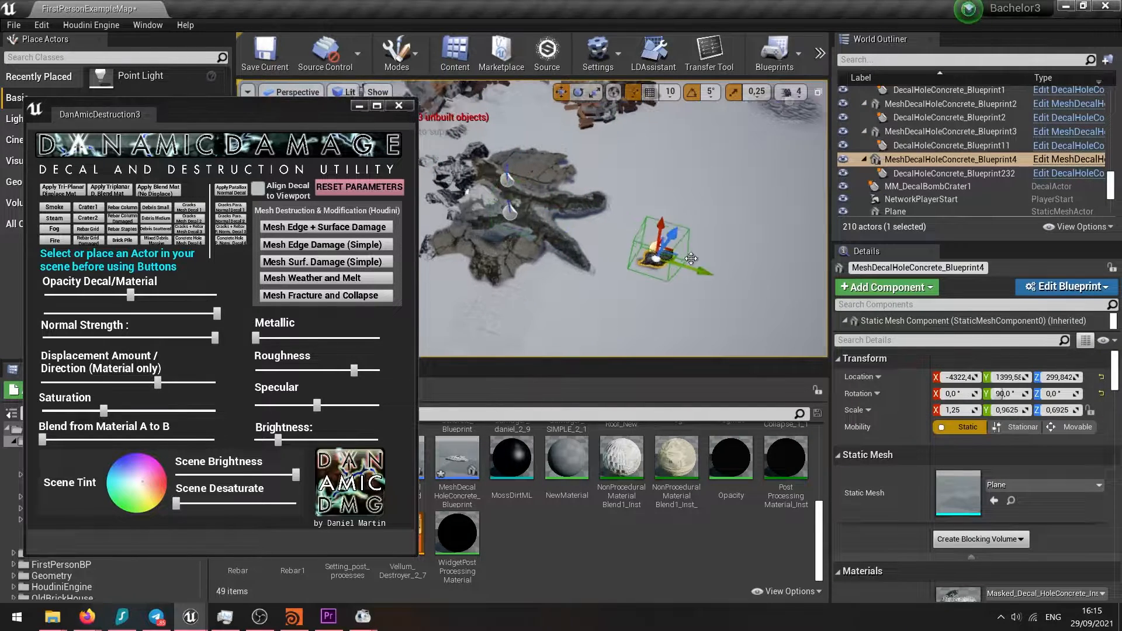
{"action": "right_click_drag", "start_coordinate": [789, 285], "coordinate": [831, 287]}
{"action": "left_click_drag", "start_coordinate": [705, 313], "coordinate": [722, 274]}
{"action": "key", "text": "w"}
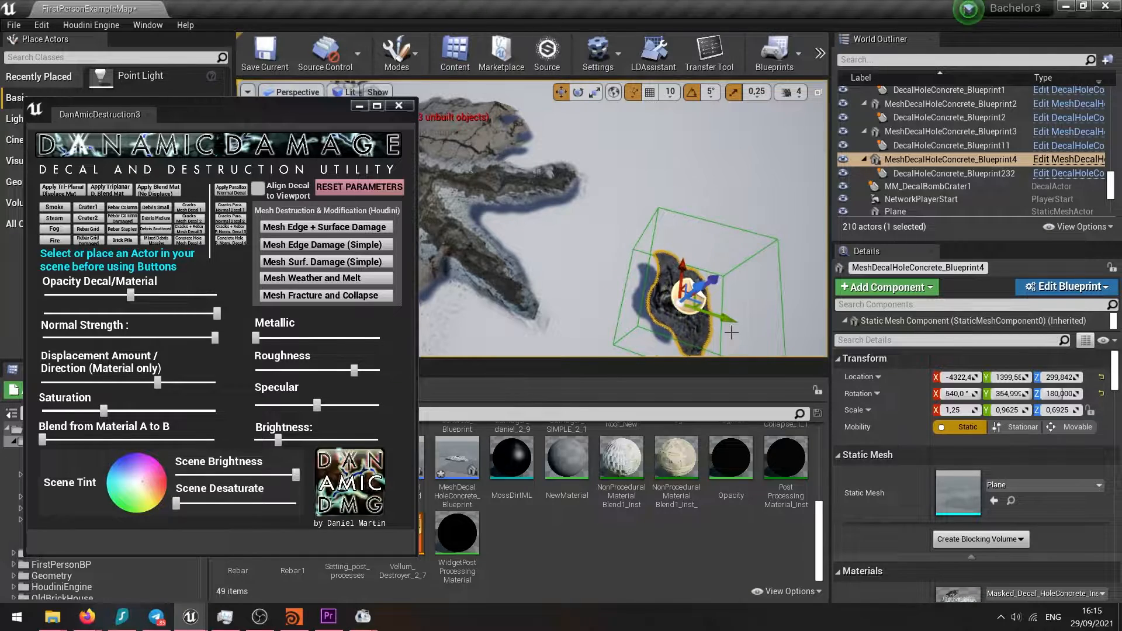
- Move the concrete hole mesh decal onto the cracks, to about Y 1047 and Z 242, and deselect it
{"action": "left_click_drag", "start_coordinate": [721, 321], "coordinate": [466, 271]}
{"action": "key", "text": "f"}
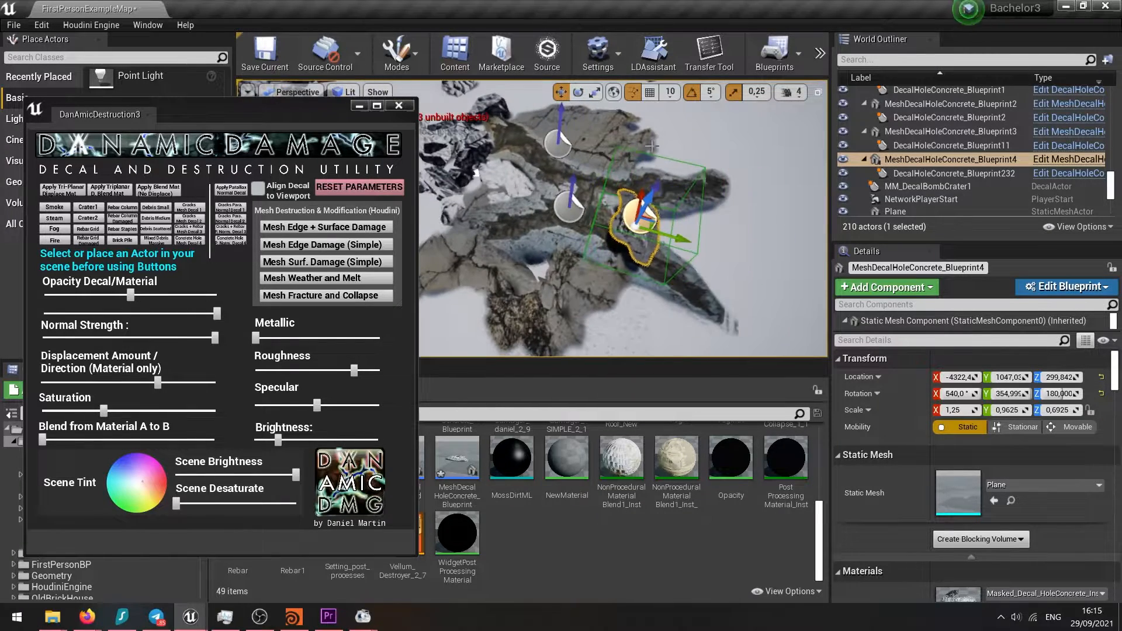
{"action": "left_click_drag", "start_coordinate": [648, 201], "coordinate": [635, 239]}
{"action": "key", "text": "f"}
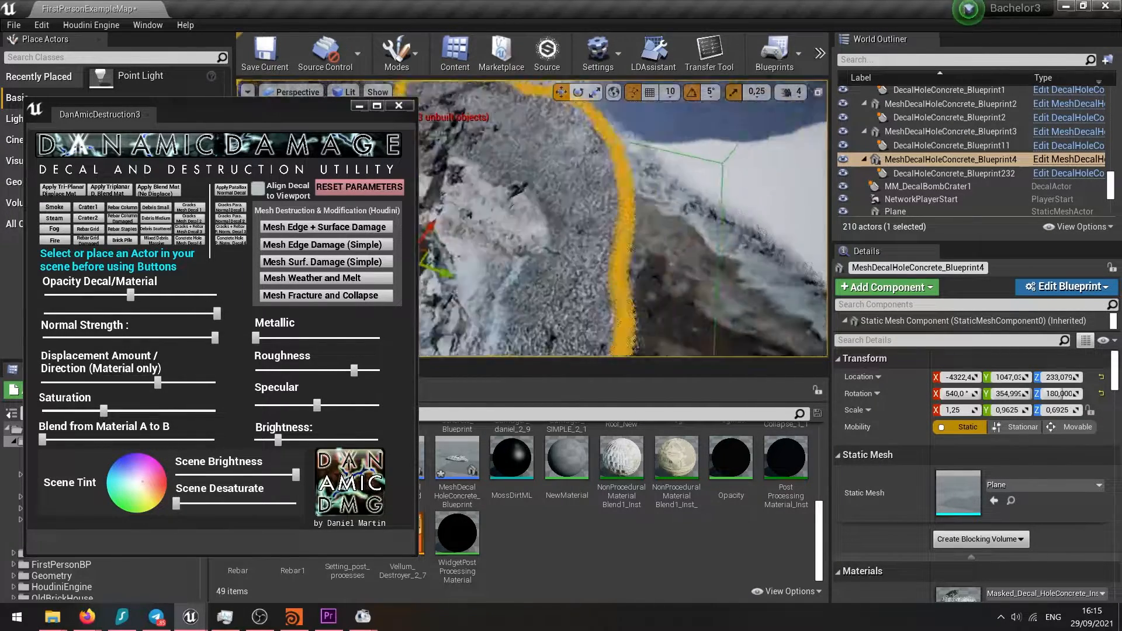
{"action": "scroll", "coordinate": [623, 218], "scroll_direction": "down", "scroll_amount": 8}
{"action": "right_click_drag", "start_coordinate": [514, 175], "coordinate": [505, 174]}
{"action": "left_click", "coordinate": [641, 210]}
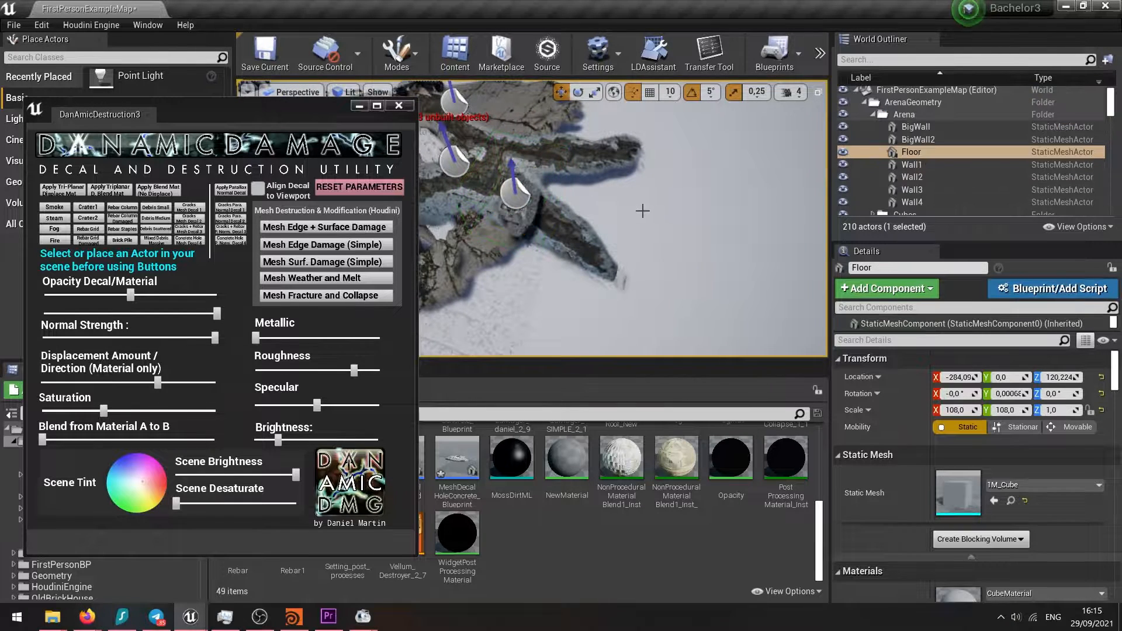
- Reselect the concrete hole mesh and switch its attached decal's visibility off and on again to compare the look
{"action": "scroll", "coordinate": [641, 210], "scroll_direction": "up", "scroll_amount": 4}
{"action": "left_click", "coordinate": [503, 178]}
{"action": "left_click", "coordinate": [844, 177]}
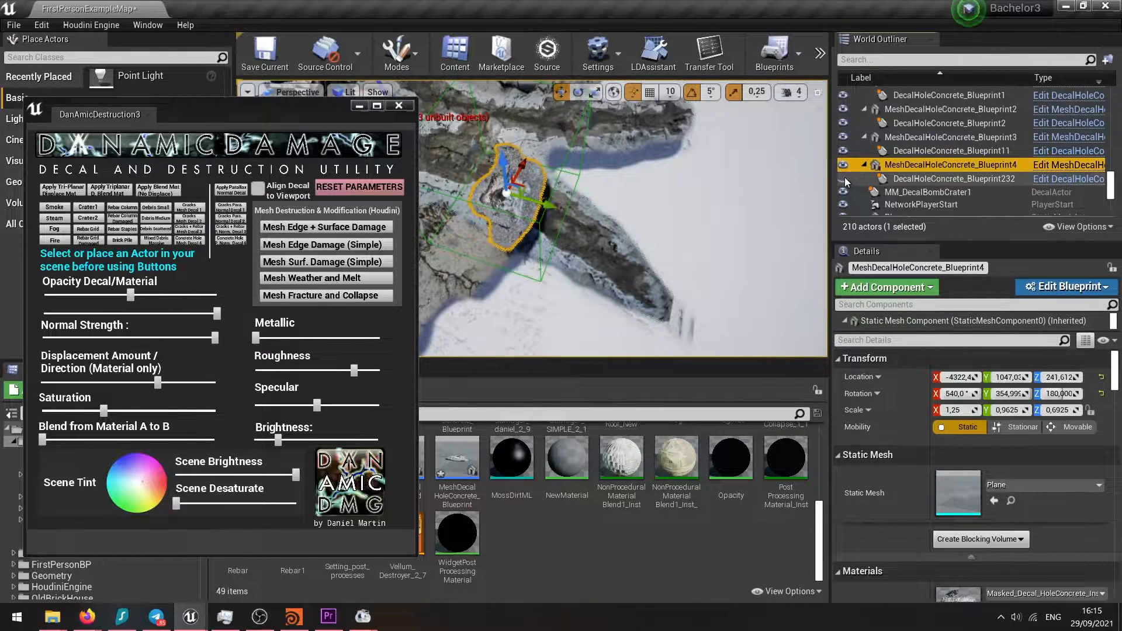
{"action": "left_click", "coordinate": [844, 177]}
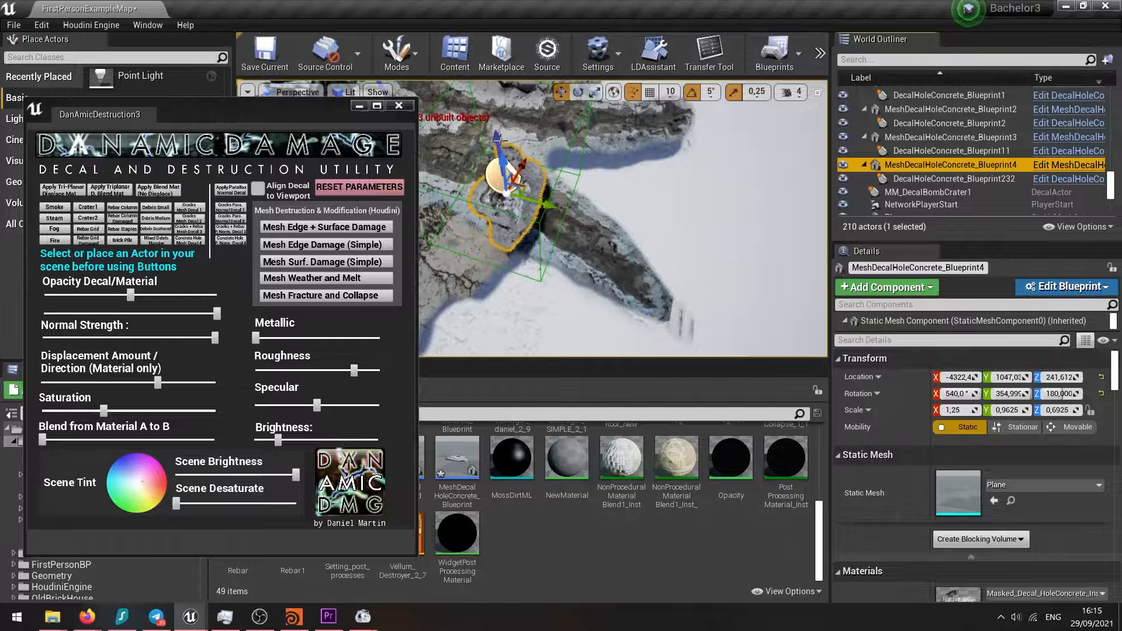
- Lower the concrete hole mesh decal to about Z 230 and reduce both Opacity Decal/Material sliders
{"action": "right_click_drag", "start_coordinate": [500, 169], "coordinate": [504, 173]}
{"action": "left_click_drag", "start_coordinate": [499, 175], "coordinate": [499, 178]}
{"action": "right_click_drag", "start_coordinate": [499, 179], "coordinate": [507, 155]}
{"action": "left_click_drag", "start_coordinate": [213, 314], "coordinate": [99, 293]}
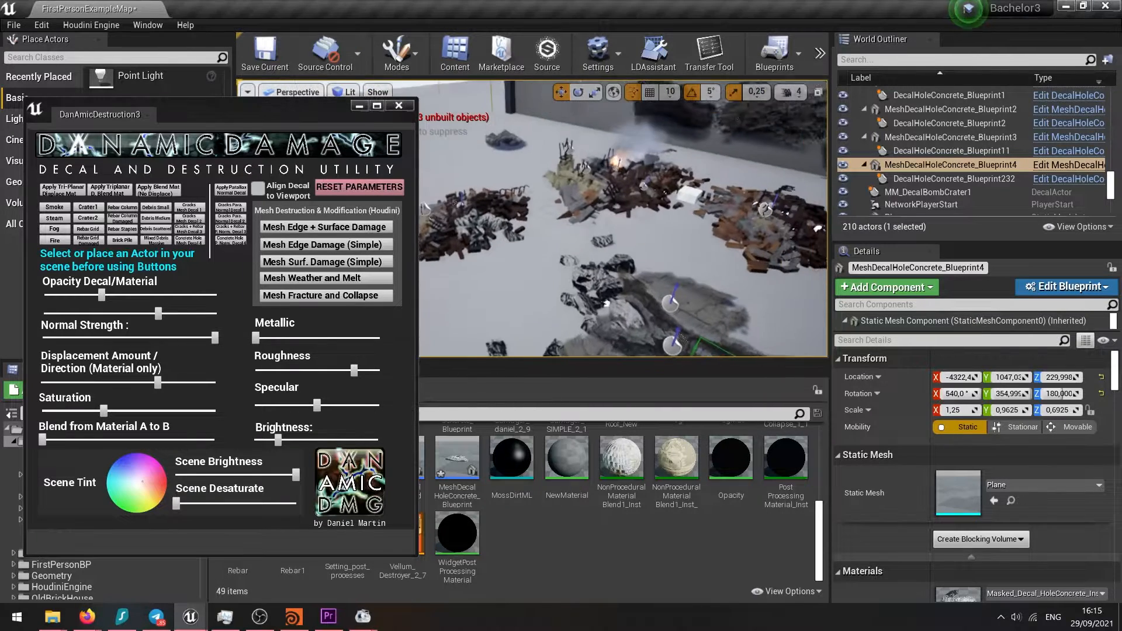
- Add a damaged rebar grid on the cracks, tilt it to about -45° about X and lower it to about Z 178
{"action": "right_click_drag", "start_coordinate": [624, 219], "coordinate": [655, 268]}
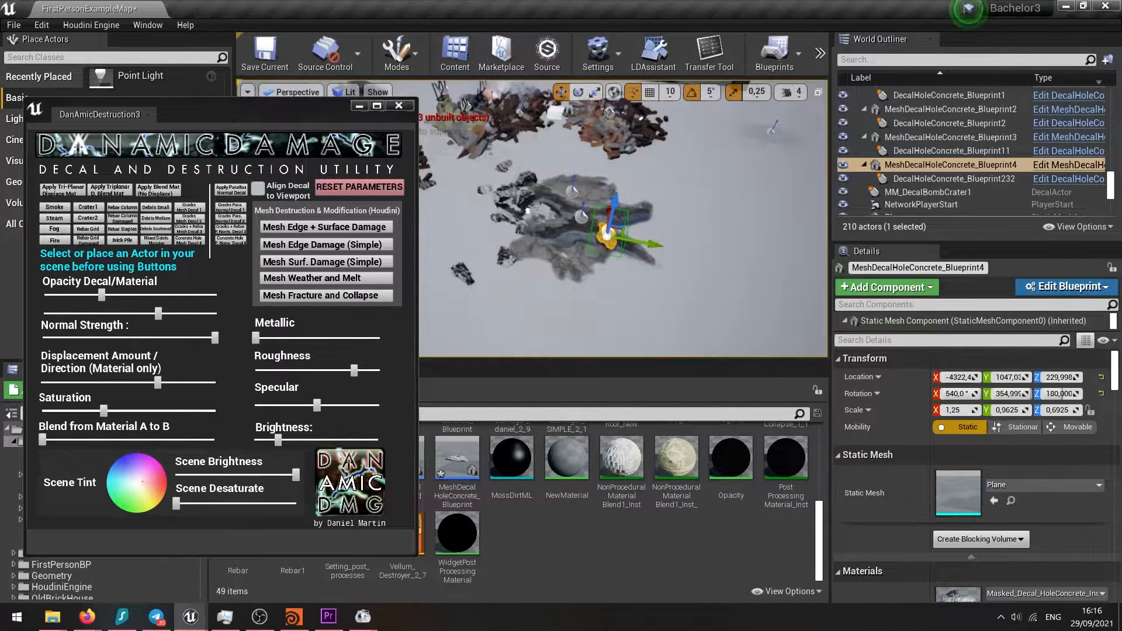
{"action": "left_click", "coordinate": [119, 230]}
{"action": "left_click", "coordinate": [91, 240]}
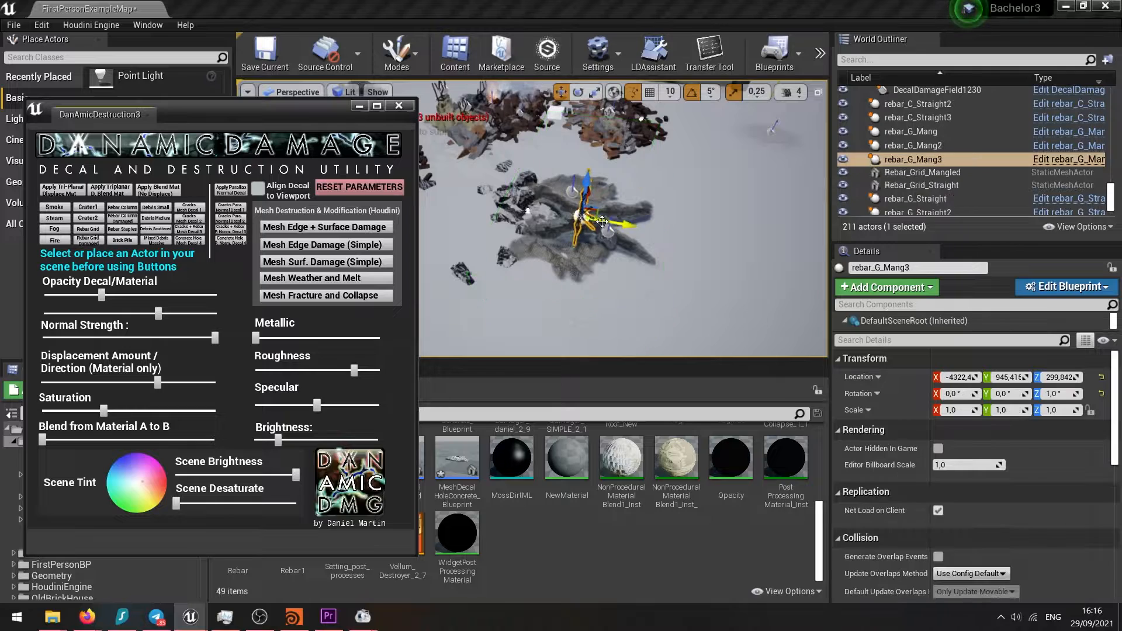
{"action": "key", "text": "e"}
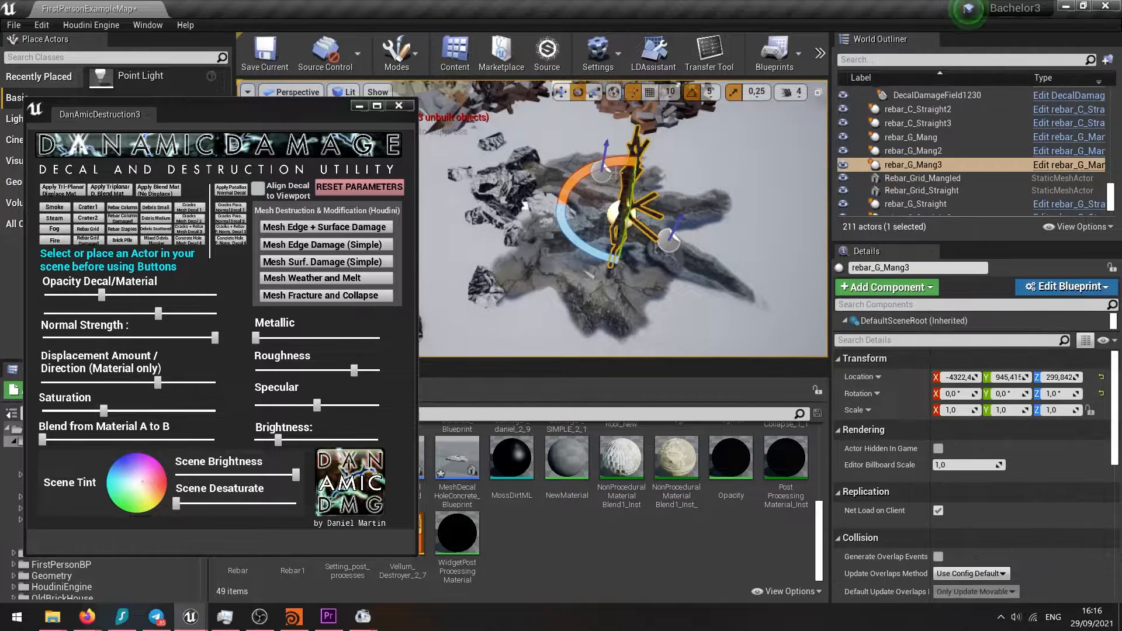
{"action": "key", "text": "w"}
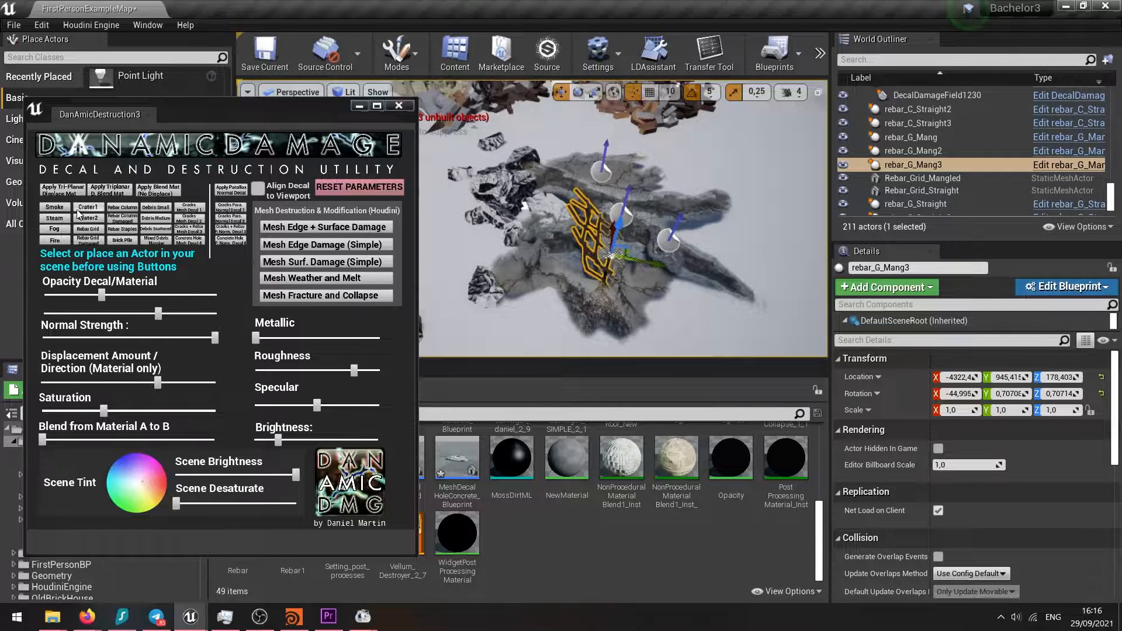
- Add fire, fog and smoke effects at the position of the damaged rebar grid
{"action": "left_click", "coordinate": [55, 240]}
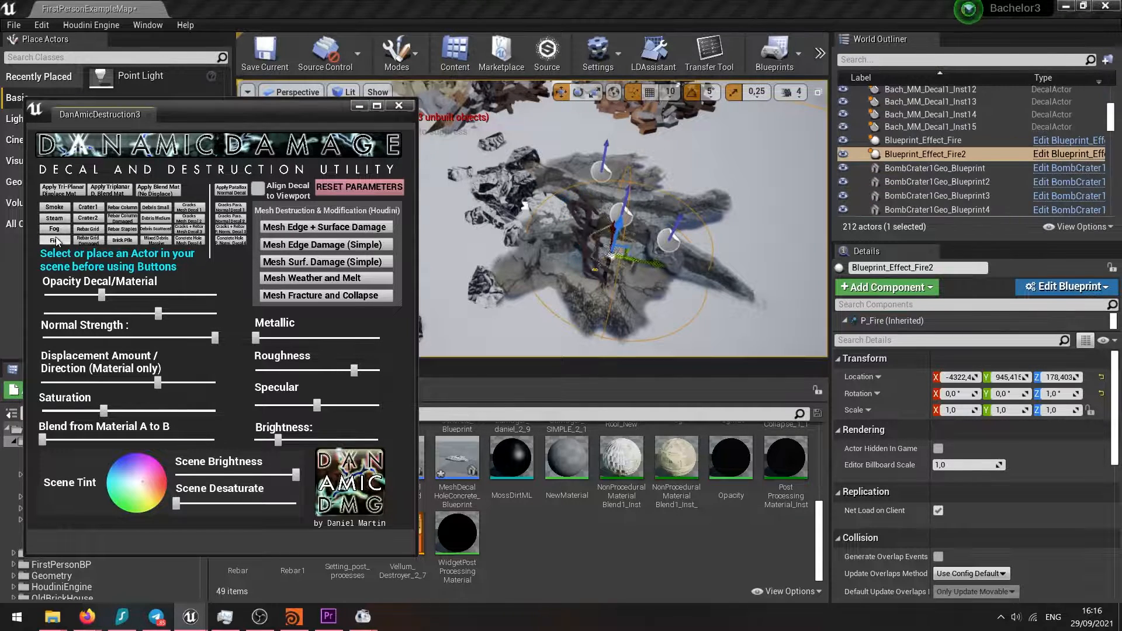
{"action": "left_click", "coordinate": [59, 230]}
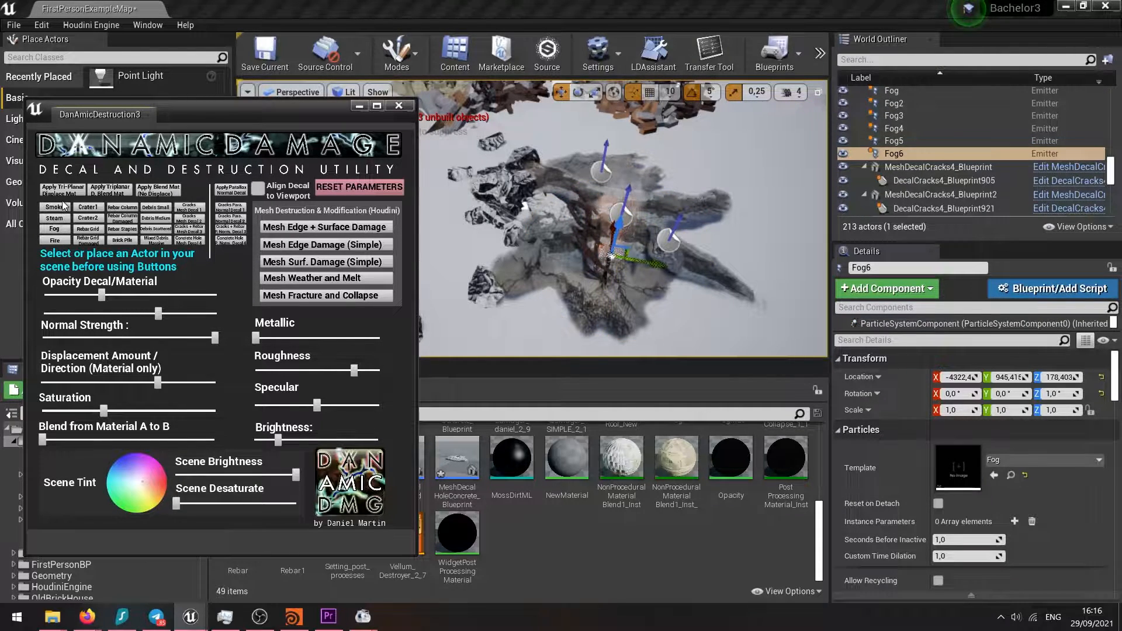
{"action": "left_click", "coordinate": [58, 207]}
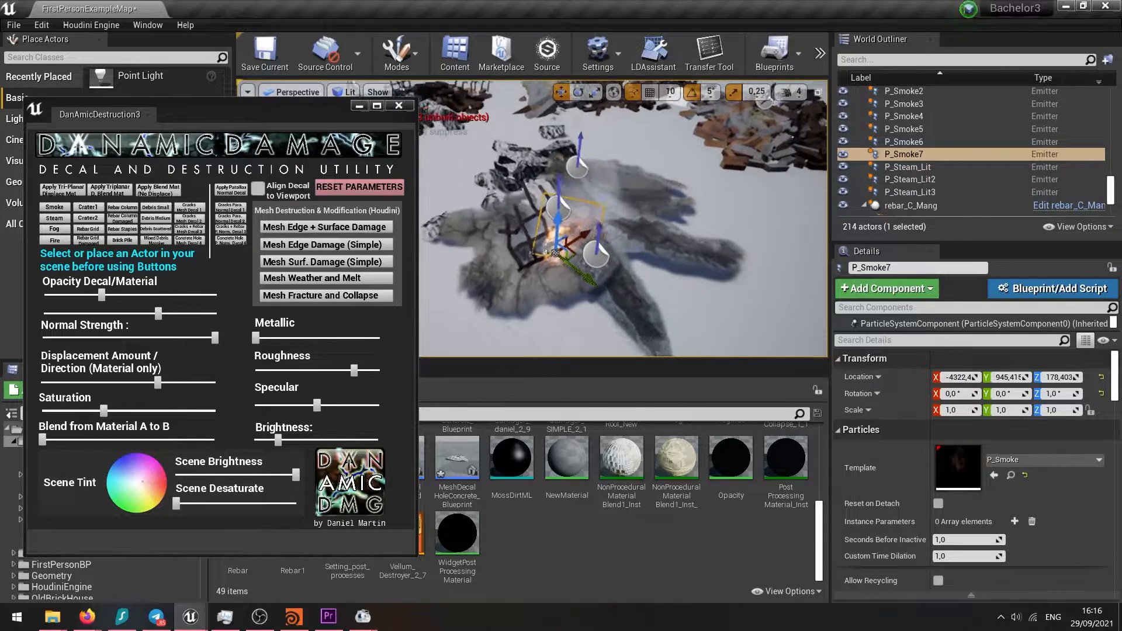
{"action": "right_click_drag", "start_coordinate": [731, 205], "coordinate": [742, 211]}
{"action": "scroll", "coordinate": [733, 198], "scroll_direction": "down", "scroll_amount": 4}
{"action": "scroll", "coordinate": [734, 202], "scroll_direction": "up", "scroll_amount": 1}
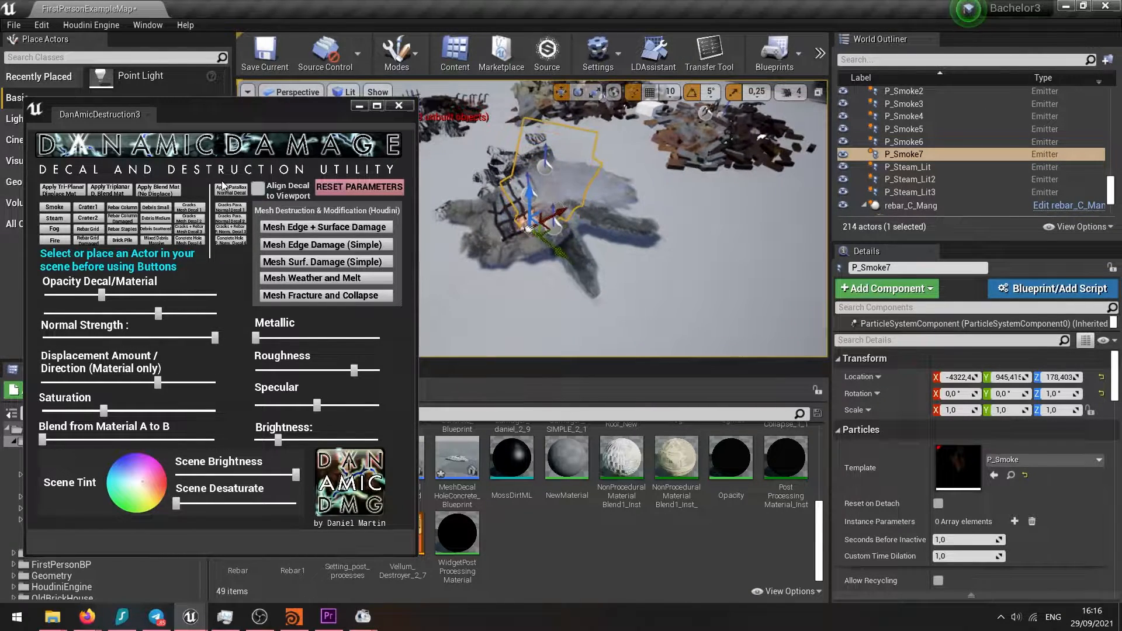
- Add a large brick debris pile over the cracks, lower it to about Z 109 and deselect it
{"action": "left_click", "coordinate": [158, 229]}
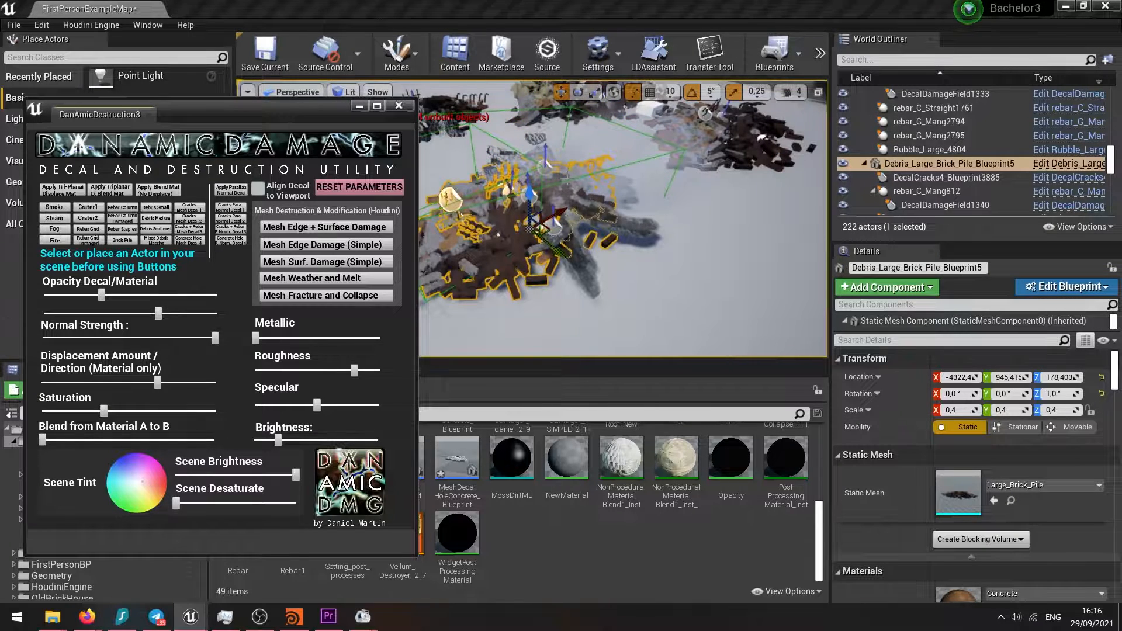
{"action": "left_click_drag", "start_coordinate": [532, 195], "coordinate": [537, 216]}
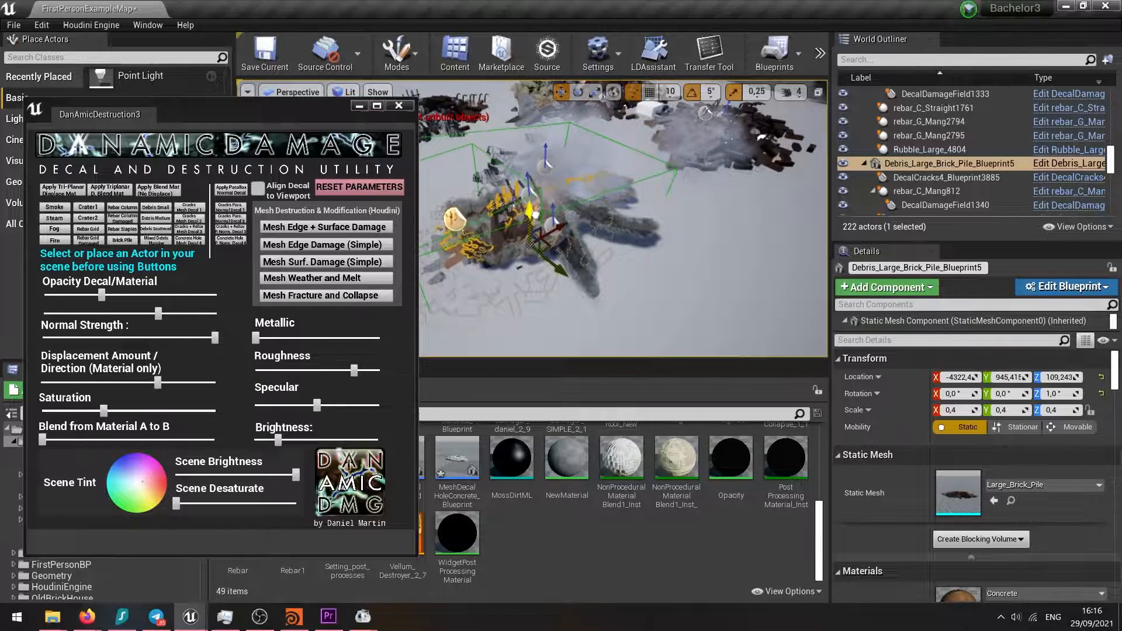
{"action": "left_click", "coordinate": [620, 280]}
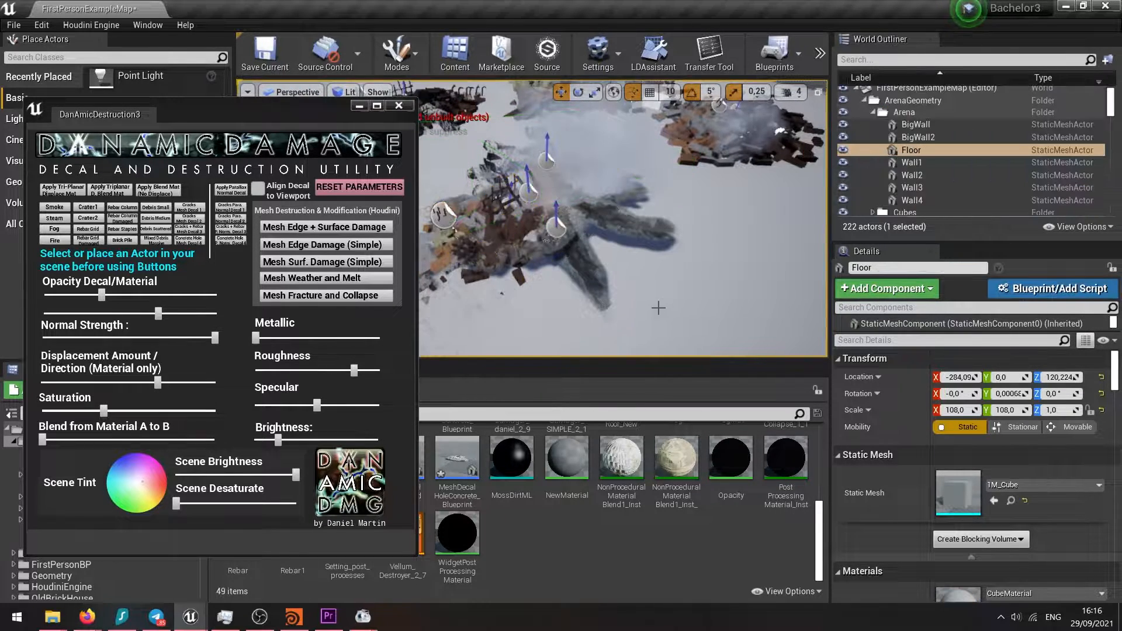